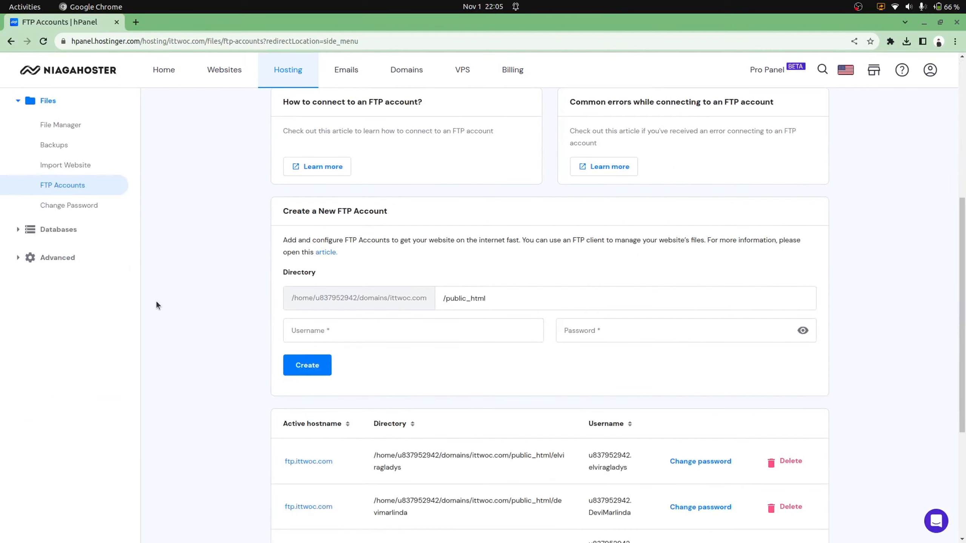
Expand Advanced in the hPanel sidebar and open the GIT page for ittwoc.com
{"action": "left_click", "coordinate": [43, 257]}
{"action": "scroll", "coordinate": [55, 358], "scroll_direction": "down", "scroll_amount": 5}
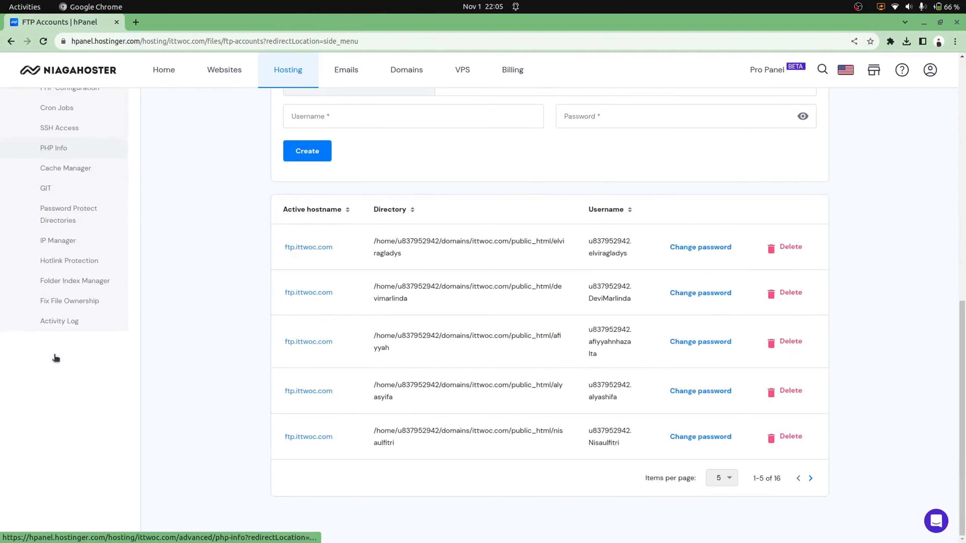
{"action": "left_click", "coordinate": [50, 191]}
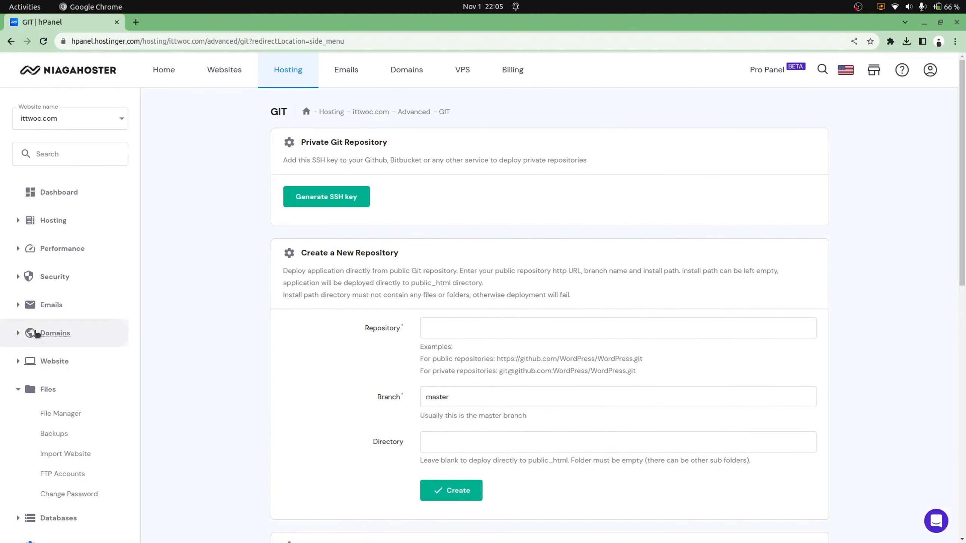
{"action": "scroll", "coordinate": [50, 386], "scroll_direction": "down", "scroll_amount": 1}
{"action": "scroll", "coordinate": [49, 386], "scroll_direction": "down", "scroll_amount": 3}
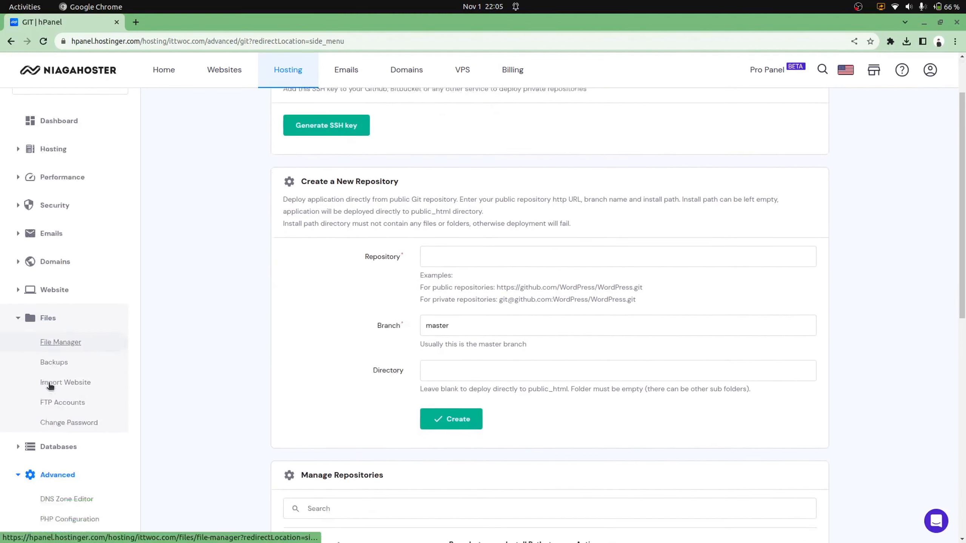
Collapse the Files and Advanced sidebar sections
{"action": "left_click", "coordinate": [43, 247]}
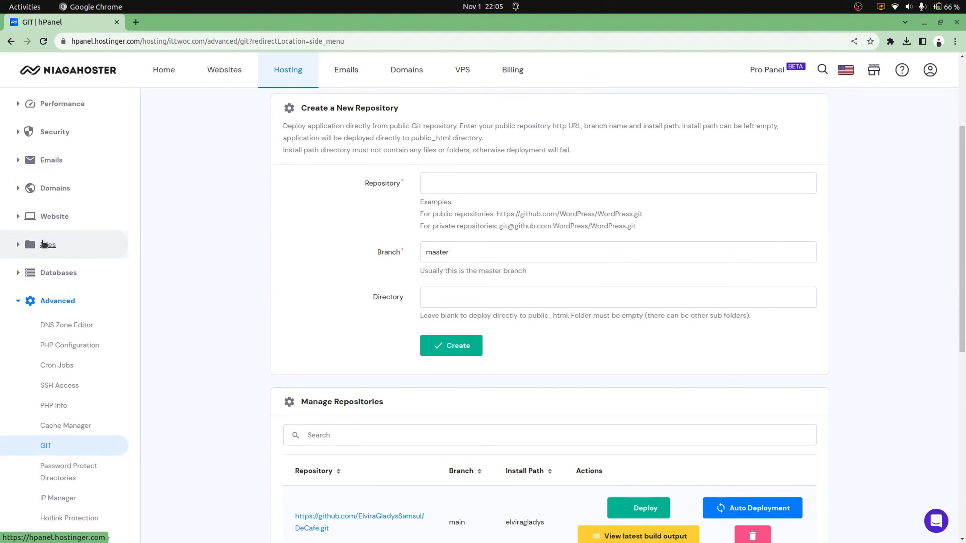
{"action": "left_click", "coordinate": [43, 250]}
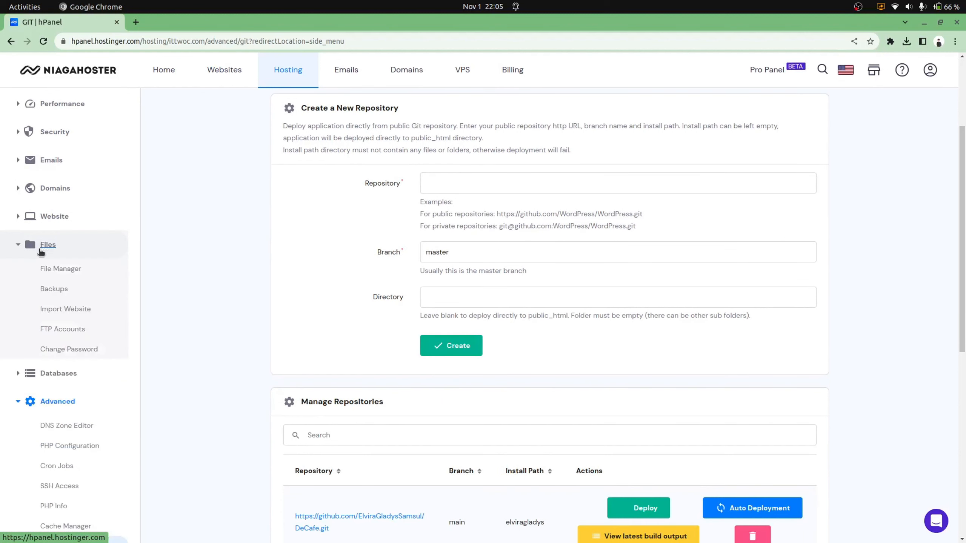
{"action": "left_click", "coordinate": [19, 402]}
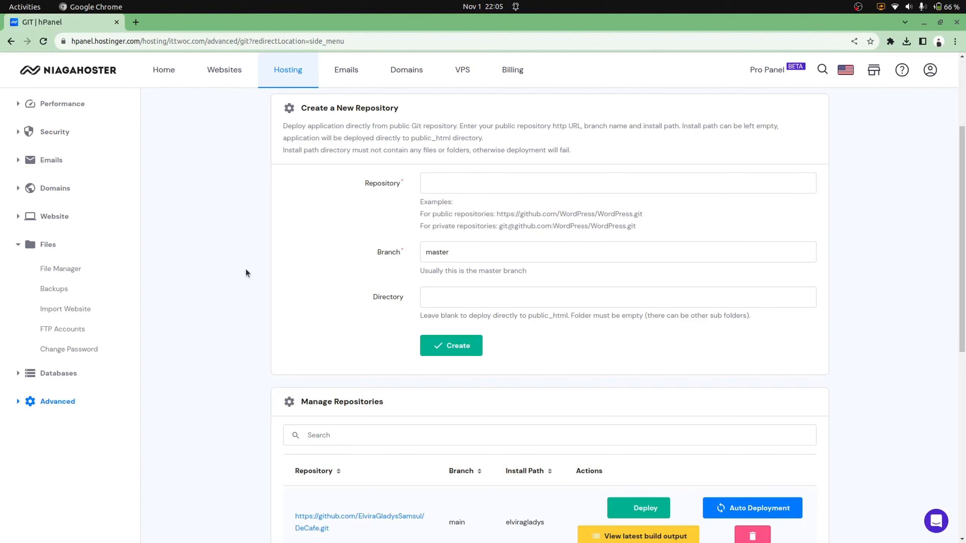
Open Files > FTP Accounts and review its access details: port 21 and the public_html upload folder
{"action": "left_click", "coordinate": [62, 331]}
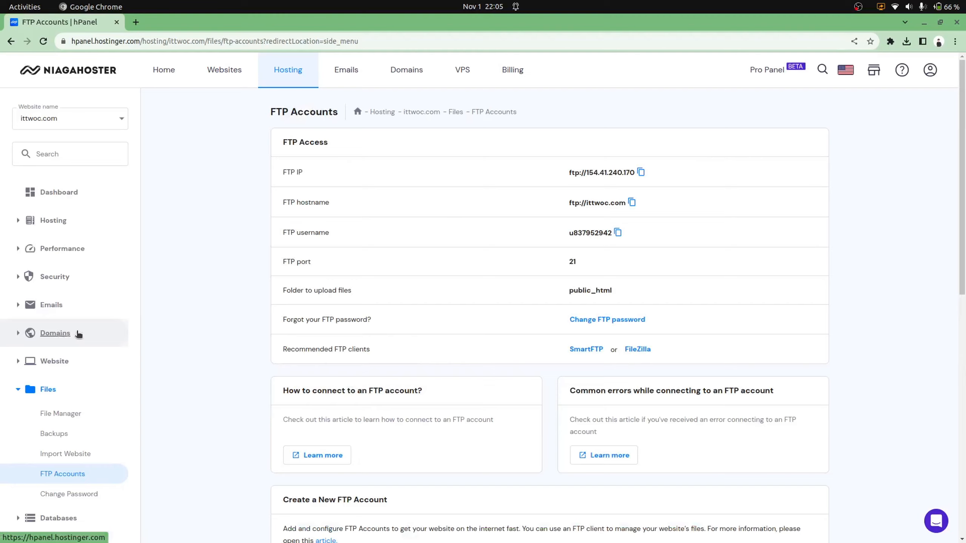
{"action": "scroll", "coordinate": [508, 392], "scroll_direction": "down", "scroll_amount": 5}
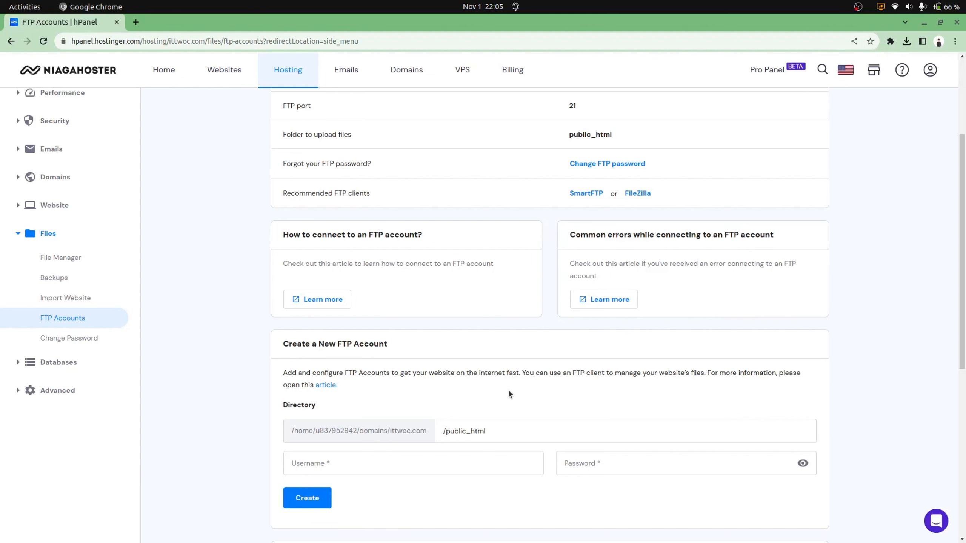
{"action": "scroll", "coordinate": [509, 392], "scroll_direction": "up", "scroll_amount": 5}
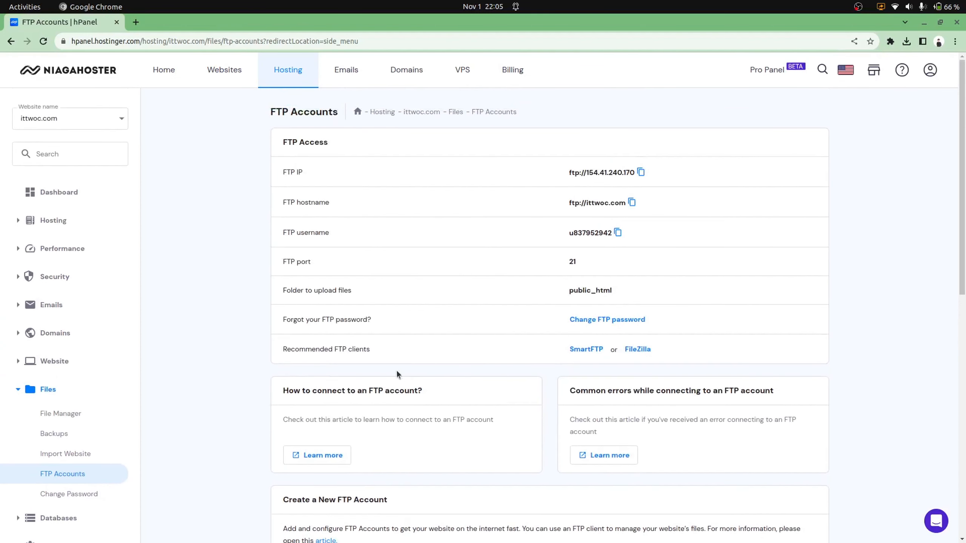
{"action": "left_click_drag", "start_coordinate": [371, 349], "coordinate": [284, 358]}
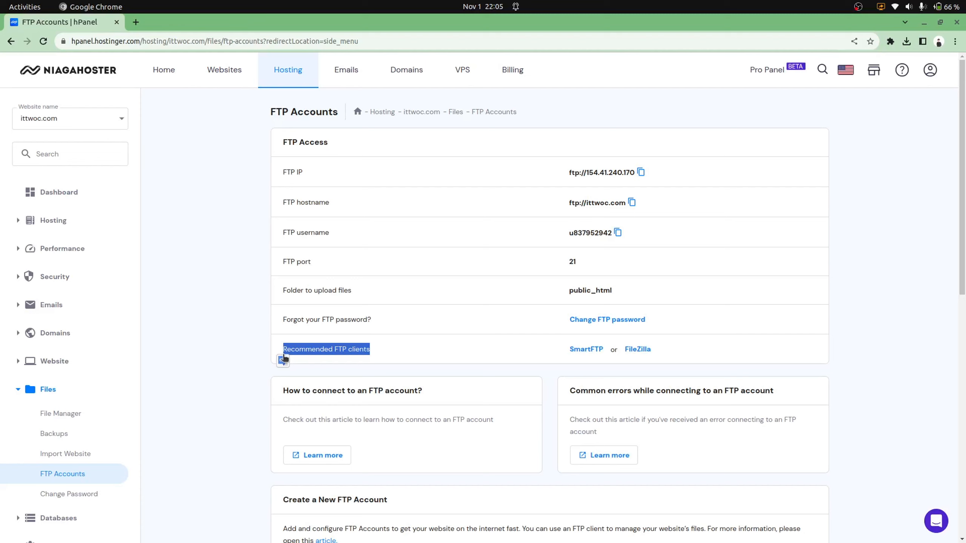
{"action": "left_click", "coordinate": [403, 313]}
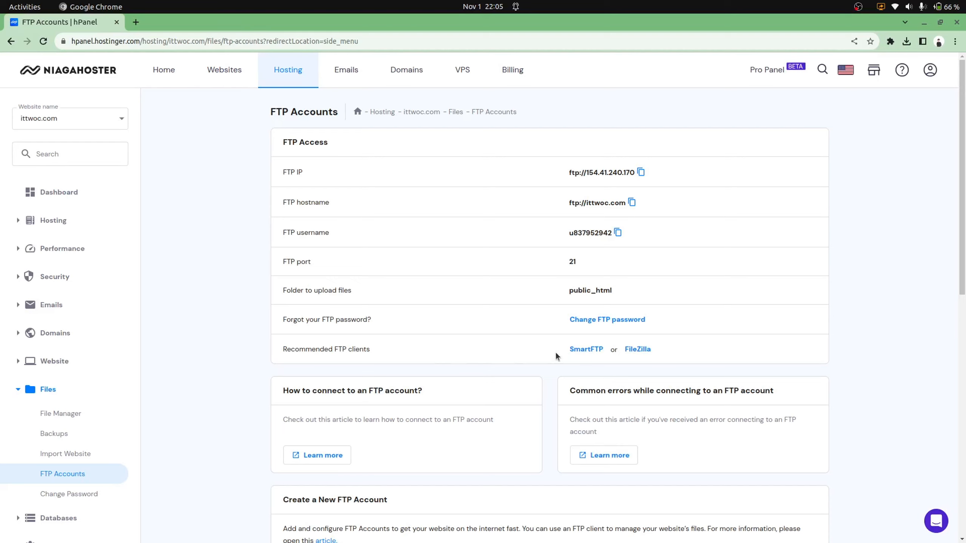
Open SmartFTP's Download page in a new tab, then return to the FTP Accounts tab
{"action": "left_click", "coordinate": [582, 350]}
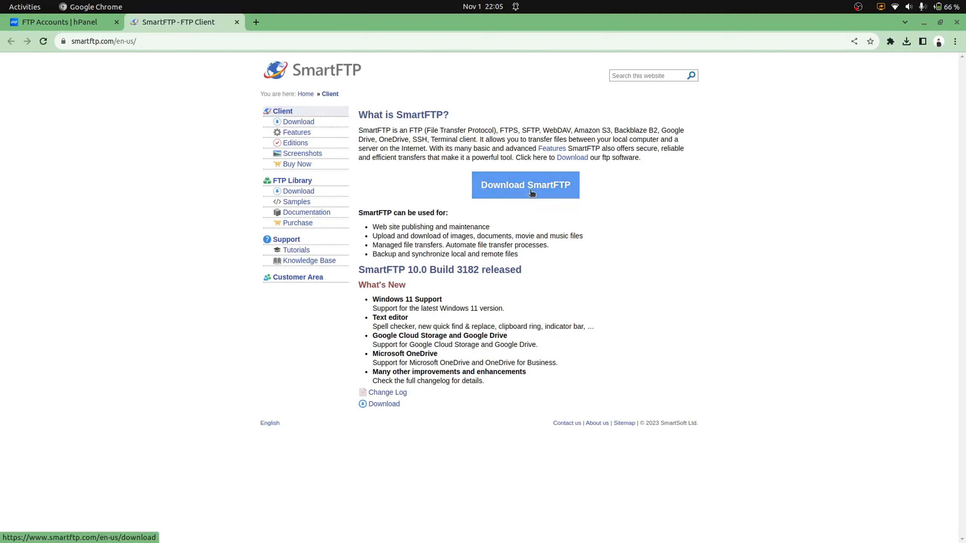
{"action": "left_click", "coordinate": [297, 123]}
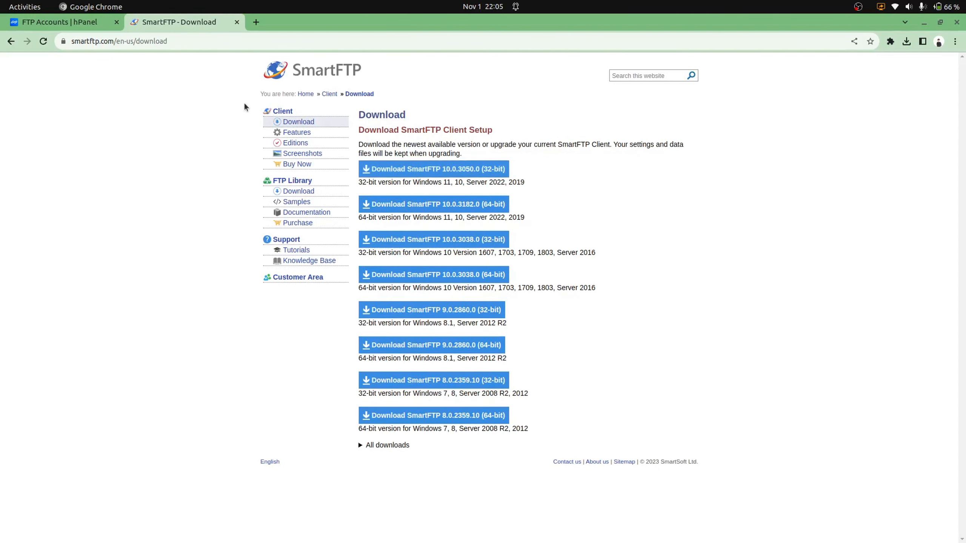
{"action": "left_click", "coordinate": [72, 24]}
{"action": "scroll", "coordinate": [794, 364], "scroll_direction": "down", "scroll_amount": 2}
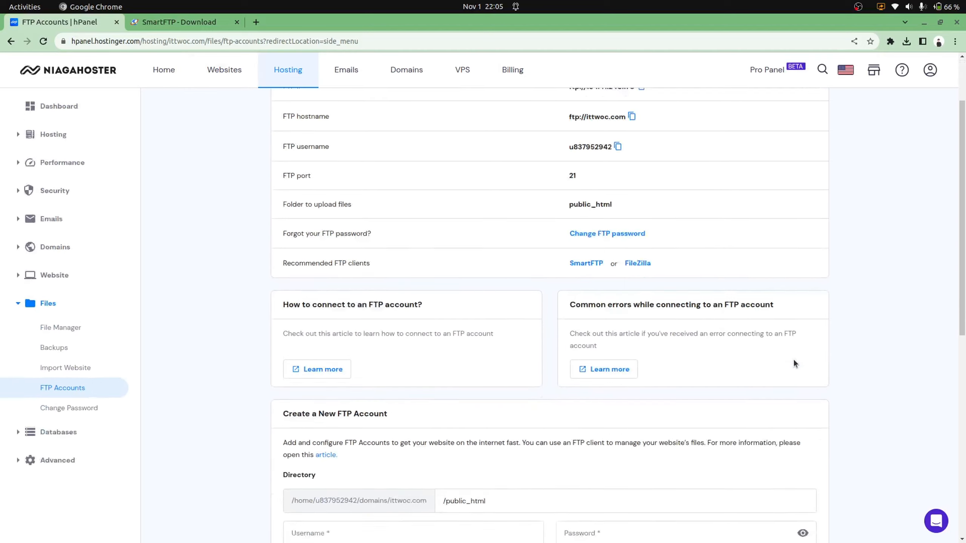
{"action": "scroll", "coordinate": [794, 363], "scroll_direction": "up", "scroll_amount": 2}
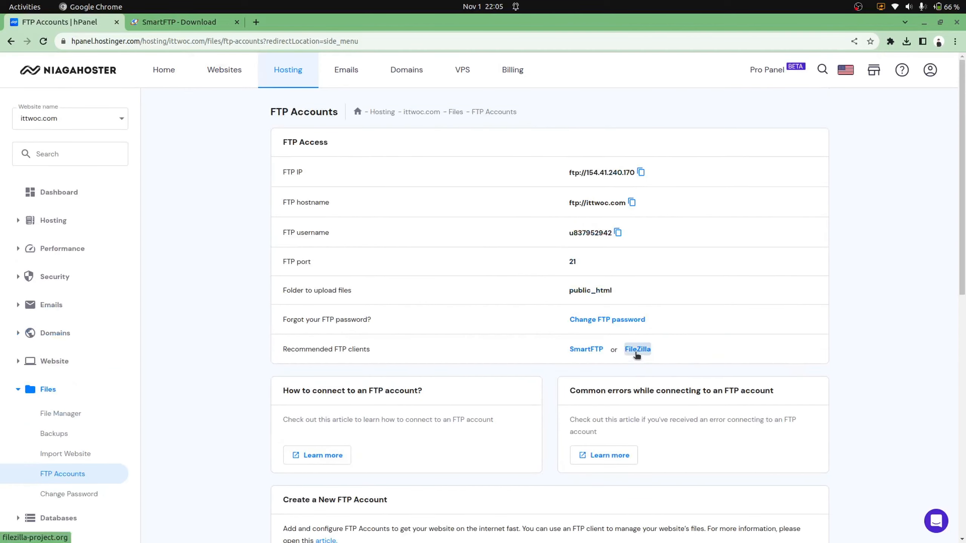
View the FileZilla Client download page for Linux, then close the FileZilla and SmartFTP tabs
{"action": "left_click", "coordinate": [637, 349]}
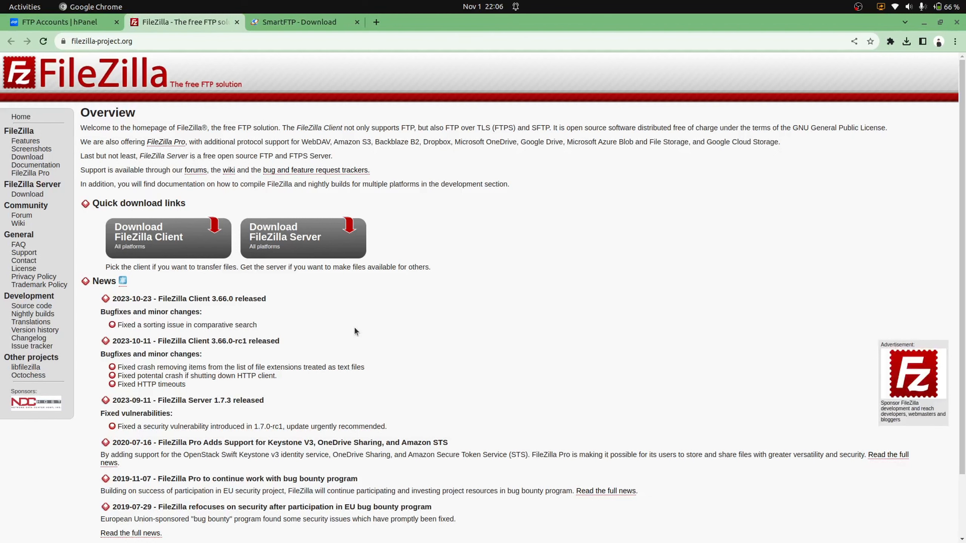
{"action": "scroll", "coordinate": [355, 329], "scroll_direction": "down", "scroll_amount": 3}
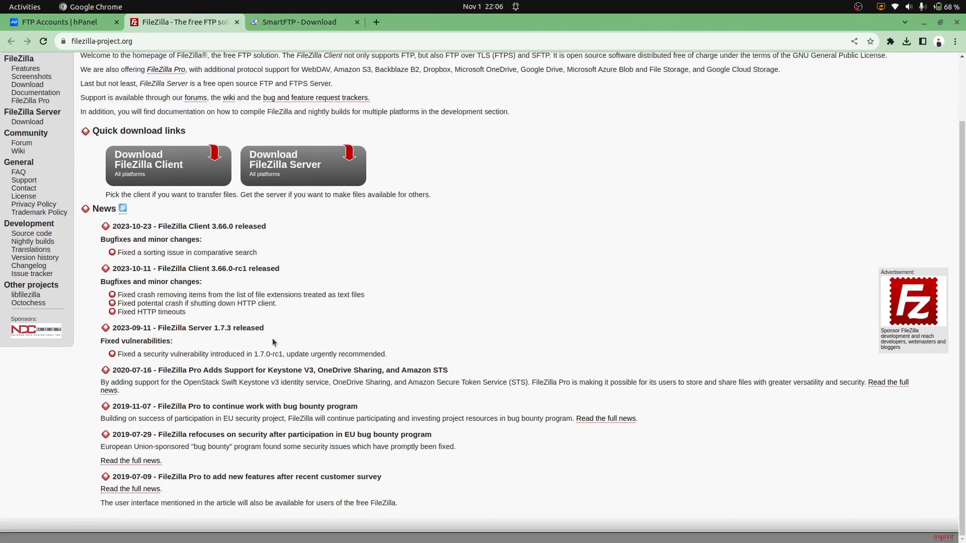
{"action": "scroll", "coordinate": [271, 337], "scroll_direction": "up", "scroll_amount": 3}
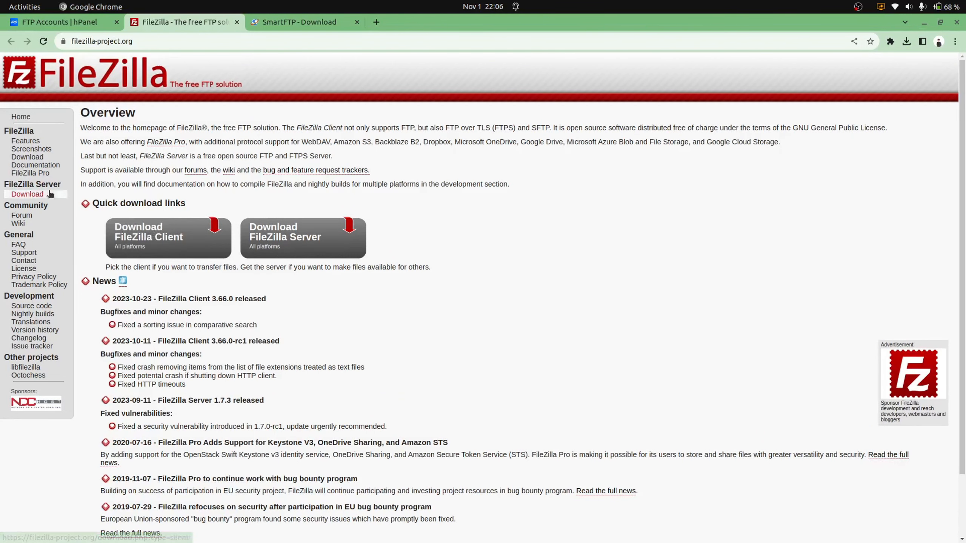
{"action": "left_click", "coordinate": [16, 156]}
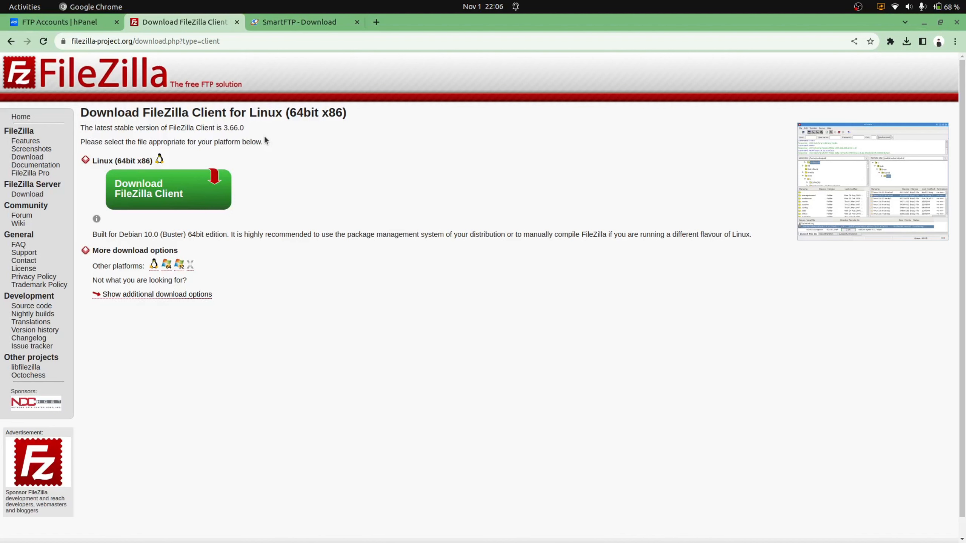
{"action": "left_click", "coordinate": [356, 21]}
{"action": "left_click", "coordinate": [238, 24]}
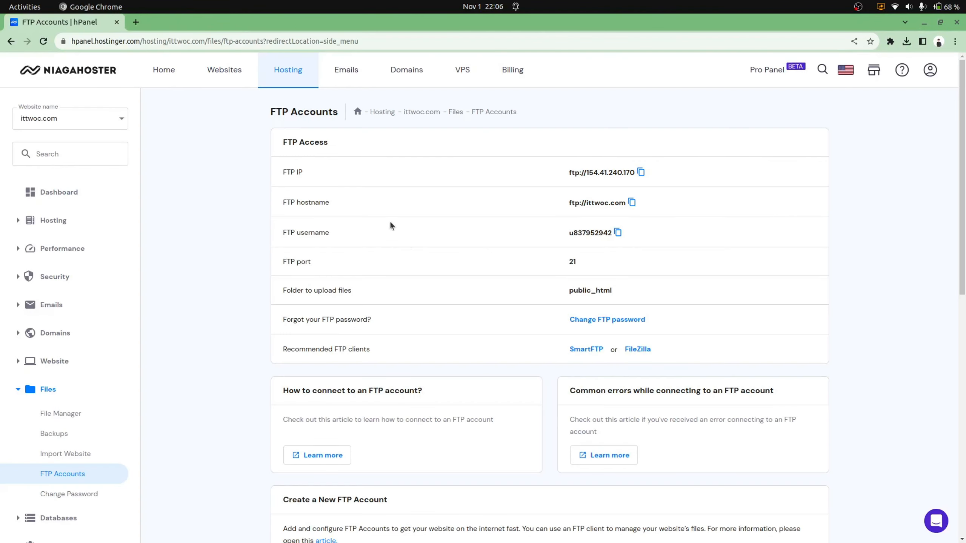
Return to the ittwoc.com hosting dashboard and open the website's File Manager
{"action": "scroll", "coordinate": [417, 263], "scroll_direction": "down", "scroll_amount": 8}
{"action": "scroll", "coordinate": [417, 263], "scroll_direction": "up", "scroll_amount": 3}
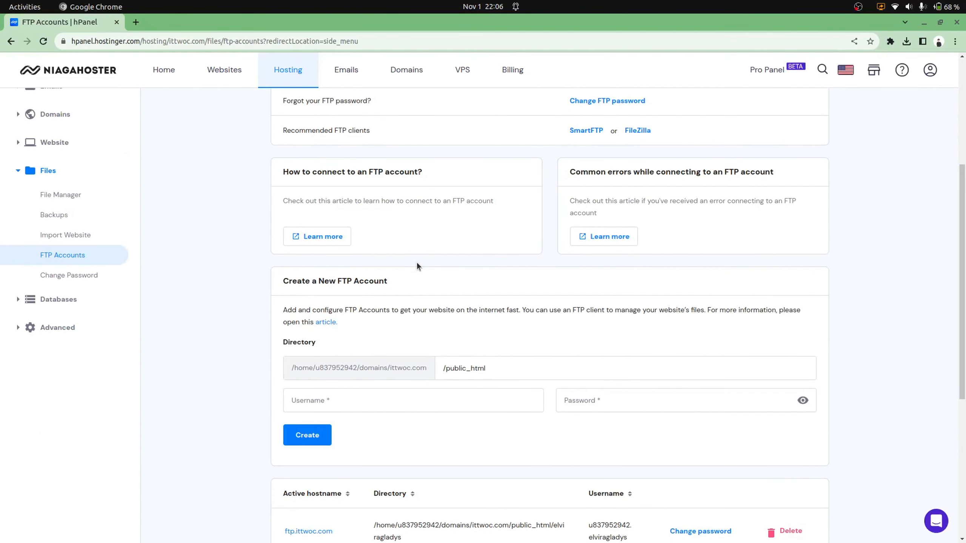
{"action": "scroll", "coordinate": [416, 263], "scroll_direction": "down", "scroll_amount": 1}
{"action": "scroll", "coordinate": [417, 263], "scroll_direction": "up", "scroll_amount": 2}
{"action": "scroll", "coordinate": [416, 263], "scroll_direction": "down", "scroll_amount": 2}
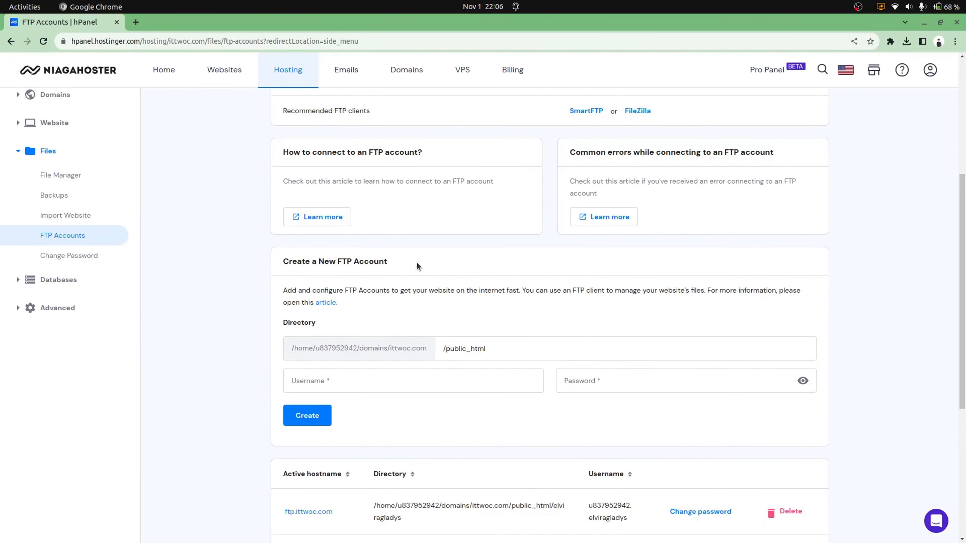
{"action": "scroll", "coordinate": [416, 263], "scroll_direction": "up", "scroll_amount": 6}
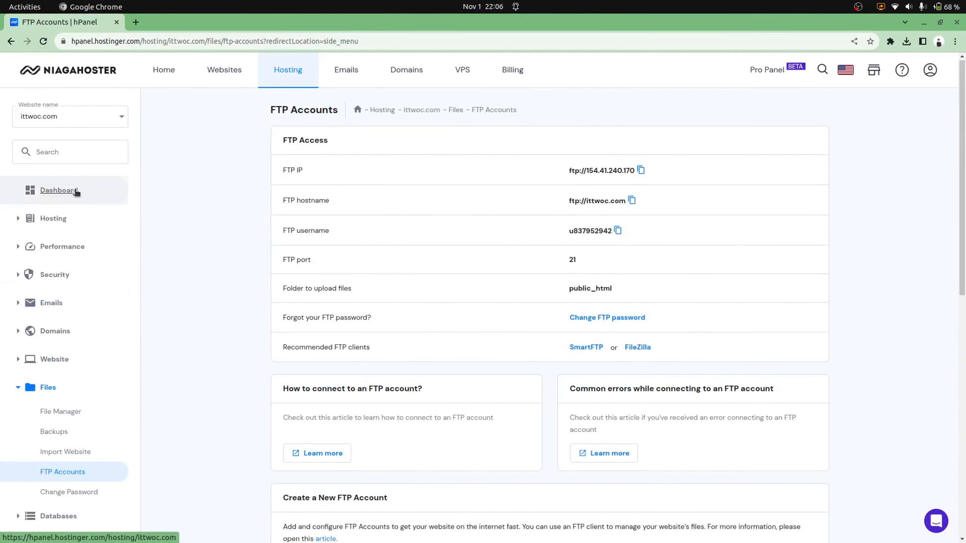
{"action": "left_click", "coordinate": [74, 195]}
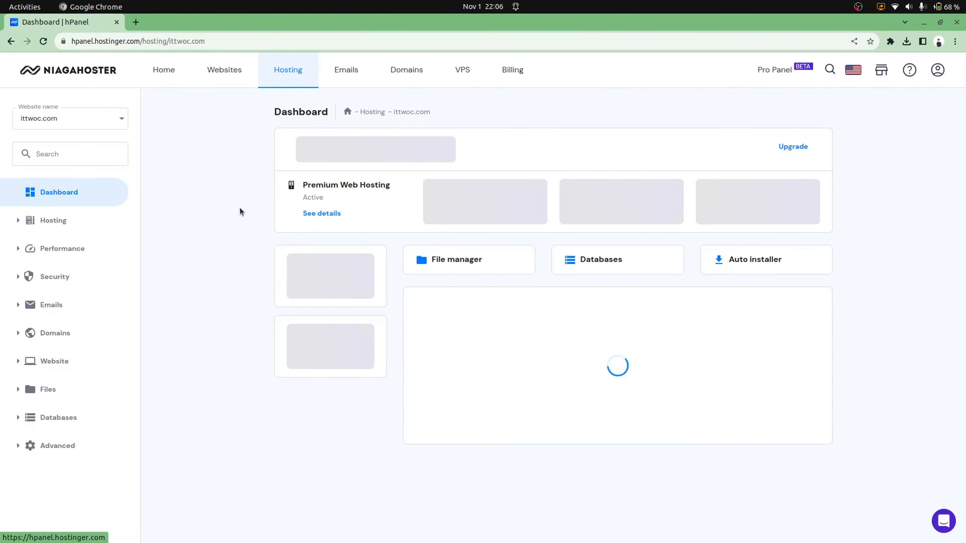
{"action": "left_click", "coordinate": [467, 259]}
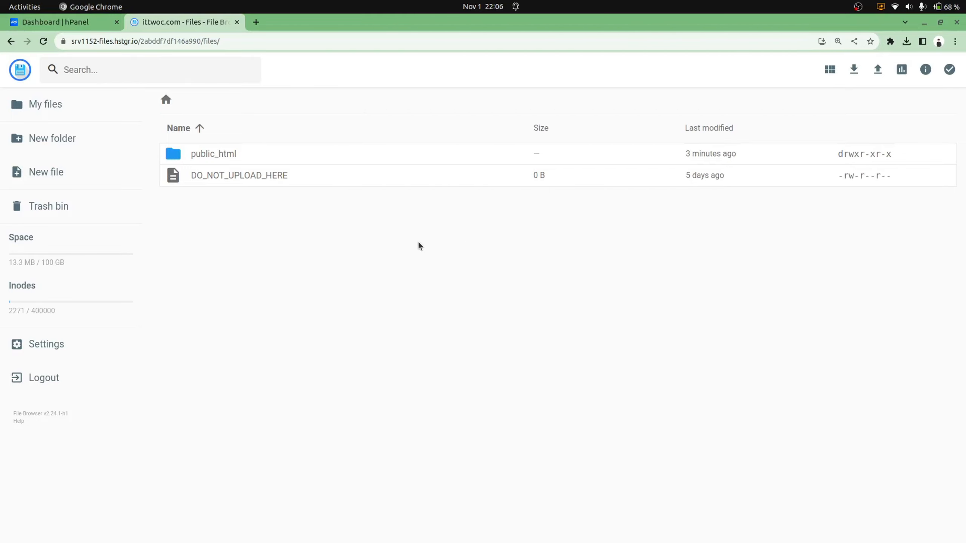
Open the public_html folder and browse its contents
{"action": "double_click", "coordinate": [223, 154]}
{"action": "scroll", "coordinate": [274, 265], "scroll_direction": "down", "scroll_amount": 5}
{"action": "scroll", "coordinate": [275, 266], "scroll_direction": "up", "scroll_amount": 5}
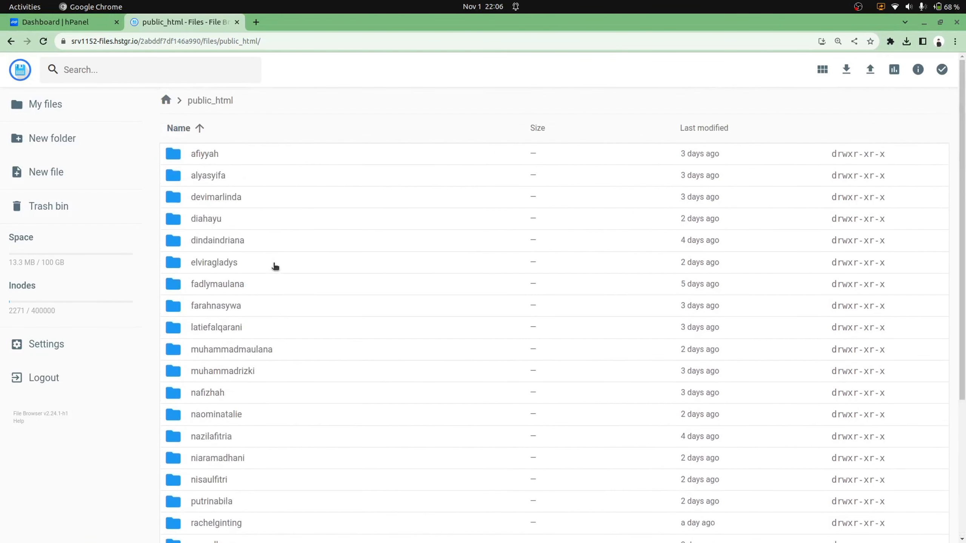
{"action": "scroll", "coordinate": [276, 266], "scroll_direction": "down", "scroll_amount": 5}
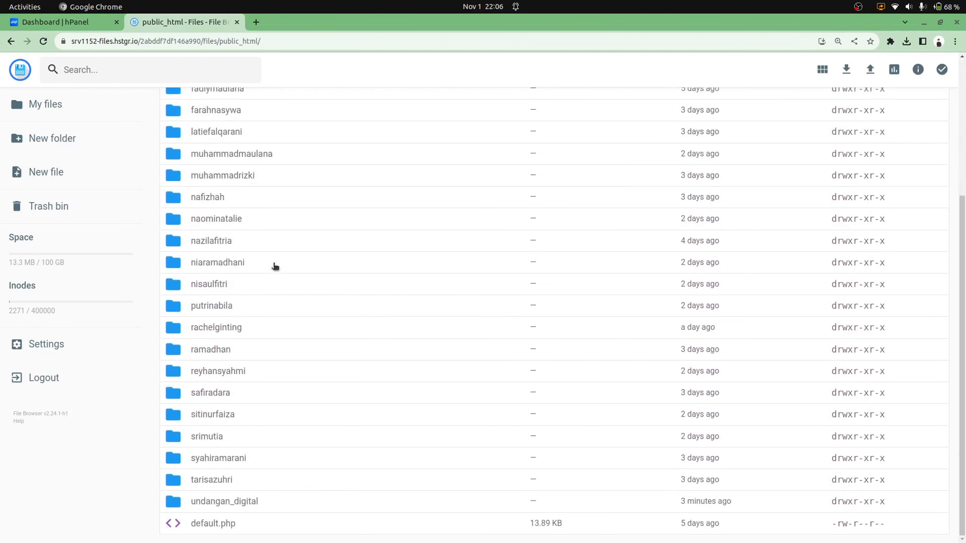
{"action": "scroll", "coordinate": [275, 266], "scroll_direction": "up", "scroll_amount": 3}
{"action": "scroll", "coordinate": [276, 266], "scroll_direction": "down", "scroll_amount": 3}
Delete the undangan_digital folder, confirming with DELETE, then switch back to the hPanel dashboard tab
{"action": "left_click", "coordinate": [231, 506]}
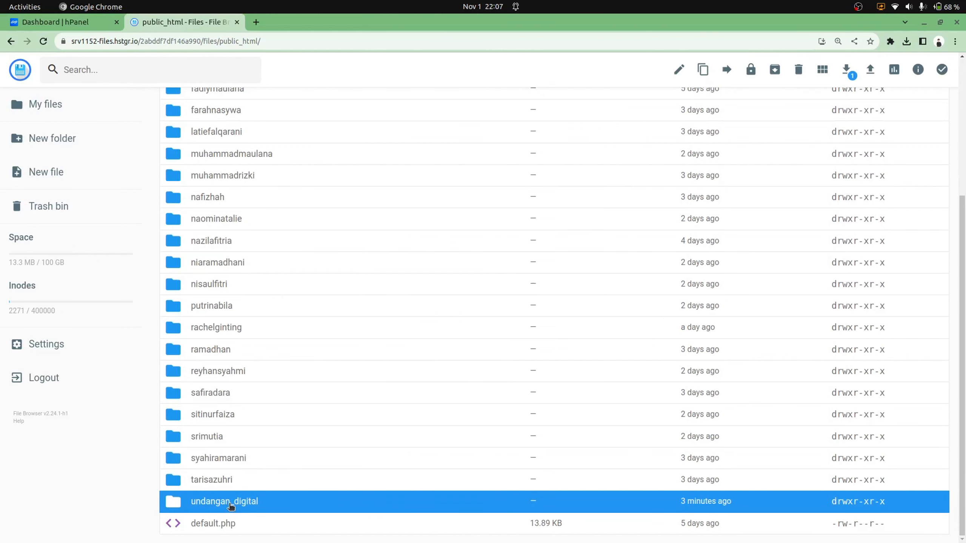
{"action": "key", "text": "Delete"}
{"action": "left_click", "coordinate": [557, 319]}
{"action": "scroll", "coordinate": [414, 371], "scroll_direction": "down", "scroll_amount": 5}
{"action": "scroll", "coordinate": [414, 371], "scroll_direction": "up", "scroll_amount": 5}
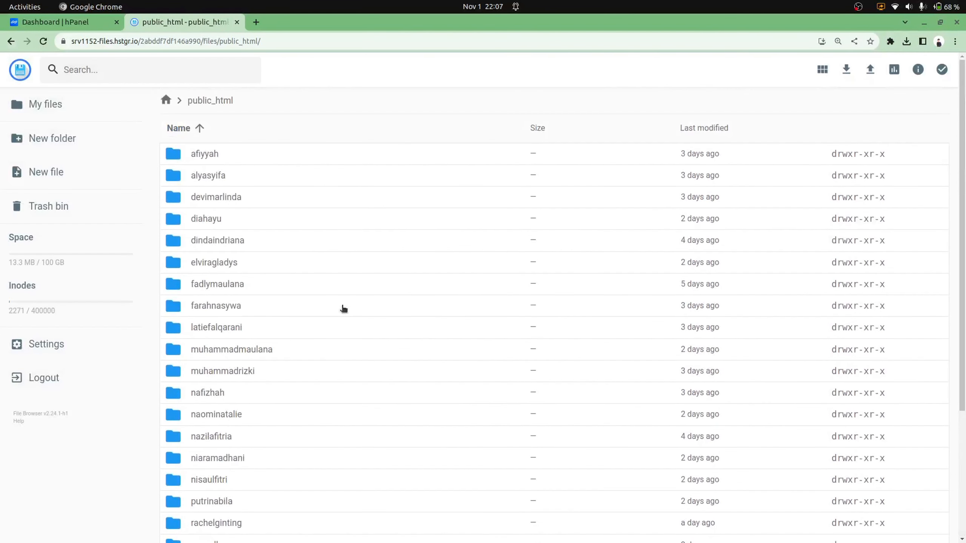
{"action": "left_click", "coordinate": [45, 23]}
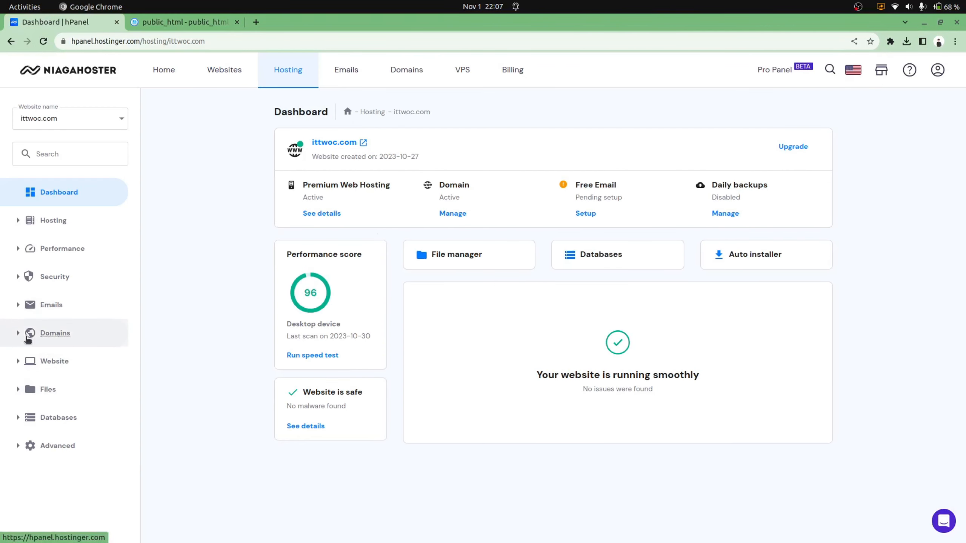
Expand Files and go to the FTP Accounts page
{"action": "left_click", "coordinate": [29, 390]}
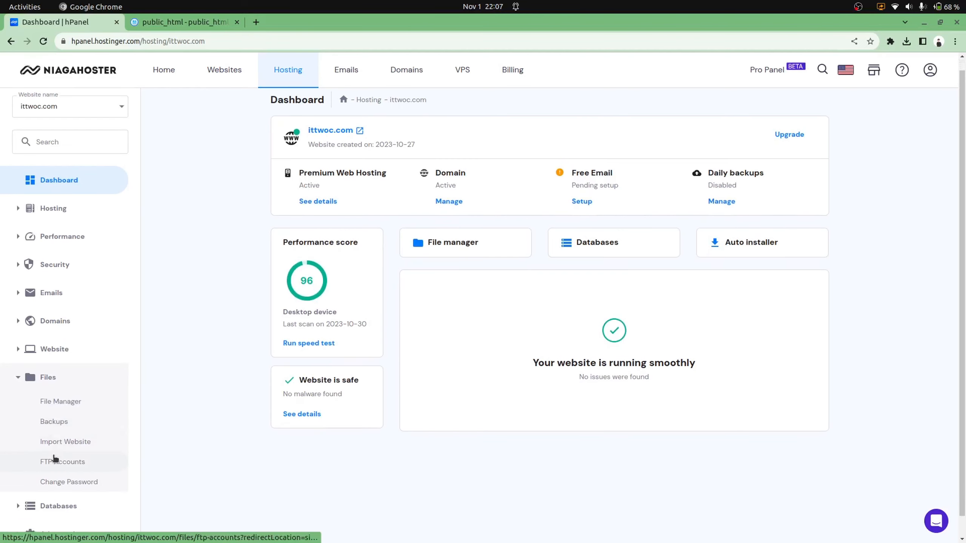
{"action": "left_click", "coordinate": [55, 461]}
{"action": "scroll", "coordinate": [356, 409], "scroll_direction": "down", "scroll_amount": 5}
{"action": "scroll", "coordinate": [356, 406], "scroll_direction": "down", "scroll_amount": 1}
{"action": "scroll", "coordinate": [356, 406], "scroll_direction": "up", "scroll_amount": 1}
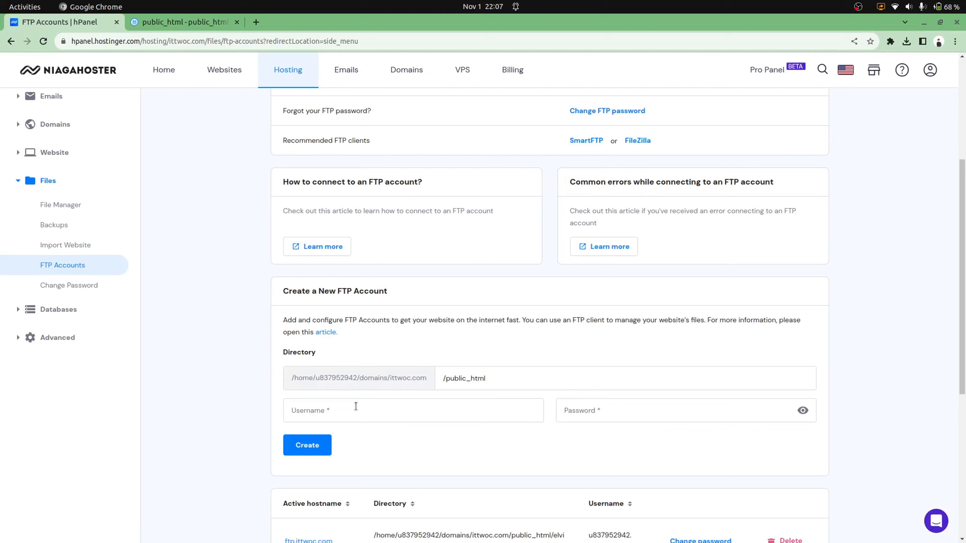
Set the new FTP account's directory to /public_html/undangan_digital
{"action": "left_click", "coordinate": [356, 406]}
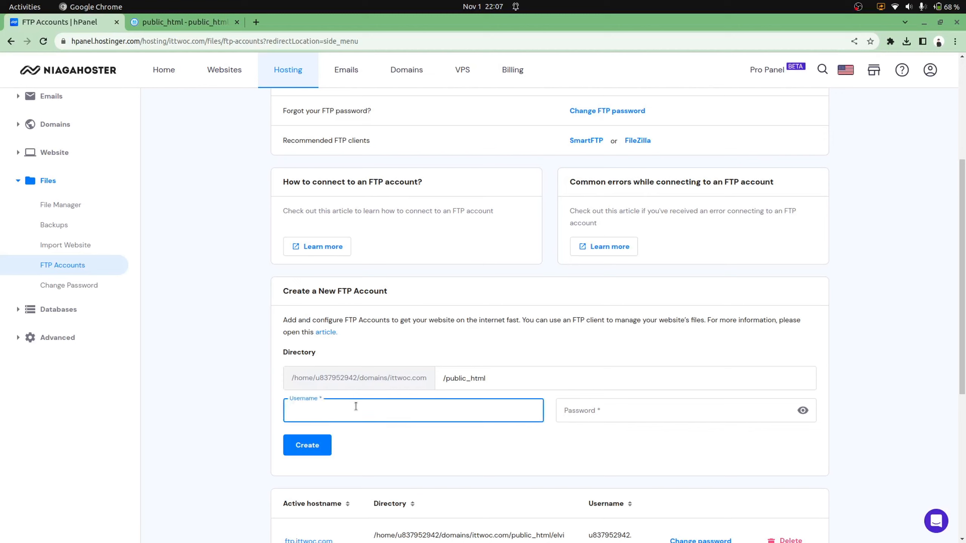
{"action": "left_click", "coordinate": [501, 382]}
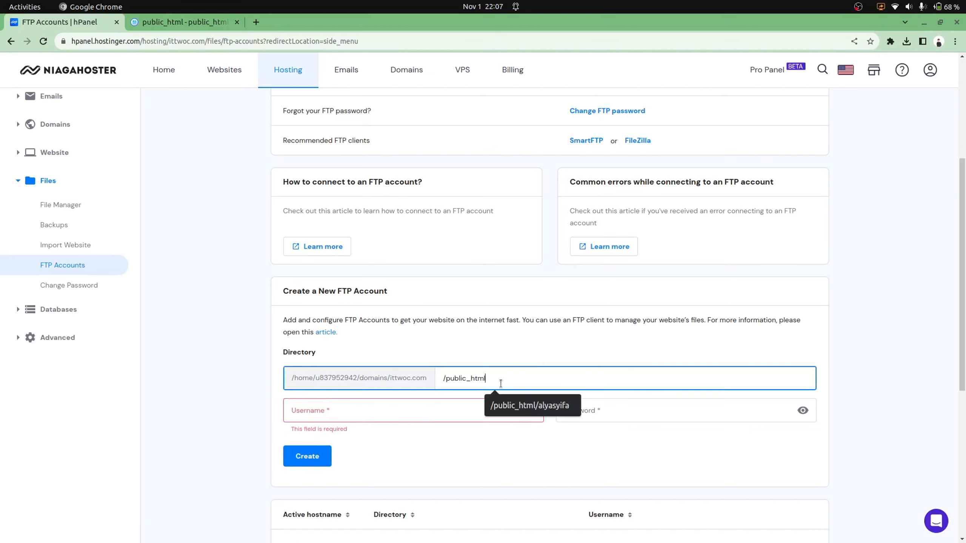
{"action": "left_click", "coordinate": [534, 356]}
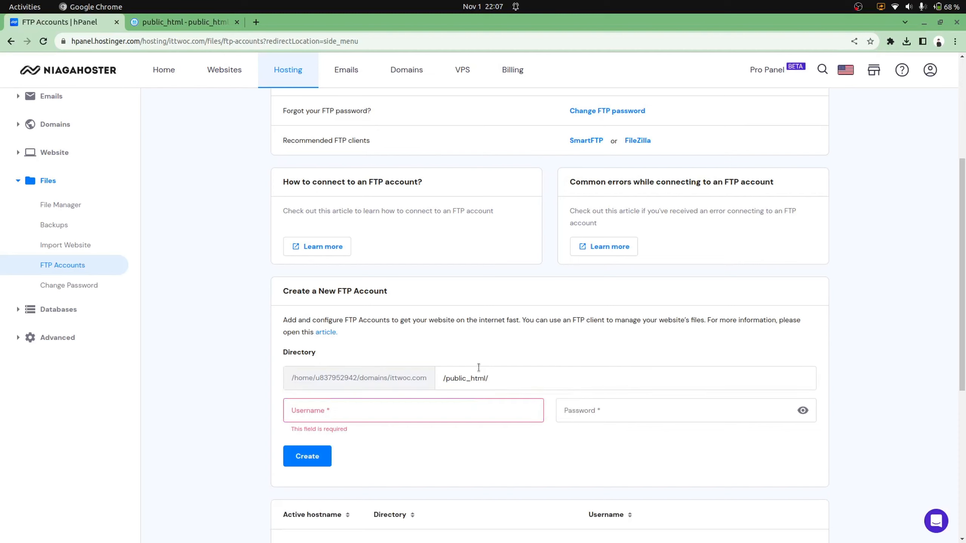
{"action": "left_click", "coordinate": [516, 378]}
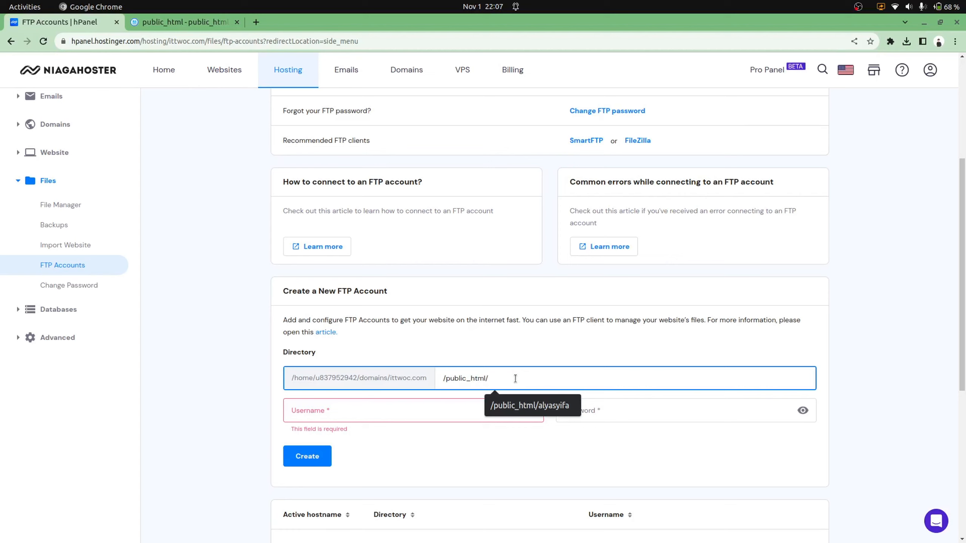
{"action": "type", "text": "undanga"}
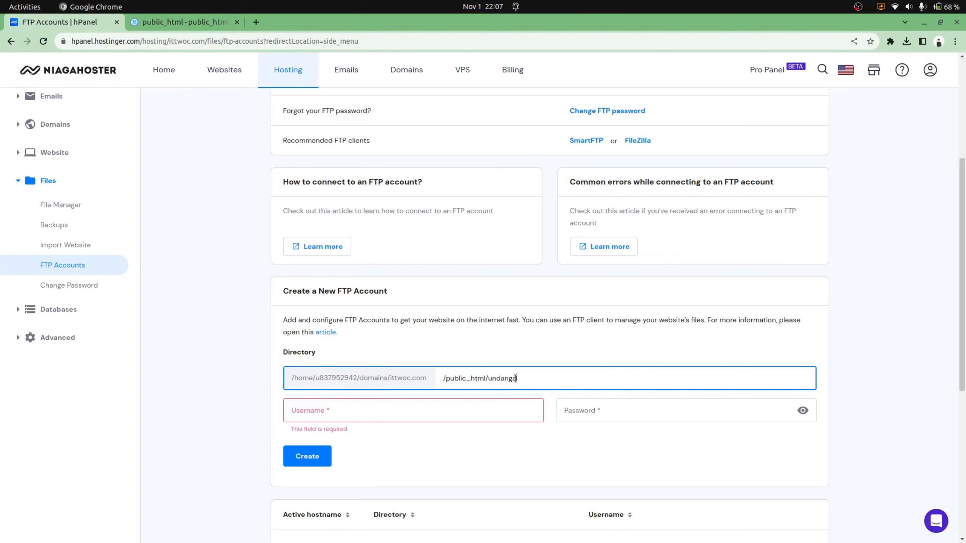
{"action": "type", "text": "n_digital"}
{"action": "left_click", "coordinate": [632, 327]}
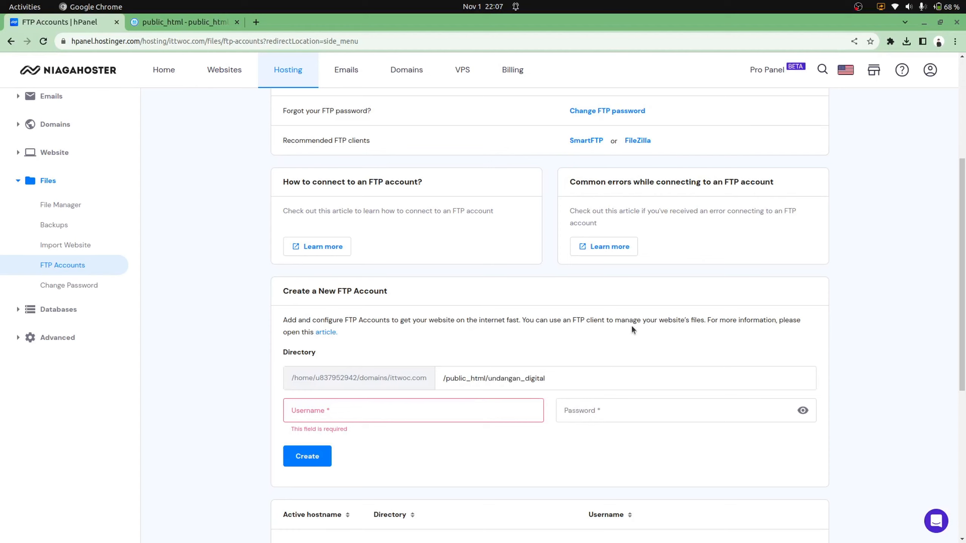
{"action": "left_click", "coordinate": [583, 375]}
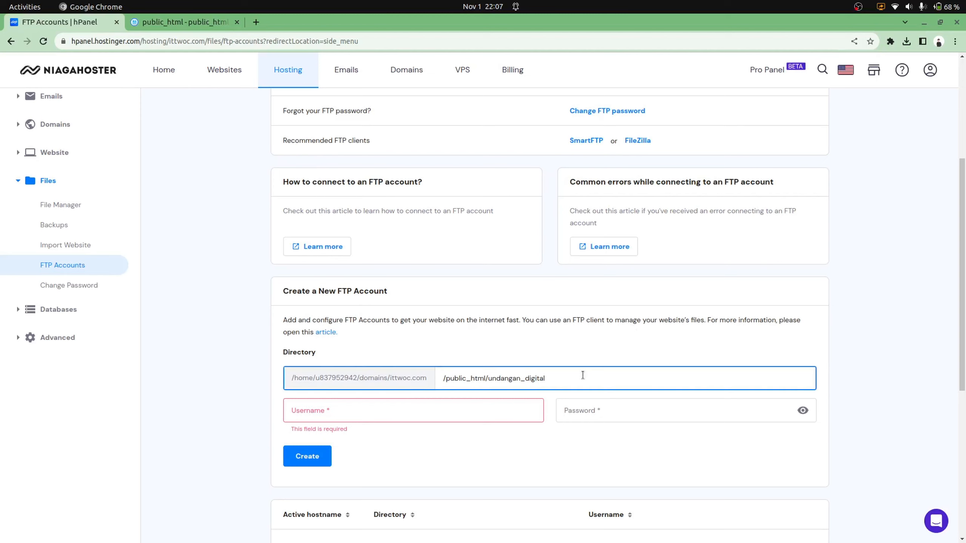
Enter the FTP username and password, then create the account
{"action": "left_click", "coordinate": [400, 410]}
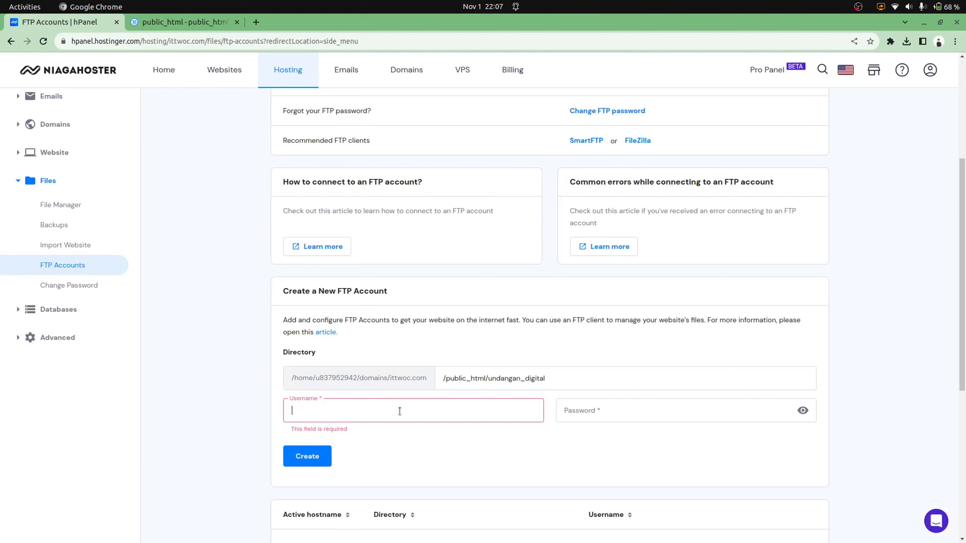
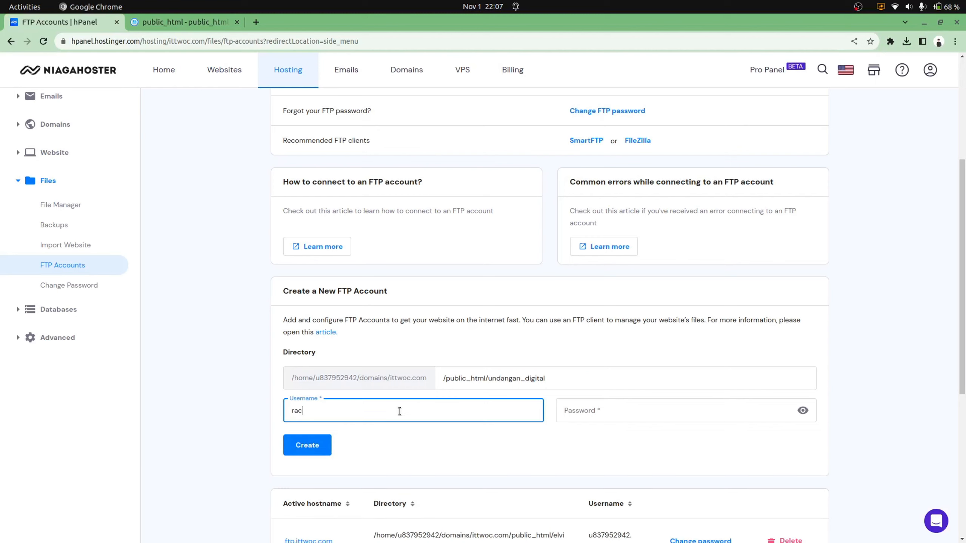
{"action": "key", "text": "Tab"}
{"action": "type", "text": "••••••"}
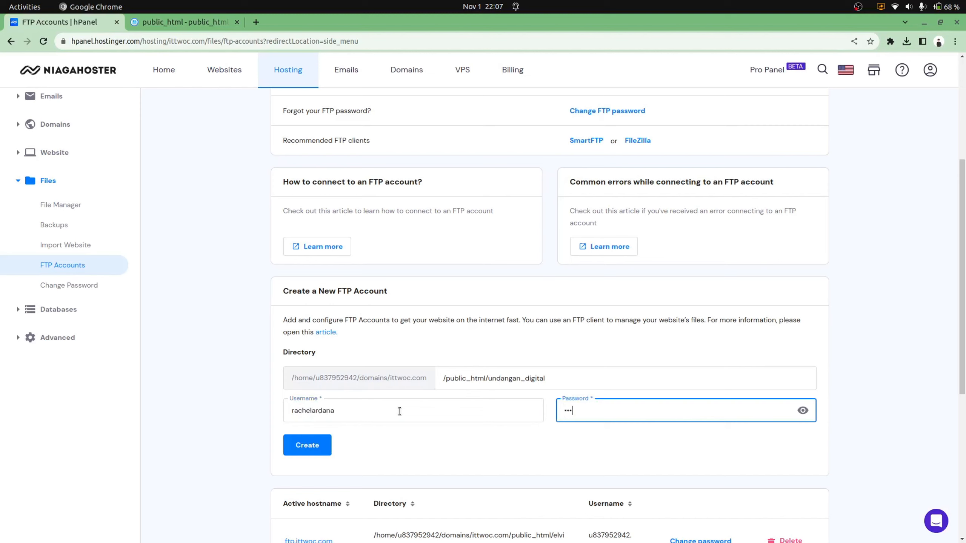
{"action": "type", "text": "••••"}
{"action": "scroll", "coordinate": [469, 438], "scroll_direction": "down", "scroll_amount": 2}
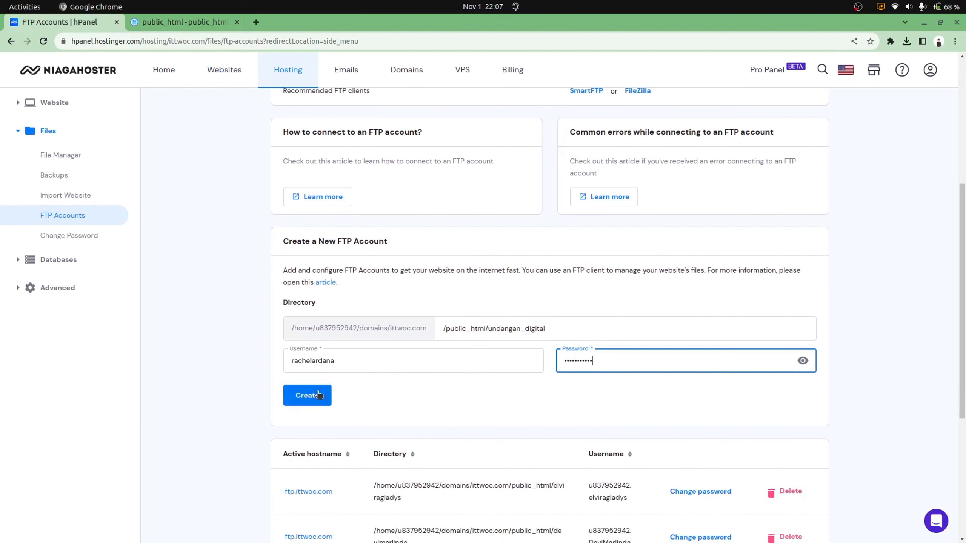
{"action": "left_click", "coordinate": [318, 395]}
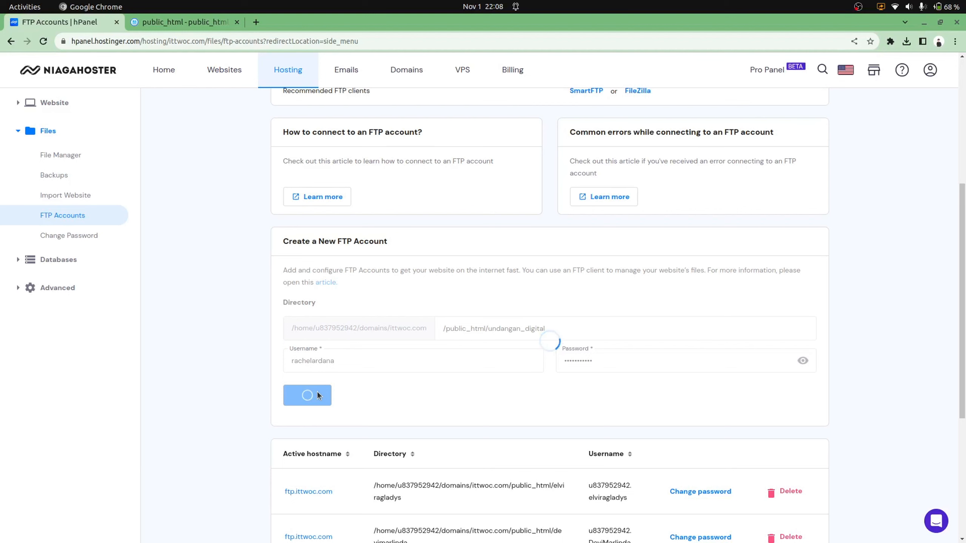
{"action": "scroll", "coordinate": [514, 330], "scroll_direction": "down", "scroll_amount": 4}
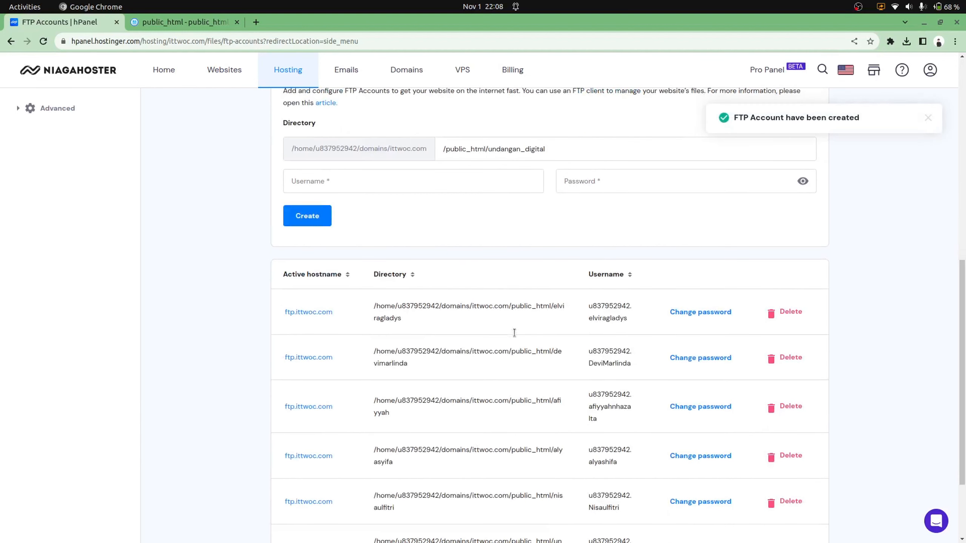
Dismiss the account-created notice, check that the new account is listed, and switch to FileZilla
{"action": "left_click", "coordinate": [928, 117]}
{"action": "scroll", "coordinate": [492, 320], "scroll_direction": "down", "scroll_amount": 3}
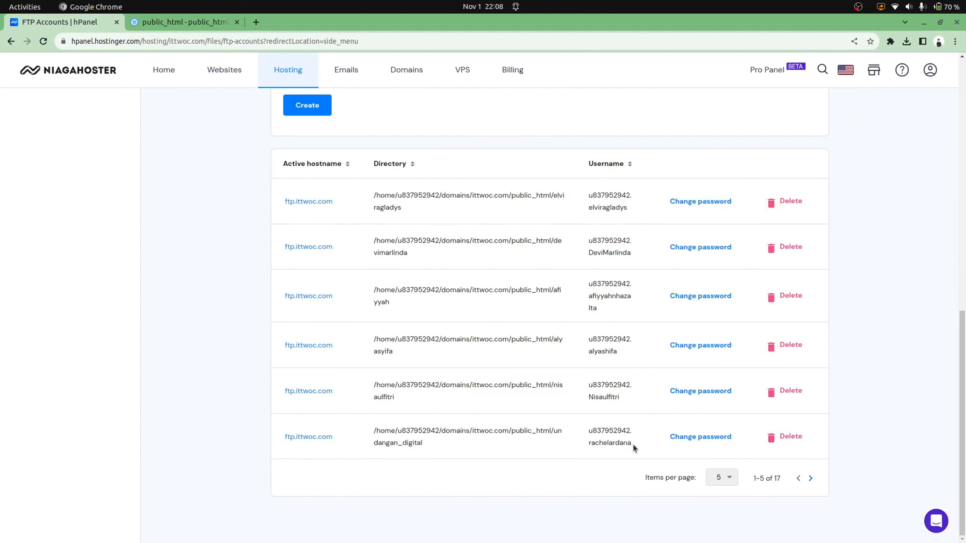
{"action": "scroll", "coordinate": [362, 452], "scroll_direction": "up", "scroll_amount": 2}
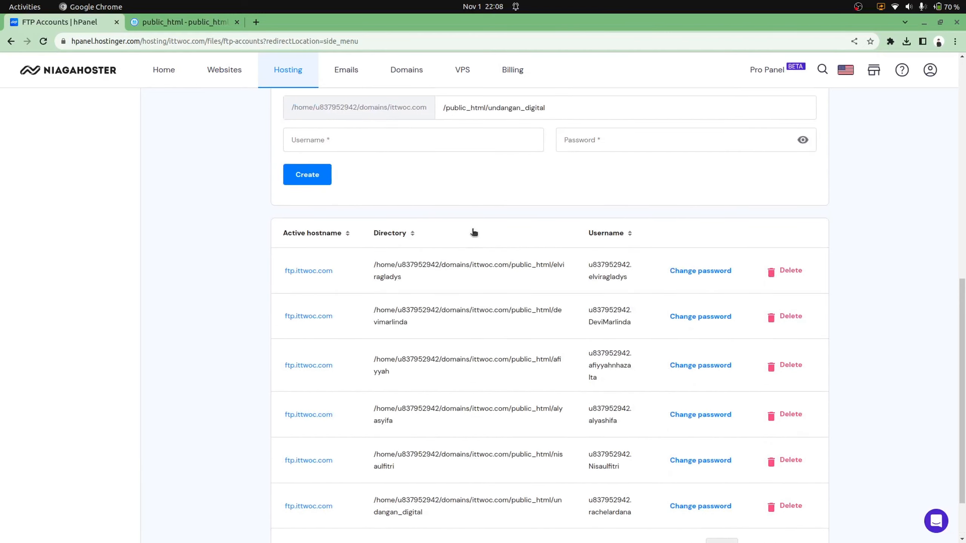
{"action": "key", "text": "alt+Tab"}
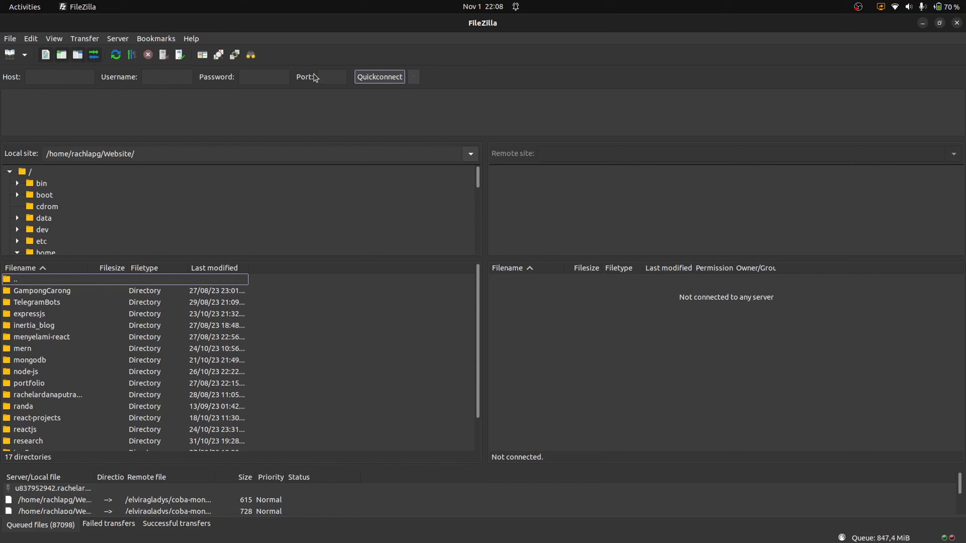
Go back to review the FTP access details in hPanel, then return to FileZilla
{"action": "key", "text": "alt+Tab"}
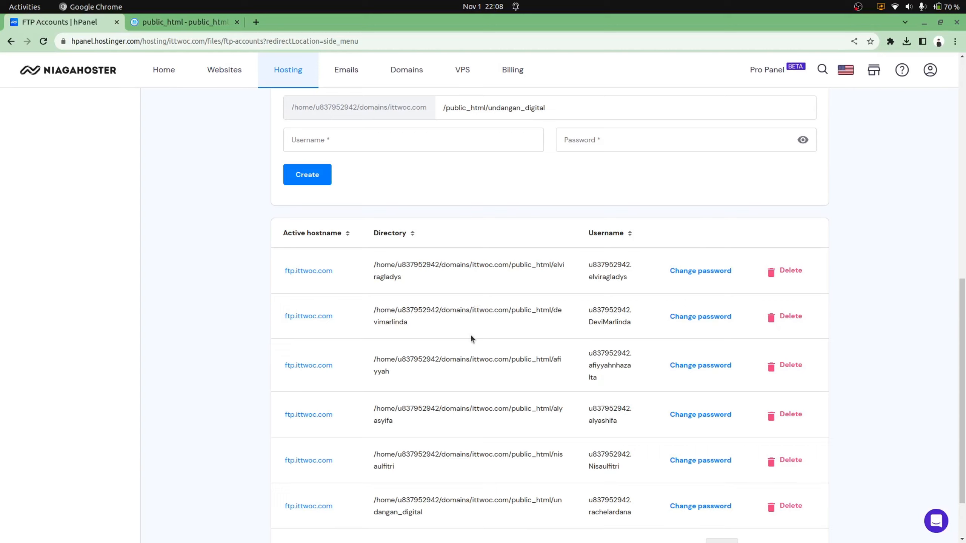
{"action": "scroll", "coordinate": [470, 338], "scroll_direction": "down", "scroll_amount": 2}
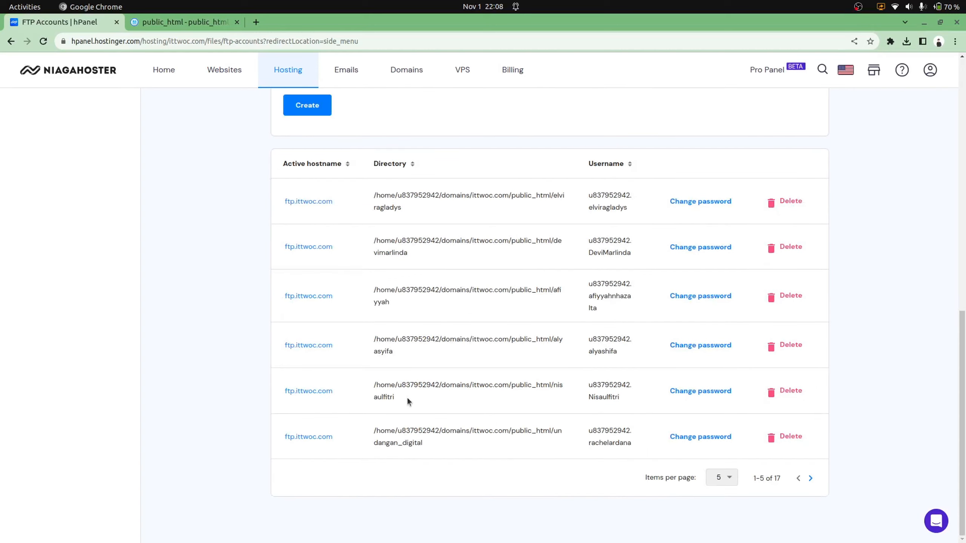
{"action": "scroll", "coordinate": [407, 397], "scroll_direction": "up", "scroll_amount": 5}
{"action": "scroll", "coordinate": [408, 397], "scroll_direction": "down", "scroll_amount": 5}
{"action": "scroll", "coordinate": [643, 329], "scroll_direction": "up", "scroll_amount": 10}
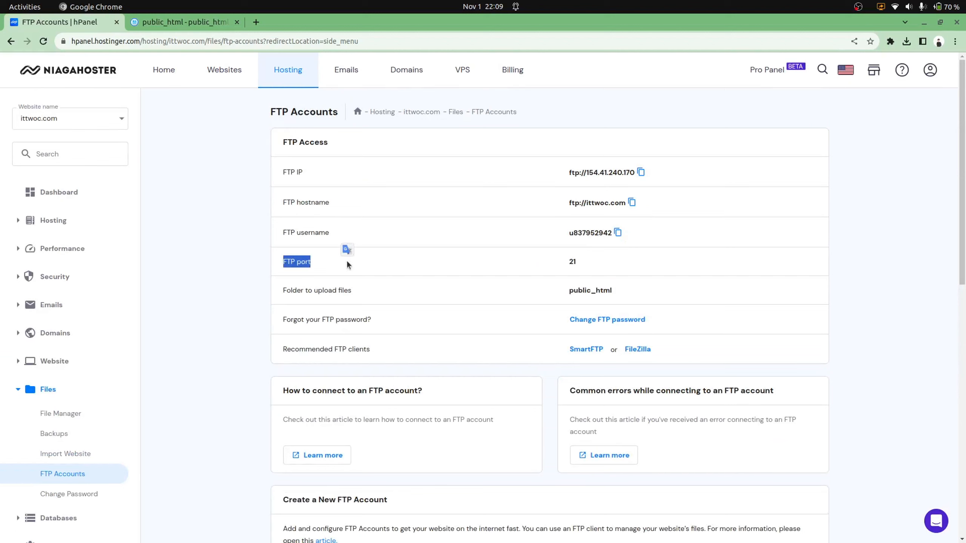
{"action": "key", "text": "alt+Tab"}
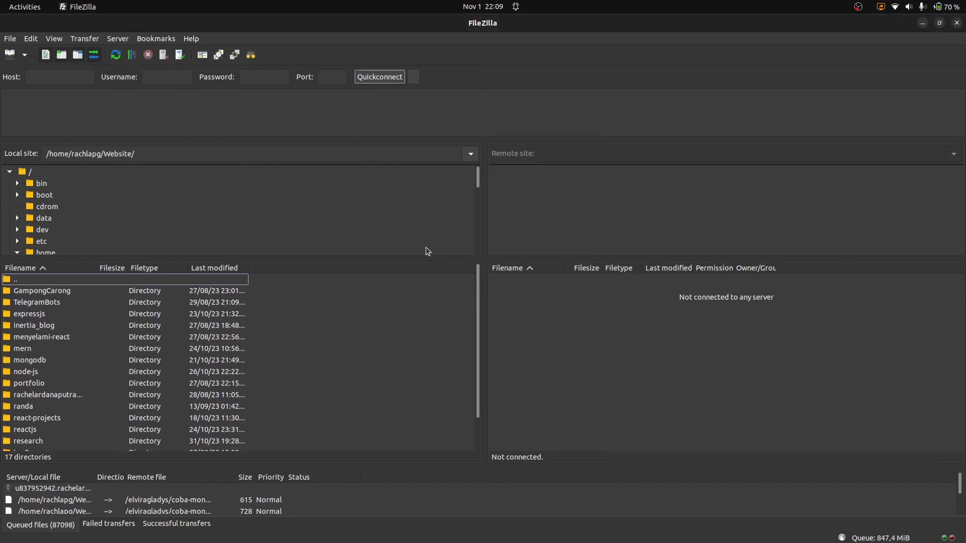
Copy ftp.ittwoc.com from hPanel into FileZilla's Host field
{"action": "left_click", "coordinate": [48, 78]}
{"action": "key", "text": "alt+Tab"}
{"action": "scroll", "coordinate": [364, 327], "scroll_direction": "down", "scroll_amount": 8}
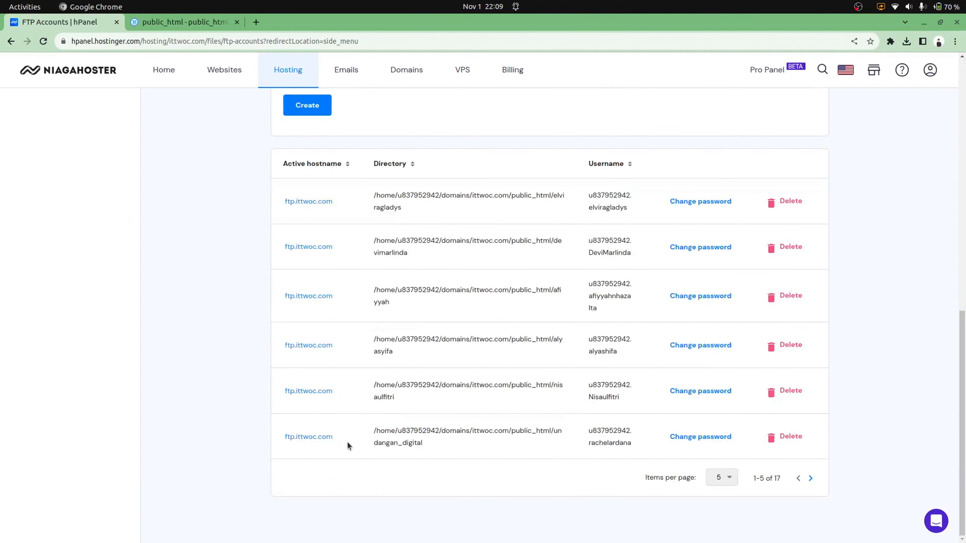
{"action": "left_click_drag", "start_coordinate": [347, 441], "coordinate": [275, 436]}
{"action": "key", "text": "ctrl+c"}
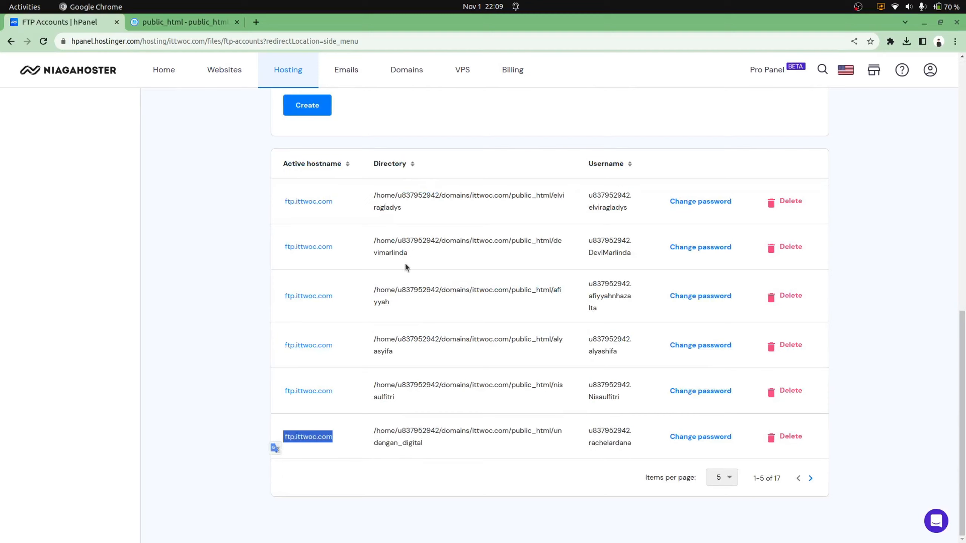
{"action": "key", "text": "alt+Tab"}
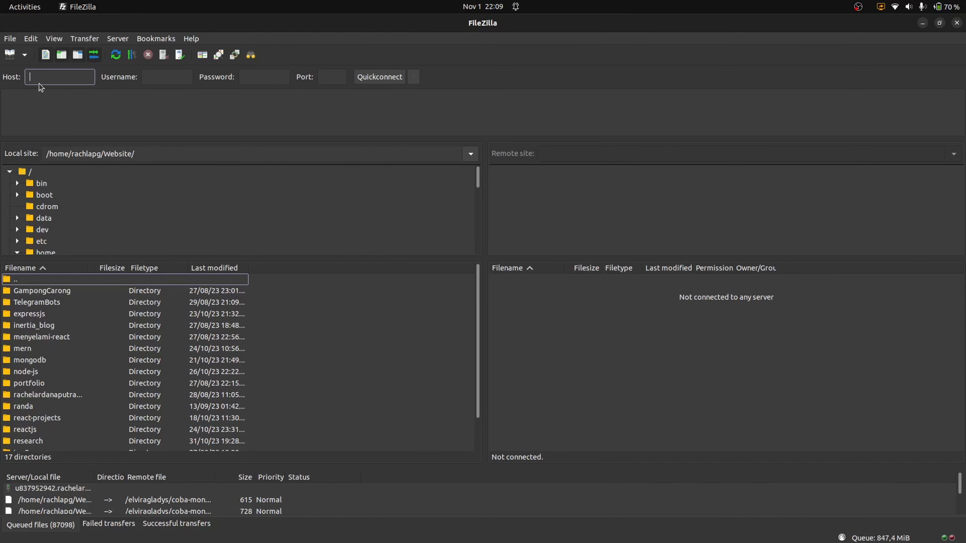
{"action": "key", "text": "ctrl+v"}
{"action": "key", "text": "Home"}
Paste the copied FTP username into FileZilla and enter the account password
{"action": "key", "text": "alt+Tab"}
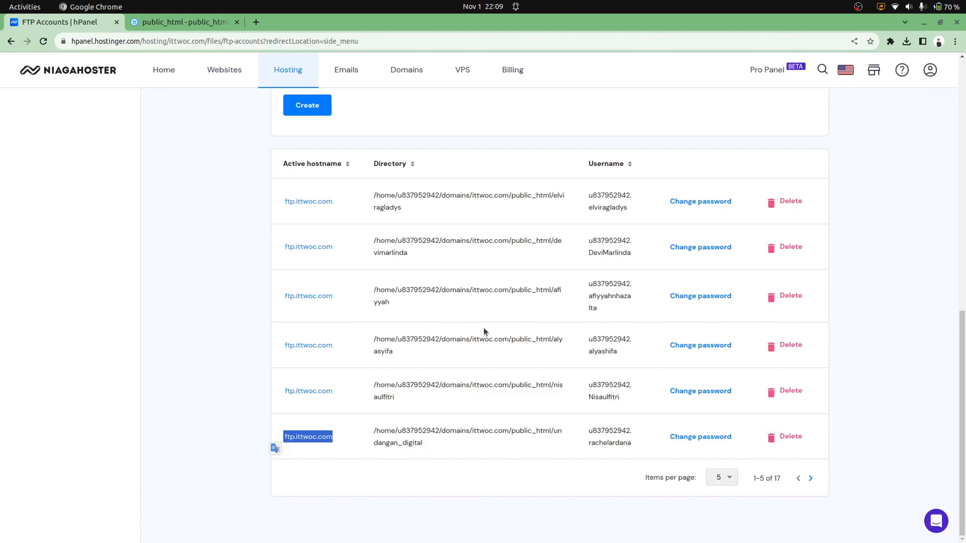
{"action": "left_click_drag", "start_coordinate": [632, 443], "coordinate": [607, 425]}
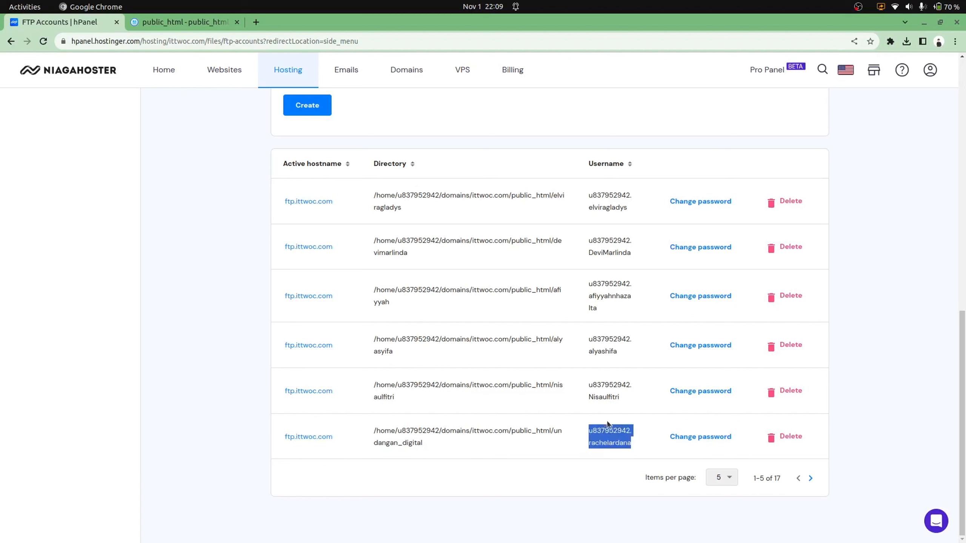
{"action": "key", "text": "alt+Tab"}
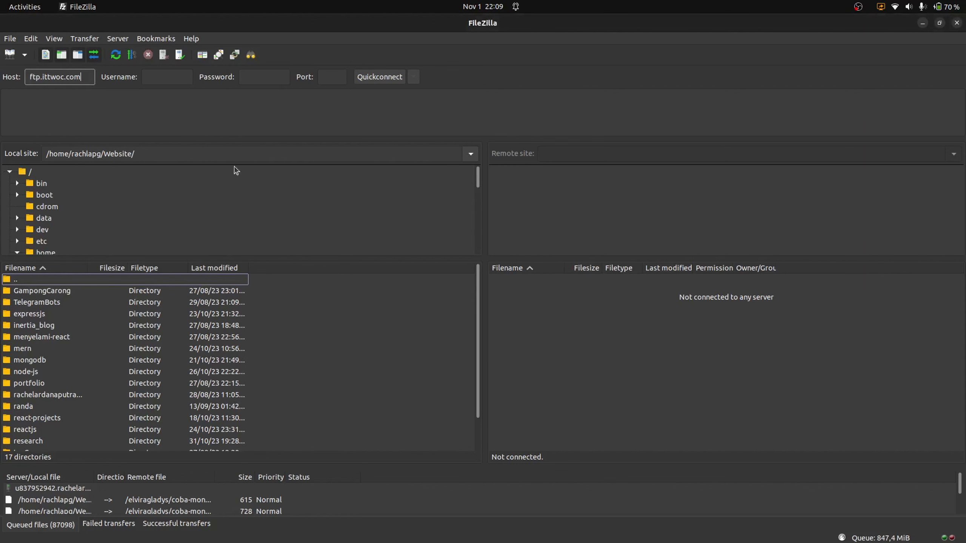
{"action": "left_click", "coordinate": [162, 78]}
{"action": "key", "text": "ctrl+v"}
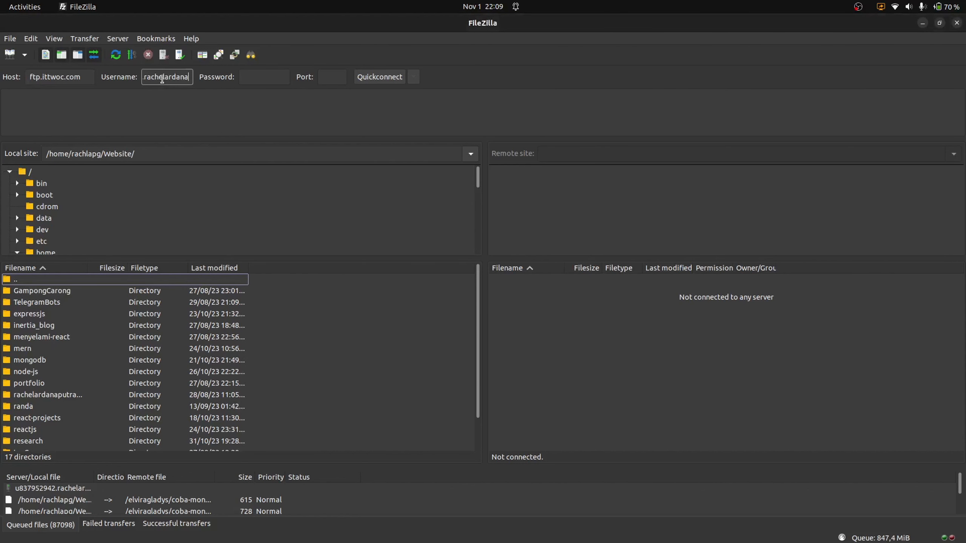
{"action": "left_click", "coordinate": [263, 76]}
{"action": "type", "text": "••••"}
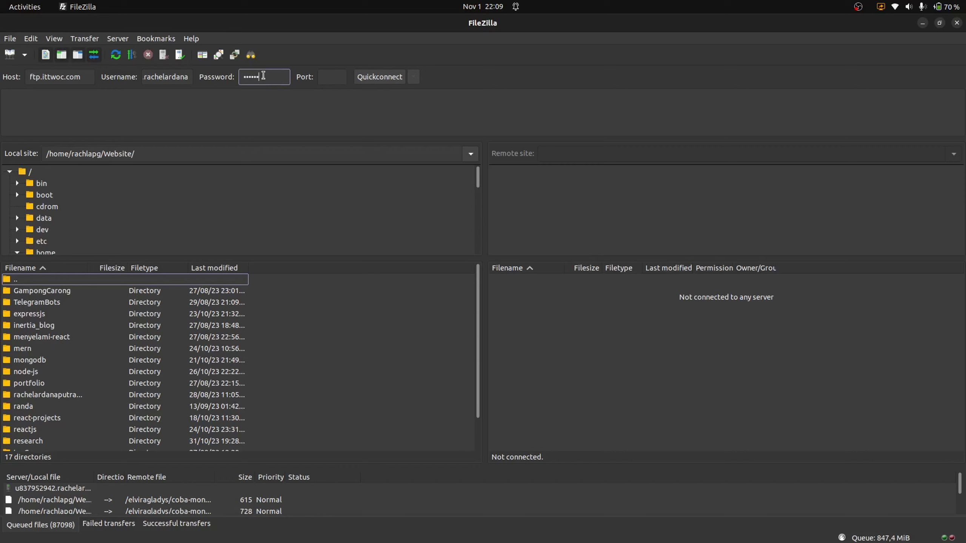
{"action": "type", "text": "•••"}
Set port 21, Quickconnect, and refresh the empty remote root listing
{"action": "left_click", "coordinate": [332, 77]}
{"action": "type", "text": "21"}
{"action": "left_click", "coordinate": [360, 78]}
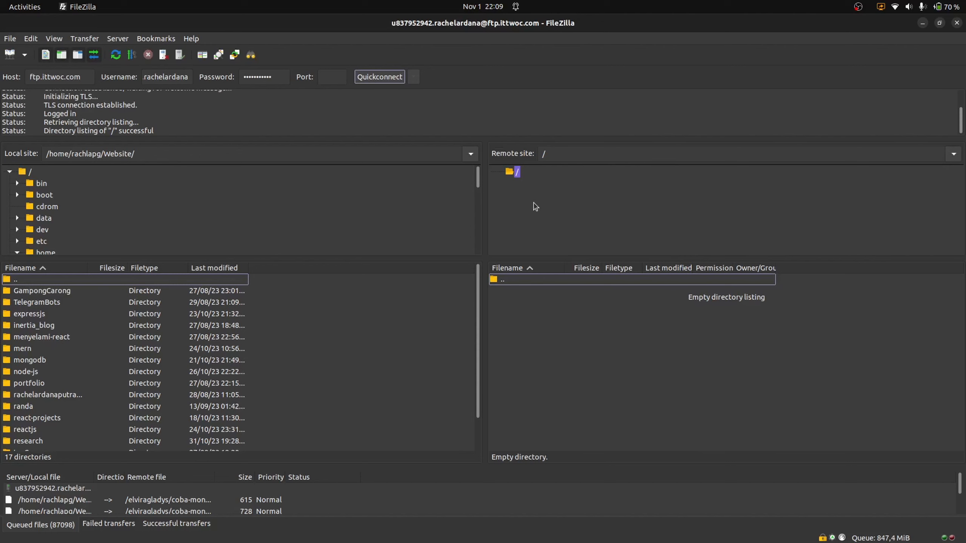
{"action": "double_click", "coordinate": [503, 280]}
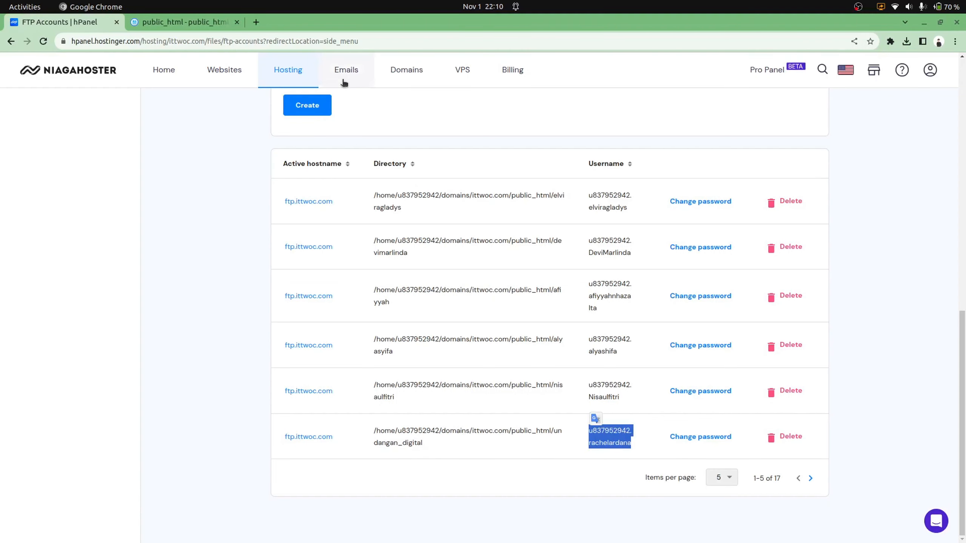
Reload public_html in the browser File Manager, confirm undangan_digital is empty, then return to FileZilla
{"action": "key", "text": "alt+Tab"}
{"action": "left_click", "coordinate": [157, 25]}
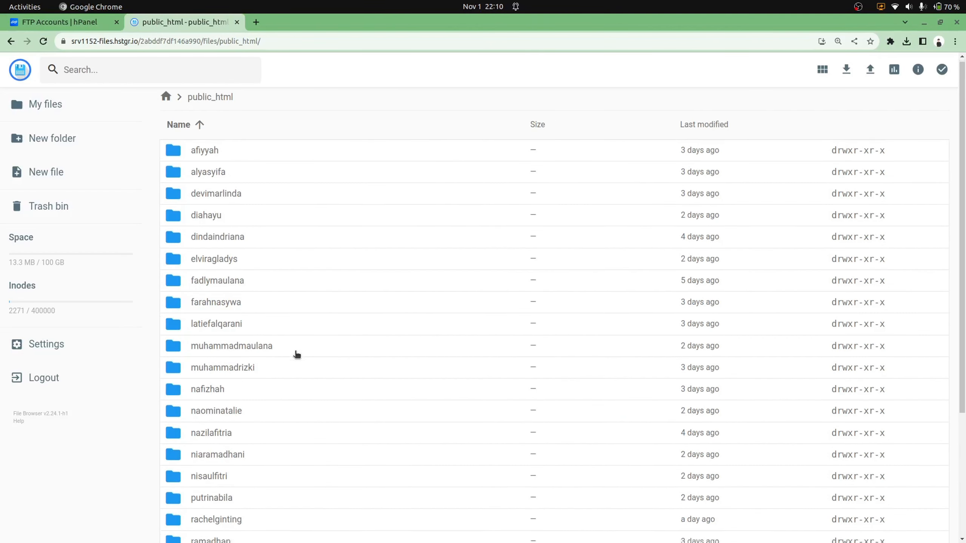
{"action": "scroll", "coordinate": [296, 356], "scroll_direction": "down", "scroll_amount": 5}
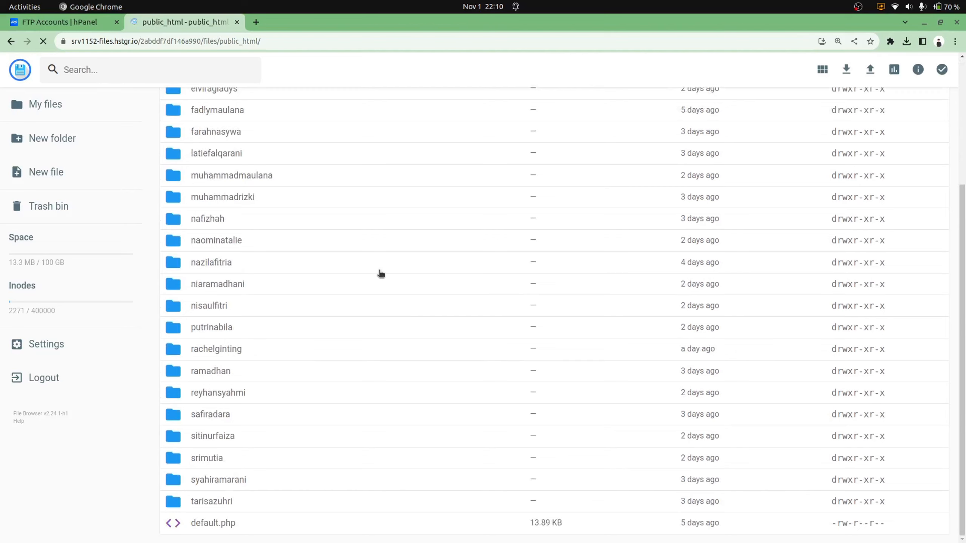
{"action": "key", "text": "F5"}
{"action": "scroll", "coordinate": [381, 273], "scroll_direction": "down", "scroll_amount": 3}
{"action": "scroll", "coordinate": [380, 273], "scroll_direction": "down", "scroll_amount": 2}
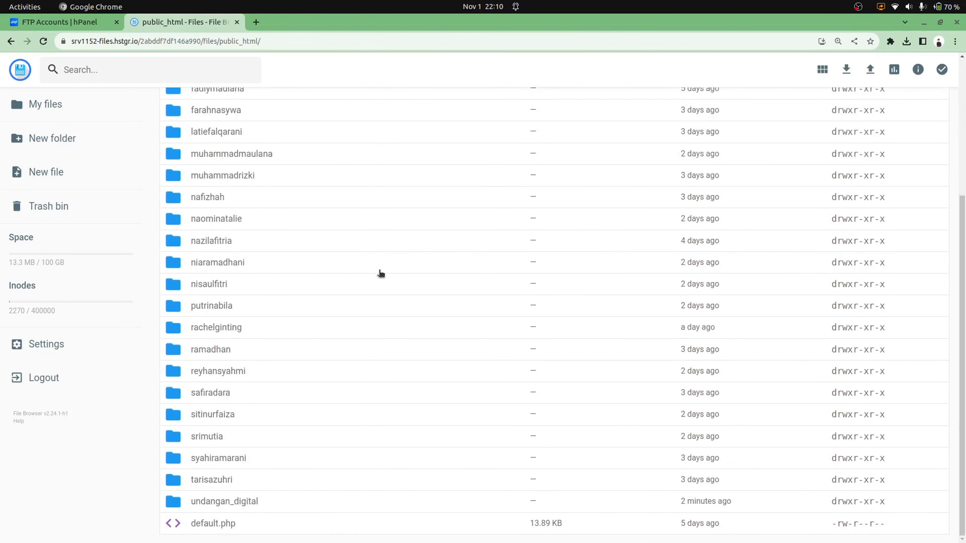
{"action": "double_click", "coordinate": [245, 501]}
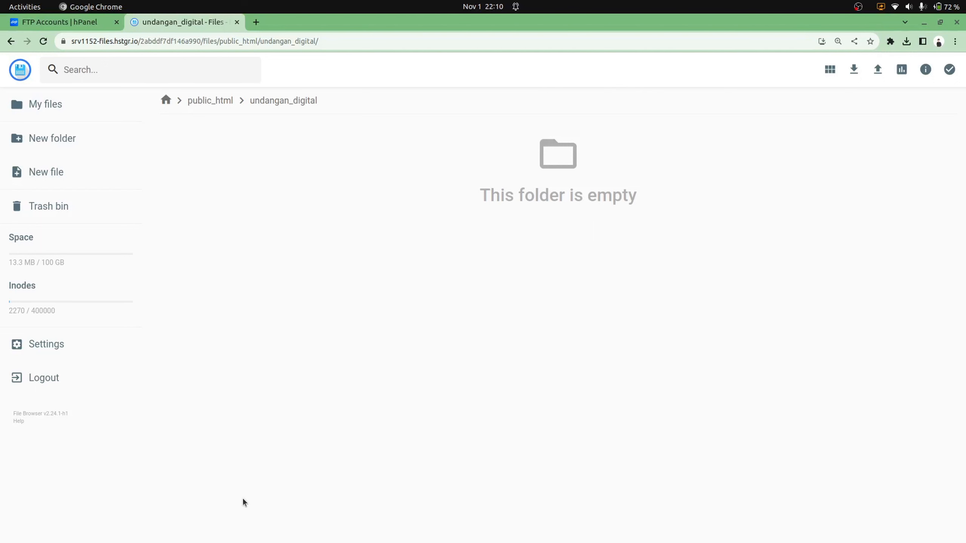
{"action": "key", "text": "alt+Tab"}
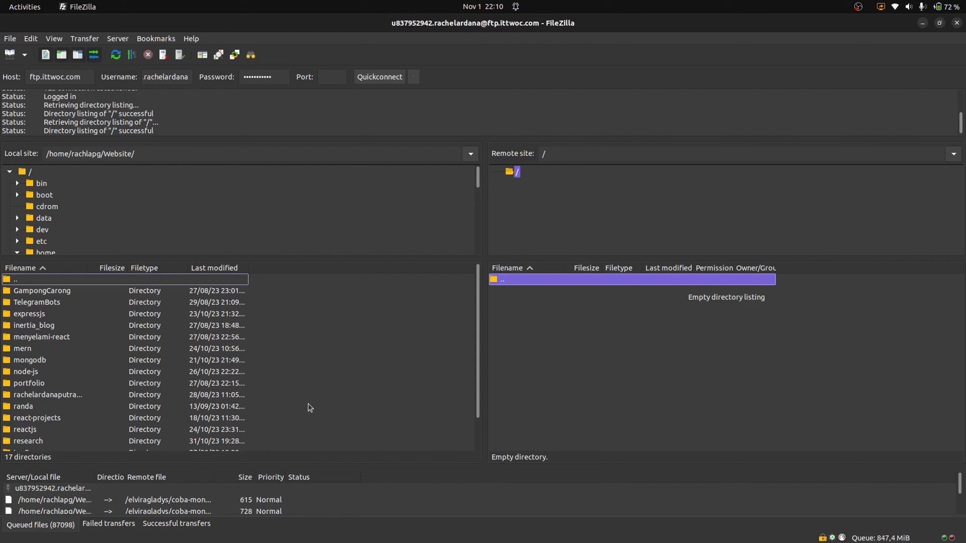
Open local undangan_digital, select public through tailwind.config.js, and upload them to the remote root
{"action": "scroll", "coordinate": [102, 399], "scroll_direction": "down", "scroll_amount": 2}
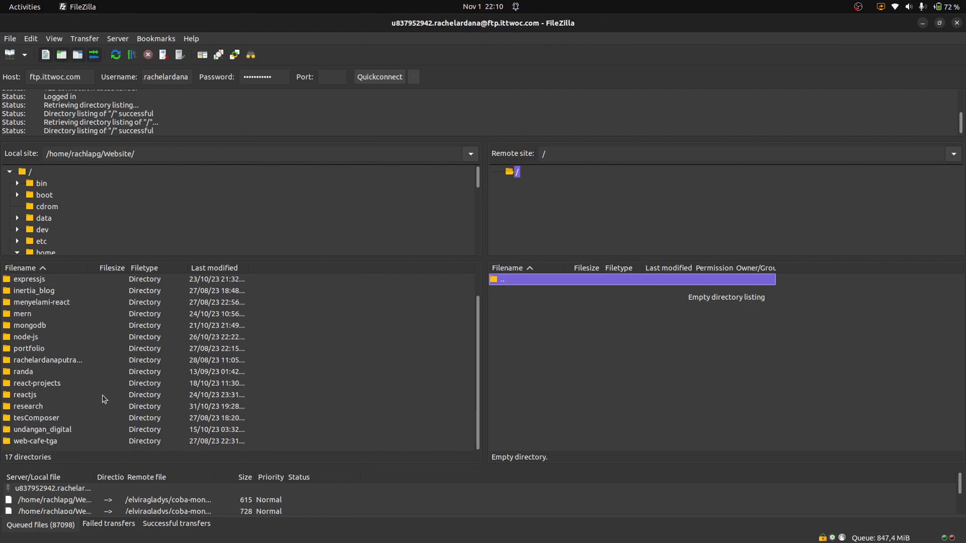
{"action": "double_click", "coordinate": [30, 432]}
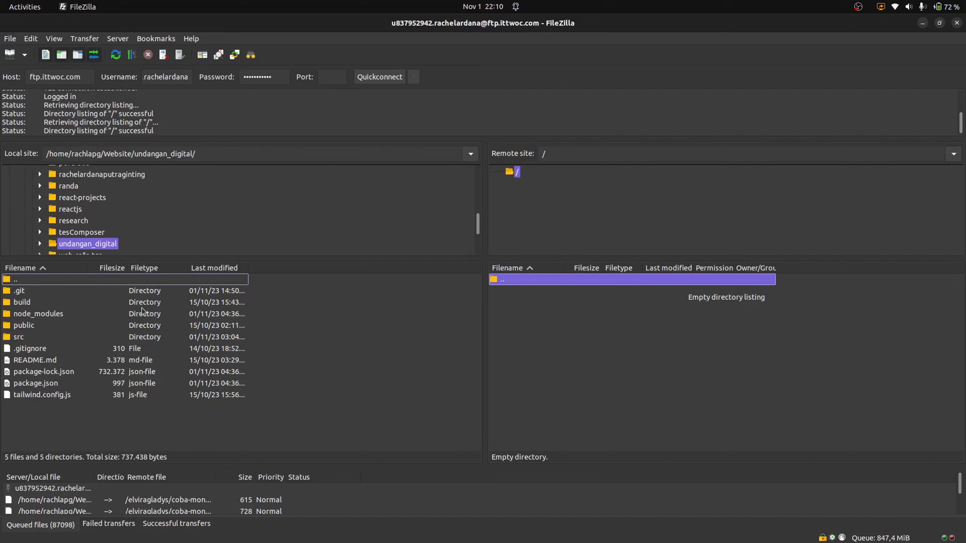
{"action": "left_click", "coordinate": [71, 326]}
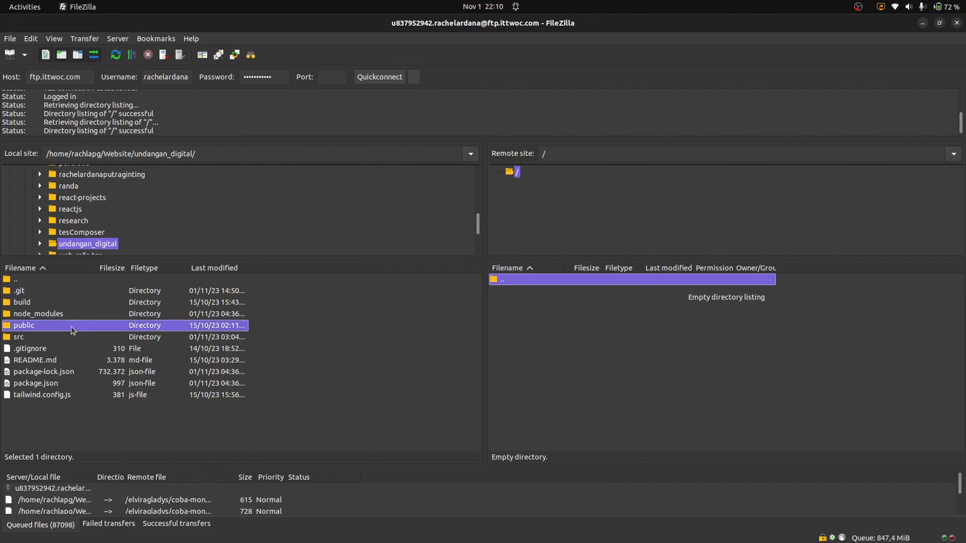
{"action": "left_click", "coordinate": [33, 340], "text": "ctrl"}
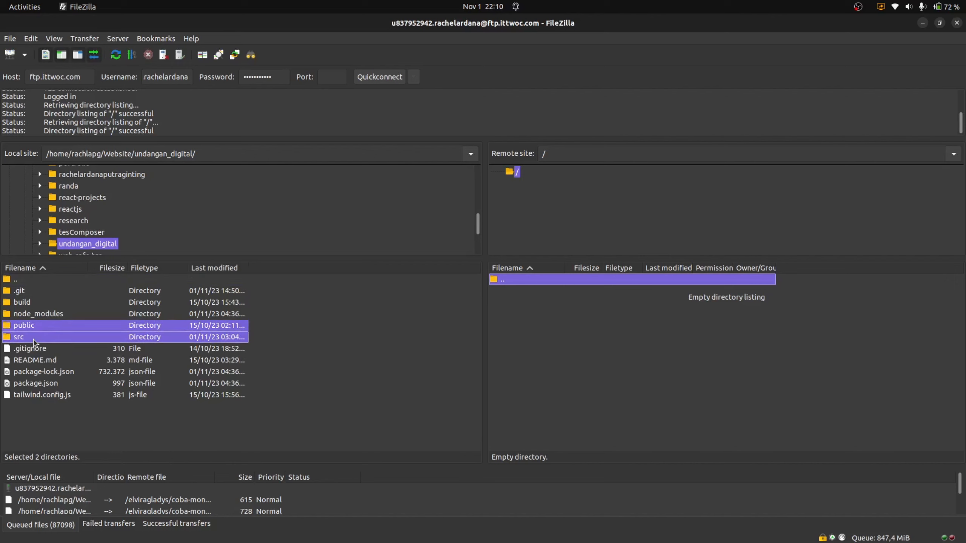
{"action": "left_click", "coordinate": [288, 338]}
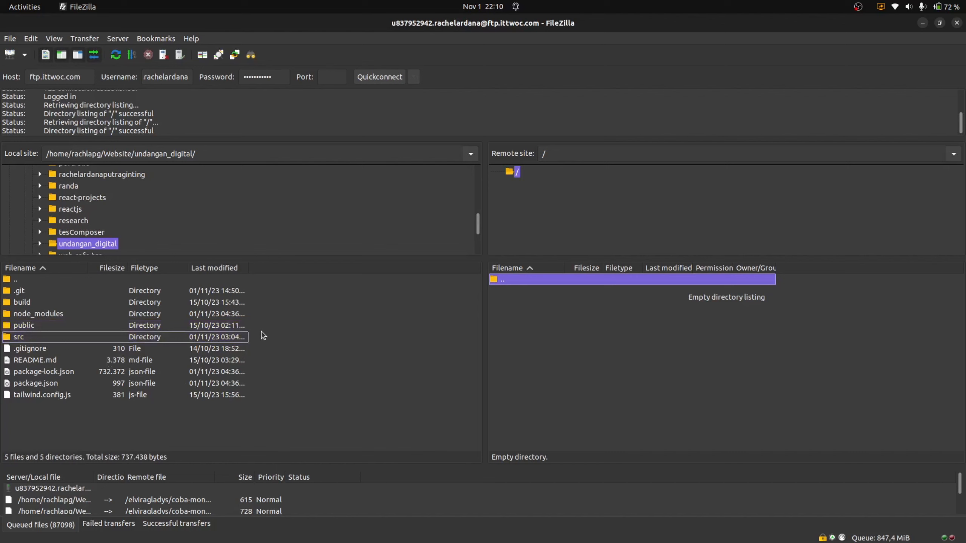
{"action": "left_click", "coordinate": [237, 326]}
{"action": "left_click", "coordinate": [162, 395], "text": "shift"}
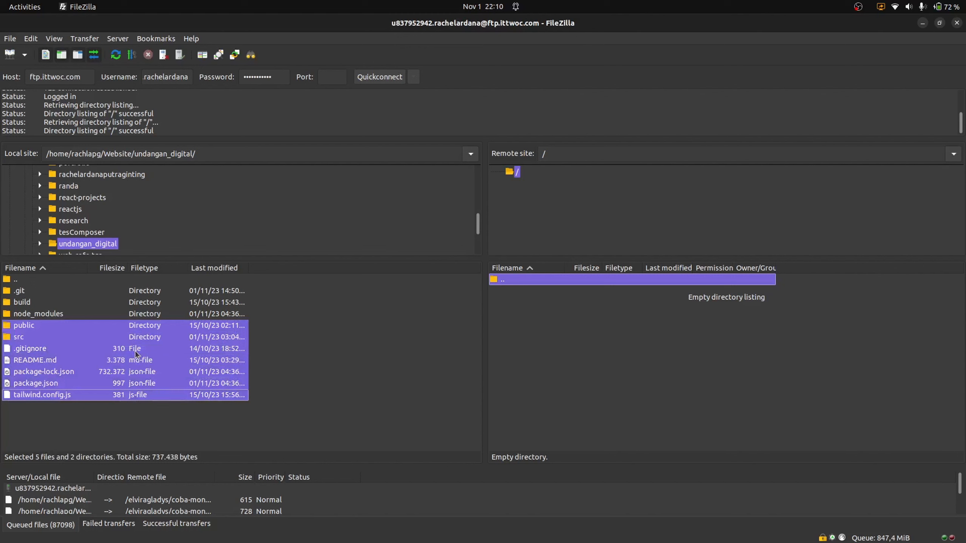
{"action": "left_click_drag", "start_coordinate": [76, 352], "coordinate": [661, 355]}
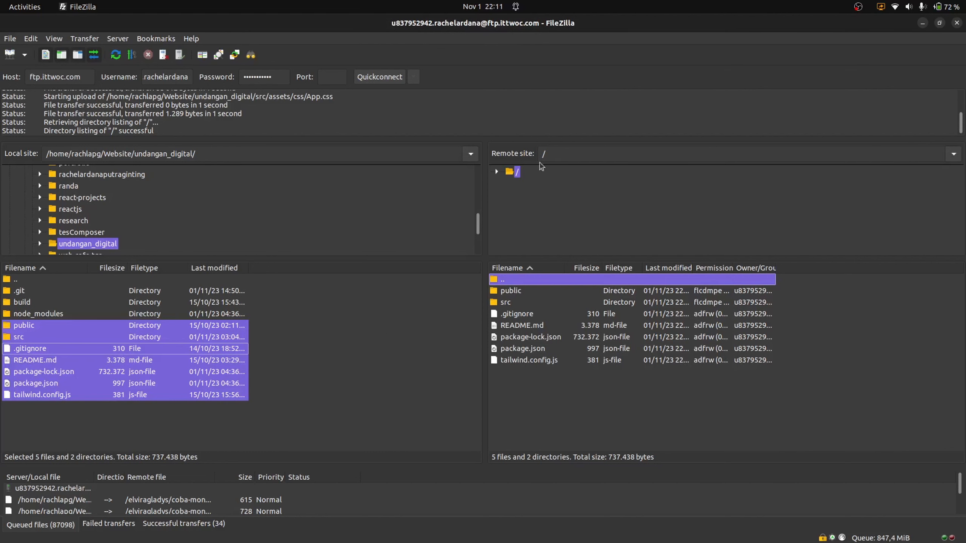
Reload undangan_digital in the hosting file manager and open public to compare it with FileZilla
{"action": "key", "text": "alt+Tab"}
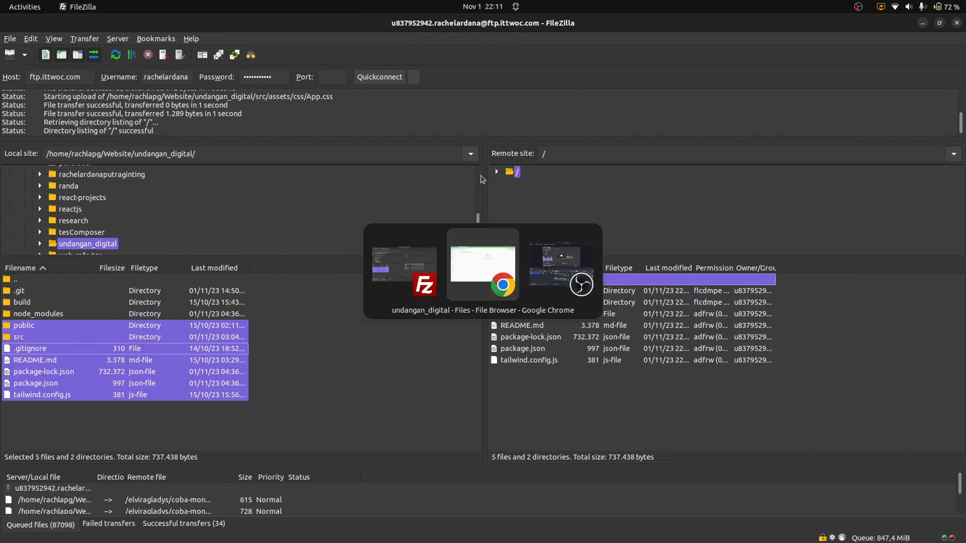
{"action": "left_click", "coordinate": [279, 100]}
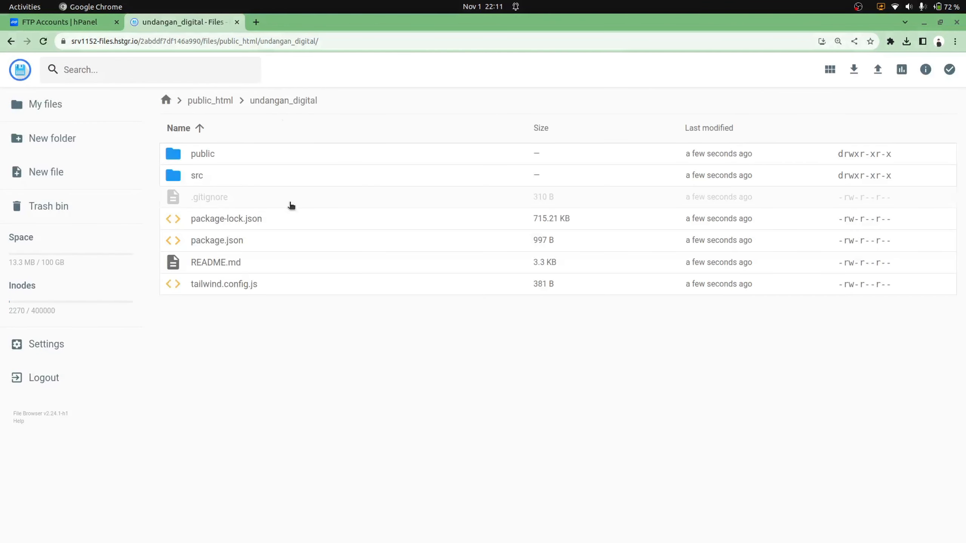
{"action": "key", "text": "alt+Tab"}
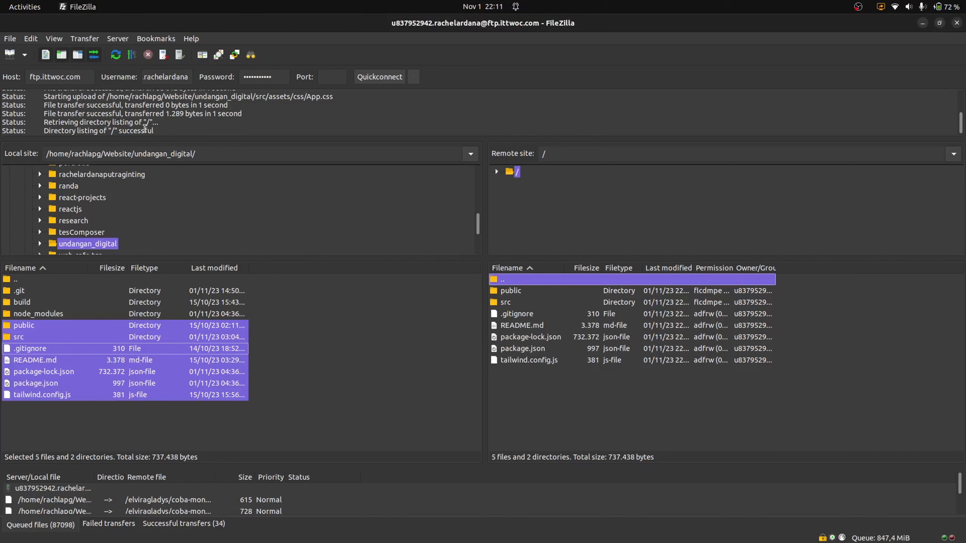
{"action": "key", "text": "alt+Tab"}
{"action": "key", "text": "alt+Tab"}
{"action": "double_click", "coordinate": [511, 291]}
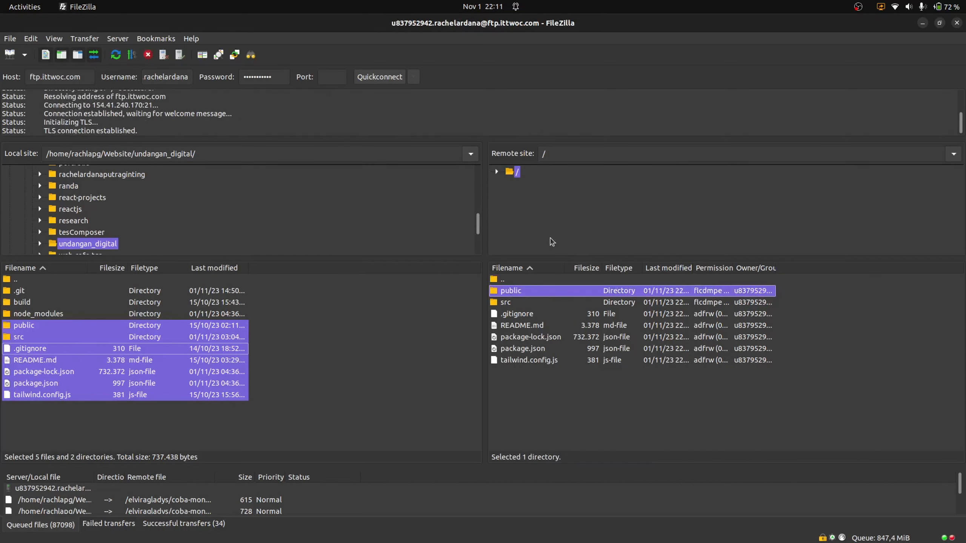
{"action": "key", "text": "alt+Tab"}
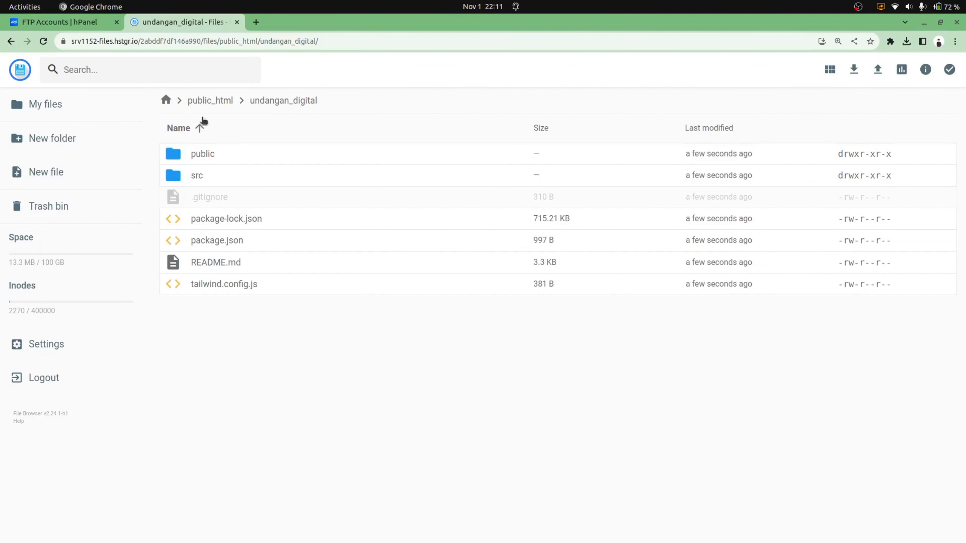
{"action": "double_click", "coordinate": [205, 155]}
{"action": "key", "text": "alt+Tab"}
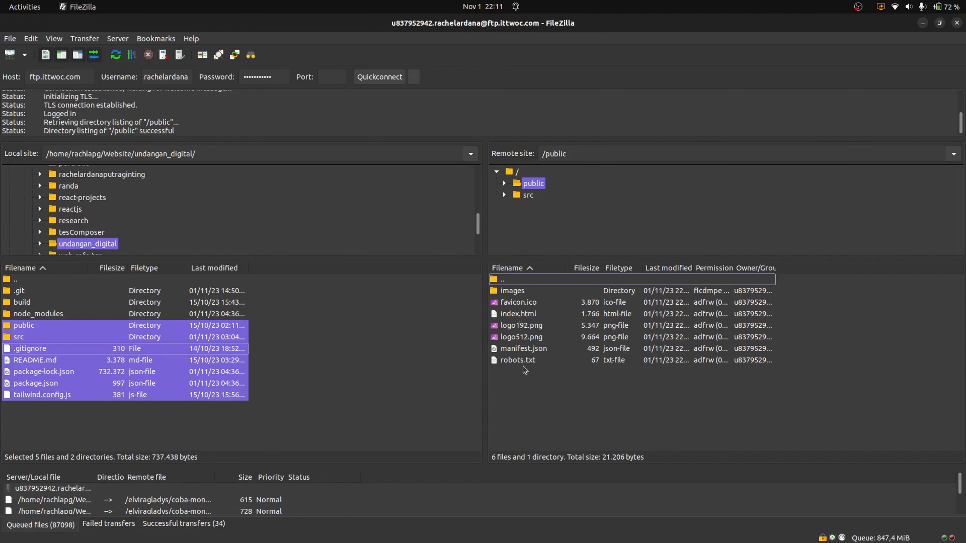
{"action": "key", "text": "alt+Tab"}
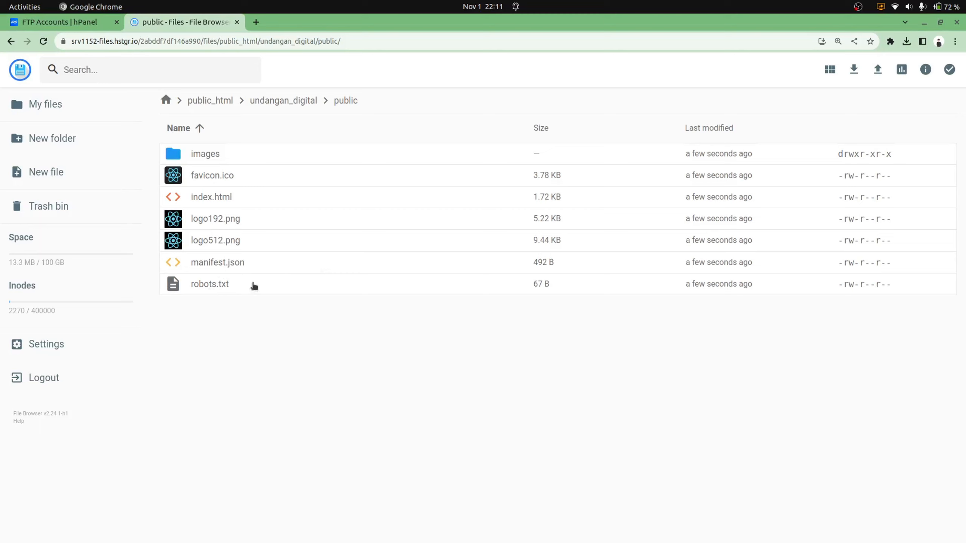
{"action": "key", "text": "alt+Tab"}
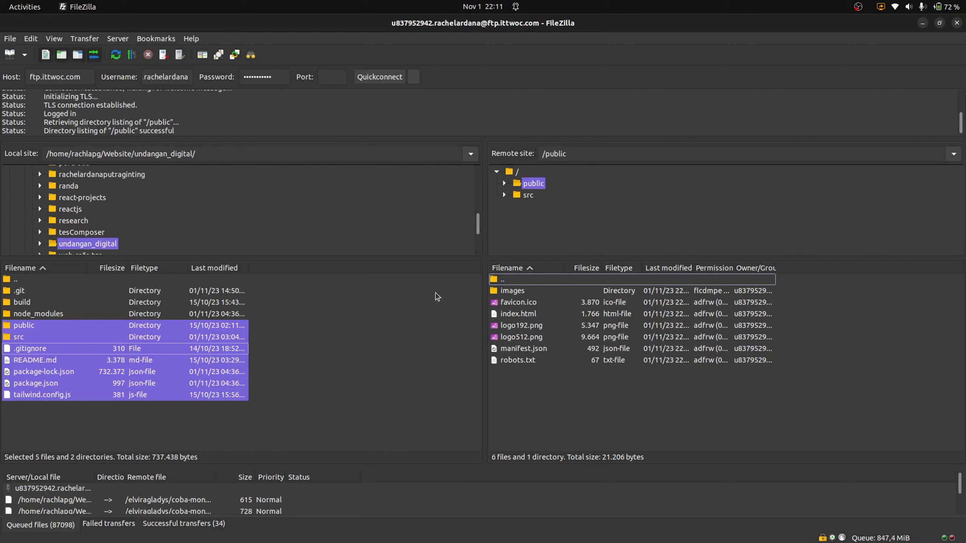
Go back up to public_html in the file manager and return to the FTP Accounts page
{"action": "scroll", "coordinate": [328, 223], "scroll_direction": "down", "scroll_amount": 2}
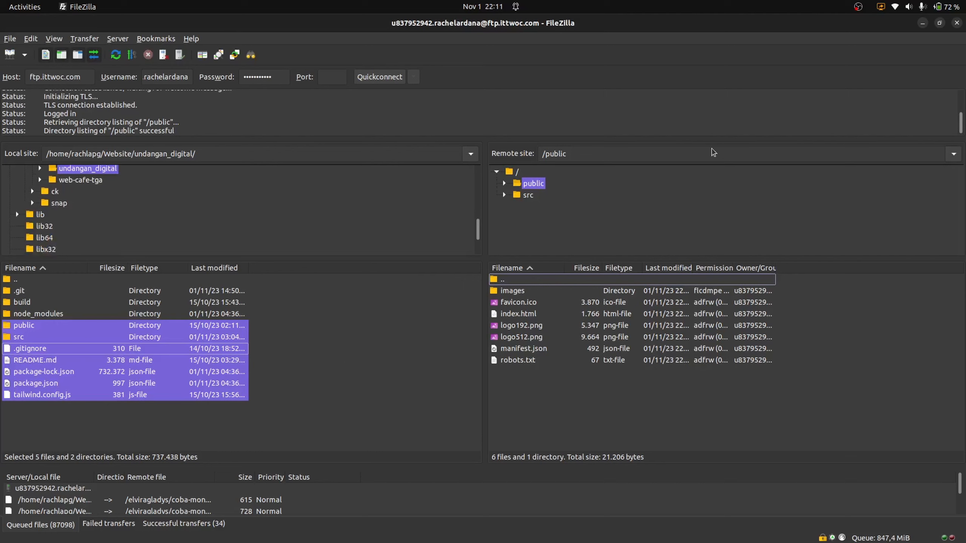
{"action": "key", "text": "alt+Tab"}
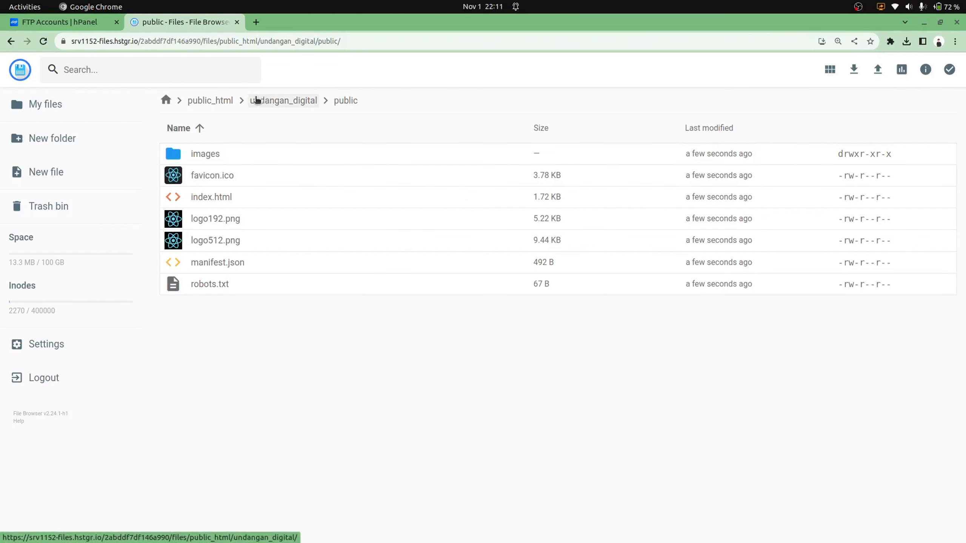
{"action": "left_click", "coordinate": [202, 100]}
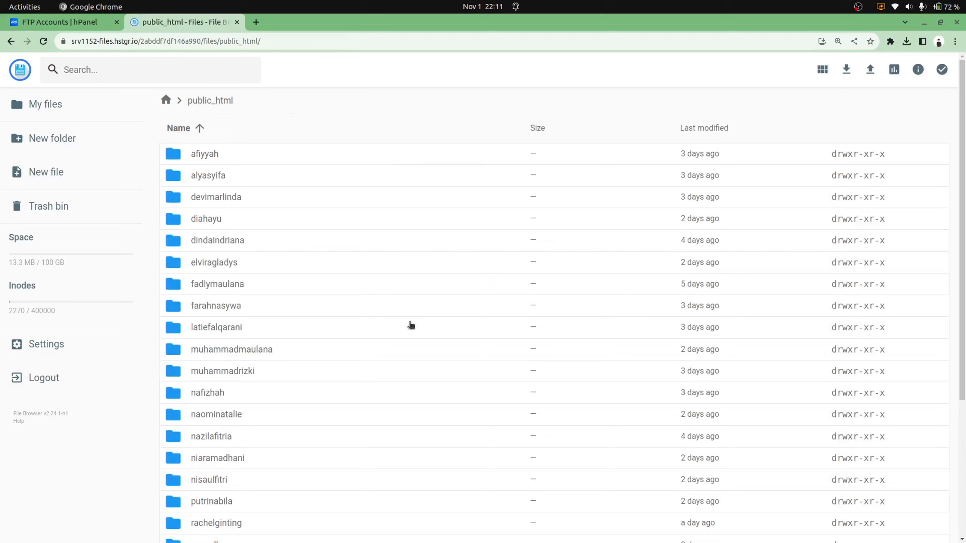
{"action": "left_click", "coordinate": [60, 21]}
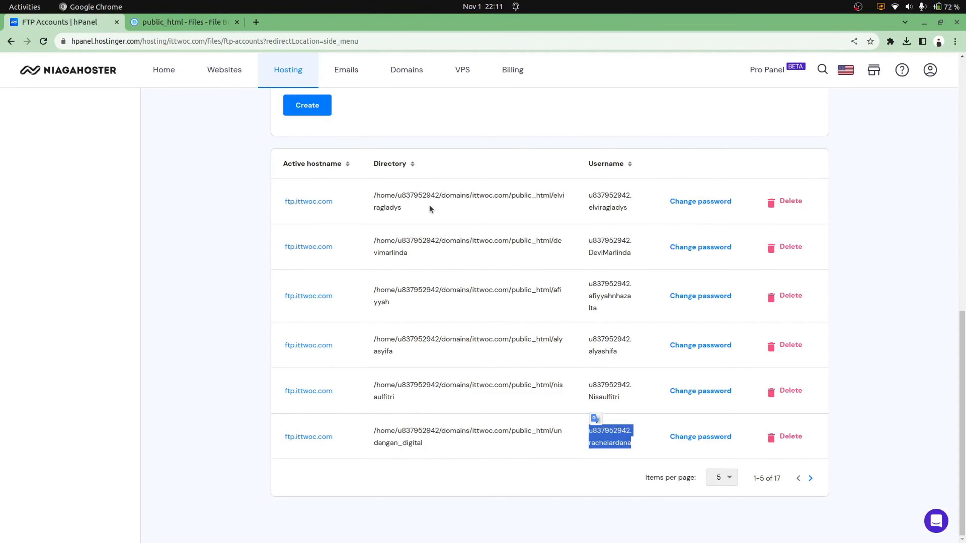
Expand Databases in the hPanel sidebar and open the Remote MySQL page
{"action": "scroll", "coordinate": [428, 205], "scroll_direction": "up", "scroll_amount": 10}
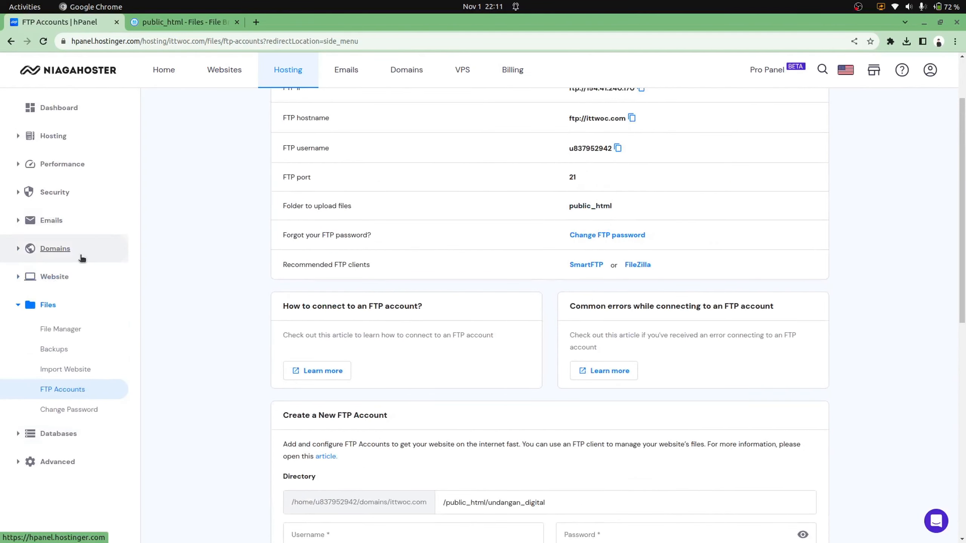
{"action": "left_click", "coordinate": [42, 433]}
{"action": "scroll", "coordinate": [43, 426], "scroll_direction": "down", "scroll_amount": 5}
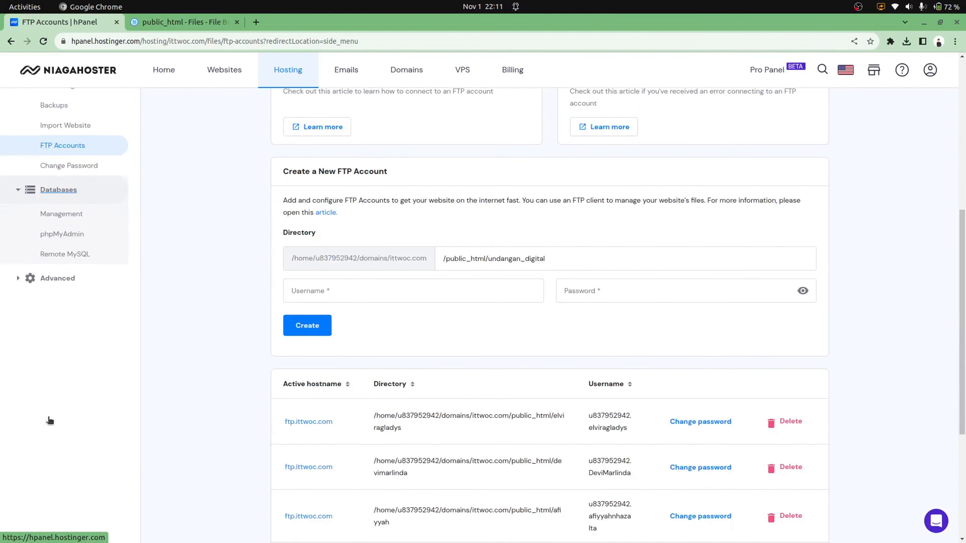
{"action": "left_click", "coordinate": [66, 255]}
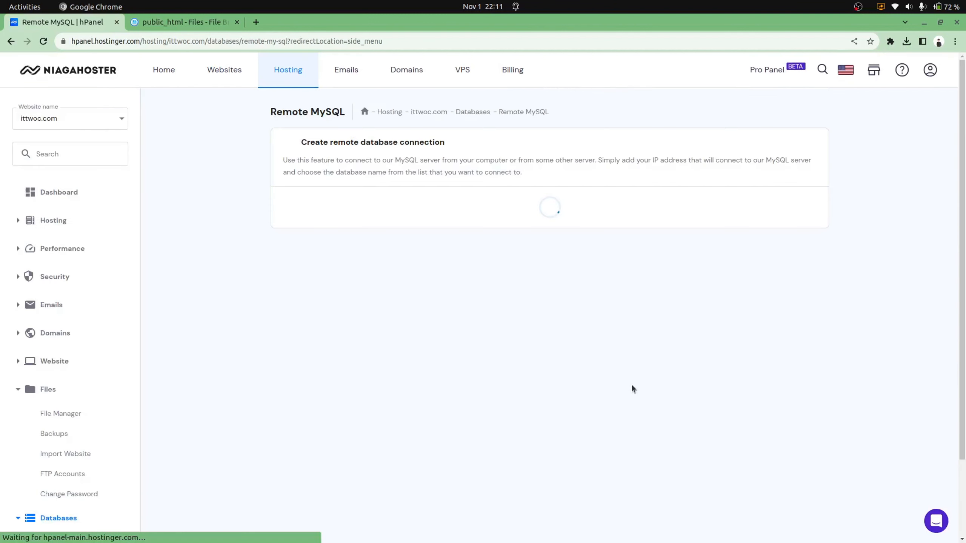
Look through the Remote MySQL Database dropdown options without selecting one
{"action": "scroll", "coordinate": [516, 464], "scroll_direction": "down", "scroll_amount": 3}
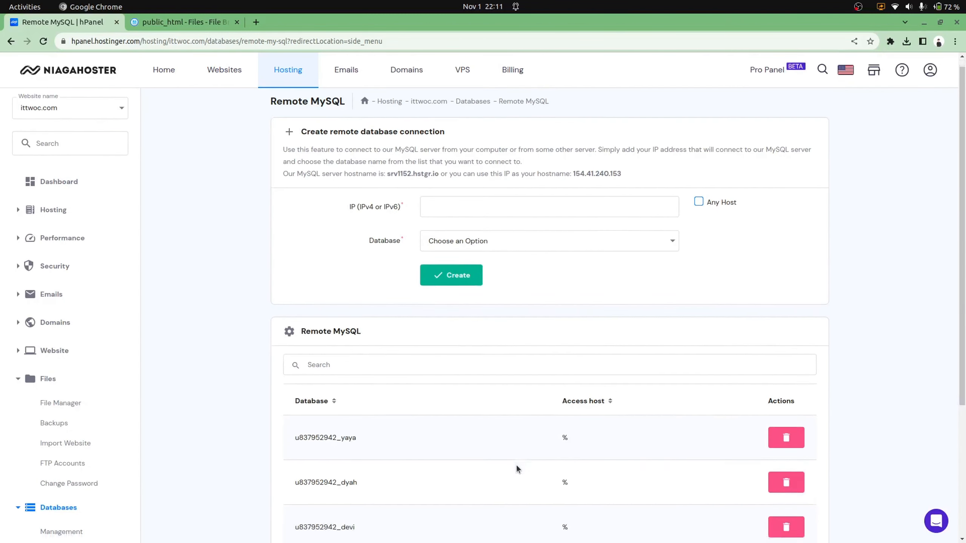
{"action": "scroll", "coordinate": [516, 465], "scroll_direction": "up", "scroll_amount": 2}
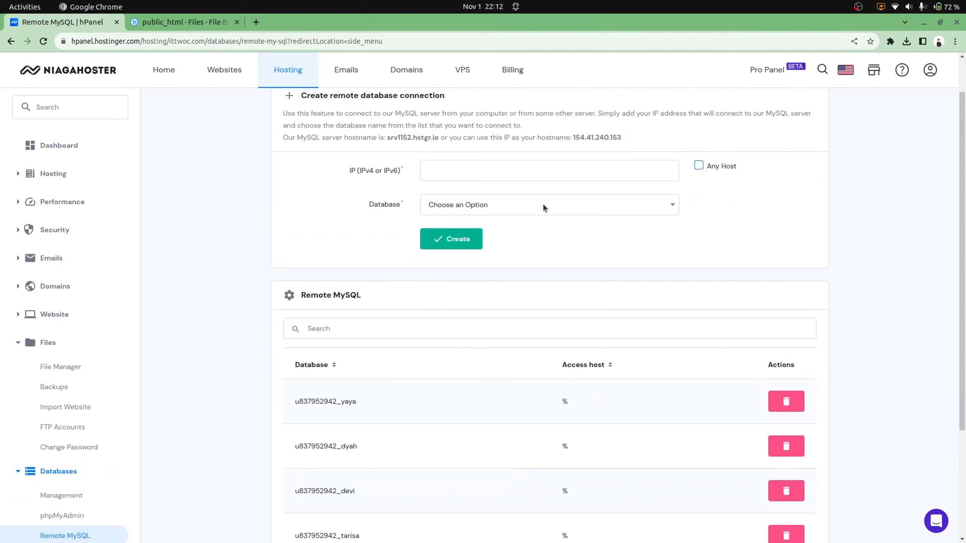
{"action": "left_click", "coordinate": [544, 206]}
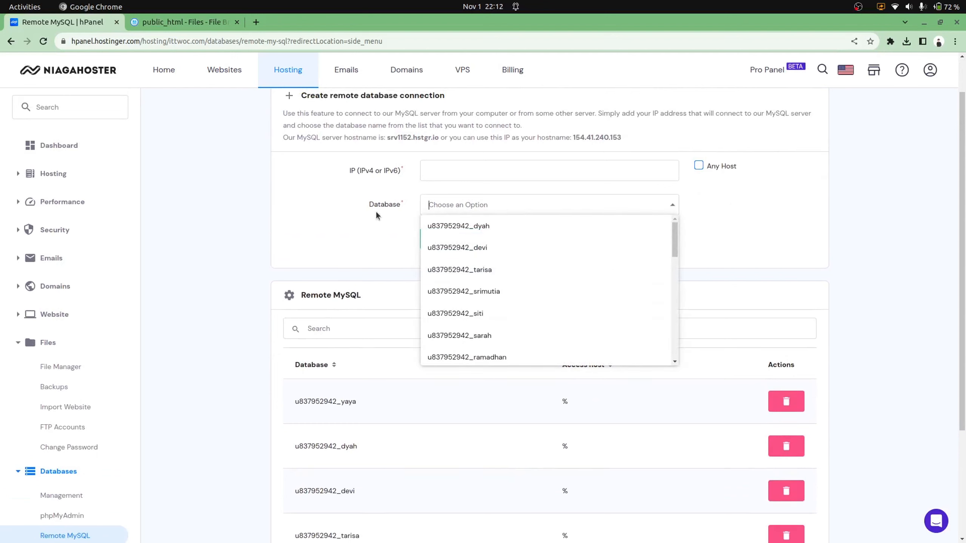
{"action": "left_click", "coordinate": [376, 226]}
{"action": "left_click", "coordinate": [566, 213]}
{"action": "left_click", "coordinate": [731, 214]}
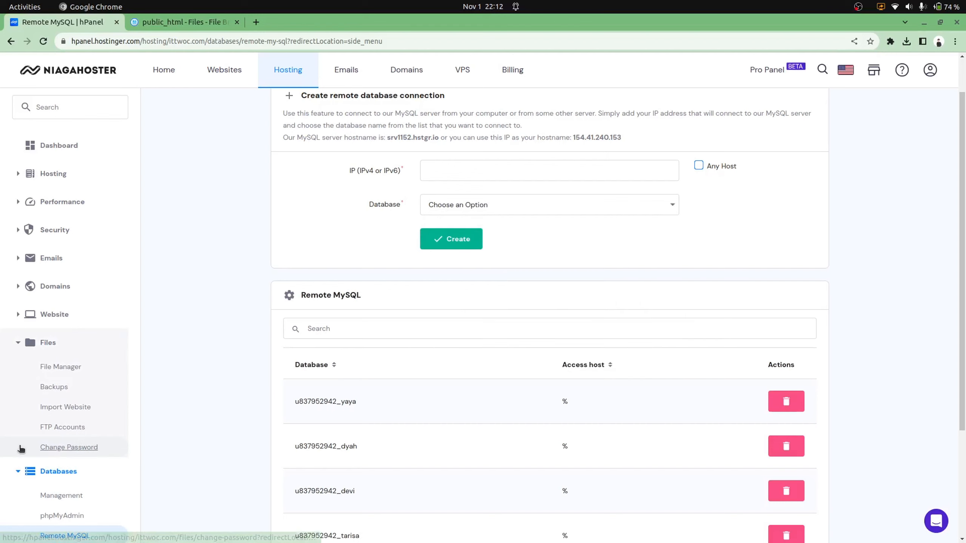
Open the MySQL database management page, briefly search the database list, then clear the search
{"action": "left_click", "coordinate": [71, 498]}
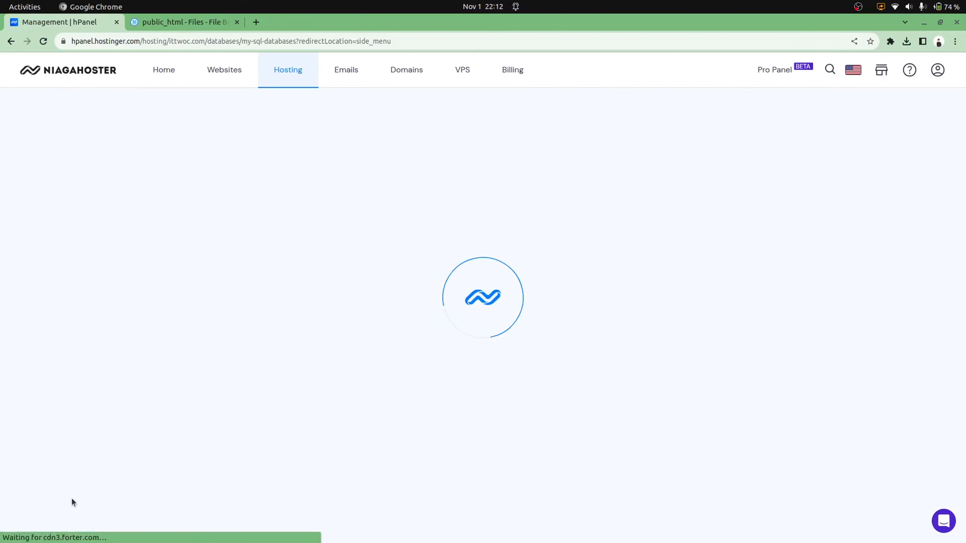
{"action": "scroll", "coordinate": [502, 371], "scroll_direction": "down", "scroll_amount": 4}
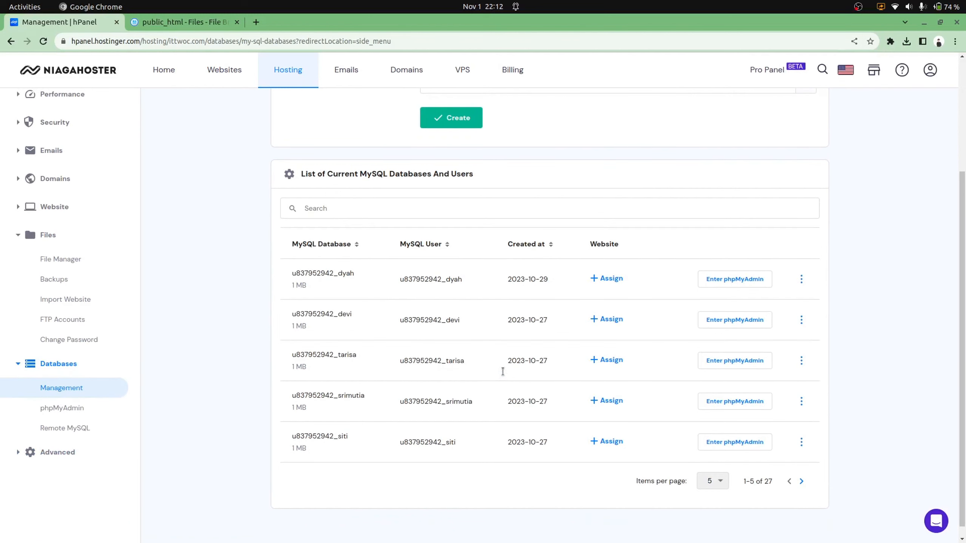
{"action": "left_click", "coordinate": [355, 210]}
{"action": "type", "text": "wulan"}
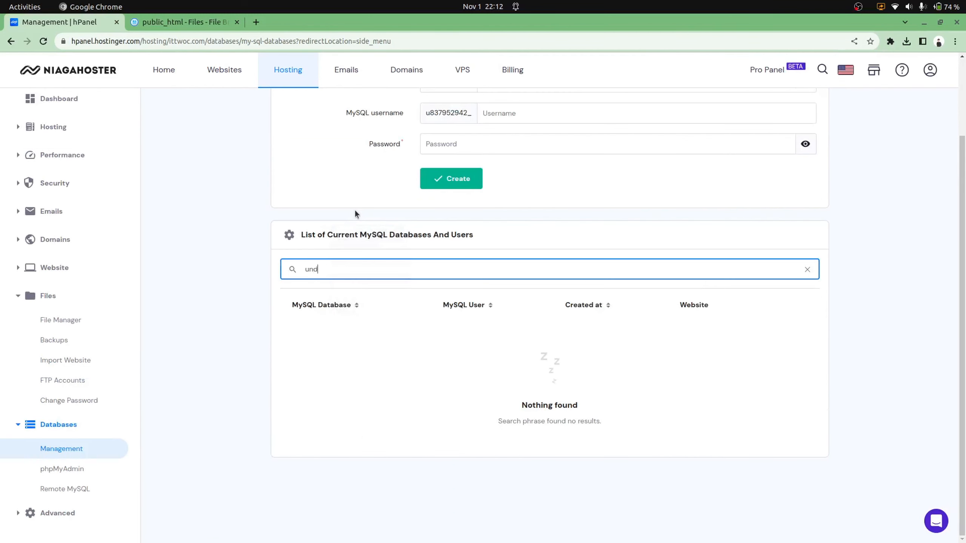
{"action": "key", "text": "ctrl+a"}
{"action": "key", "text": "BackSpace"}
{"action": "scroll", "coordinate": [572, 187], "scroll_direction": "up", "scroll_amount": 4}
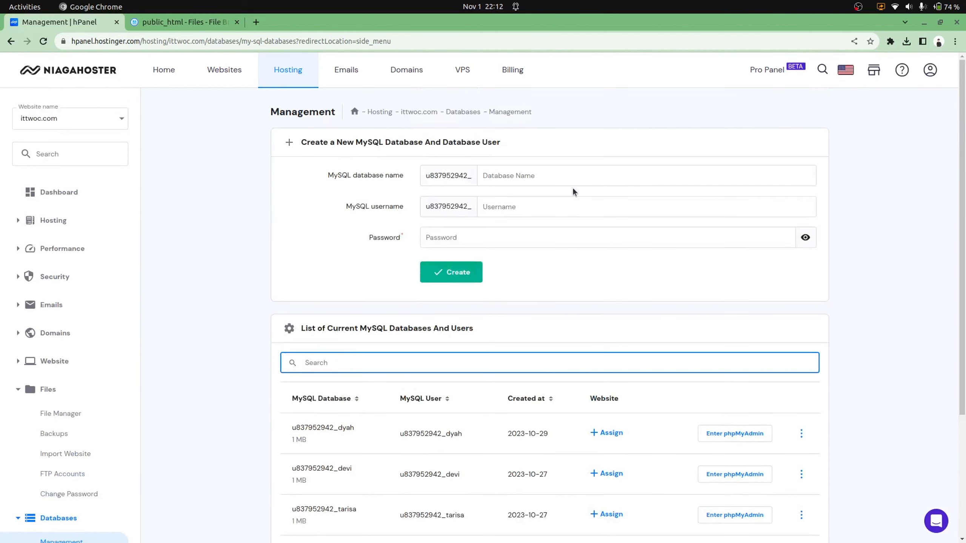
Enter database name undangan and a database username, and start typing a password
{"action": "left_click", "coordinate": [512, 180]}
{"action": "type", "text": "undangan"}
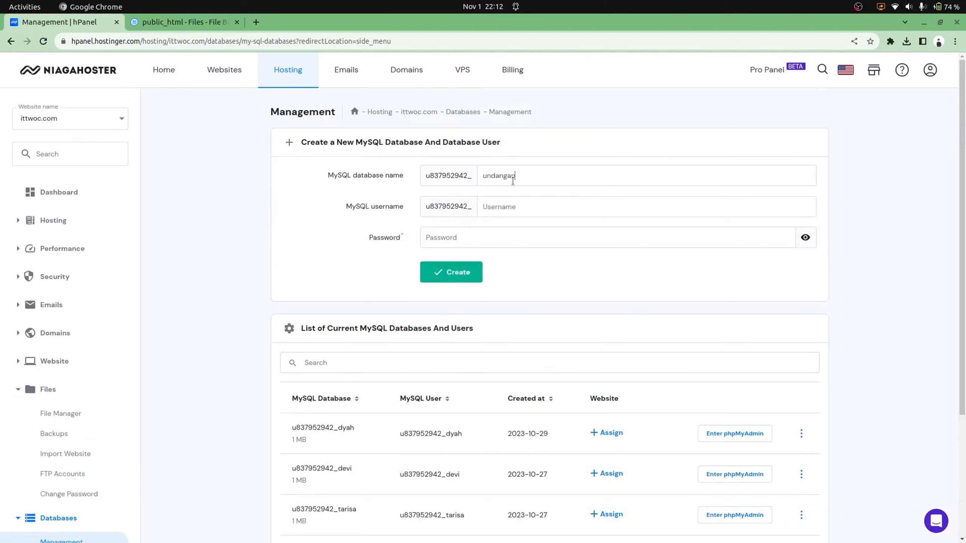
{"action": "key", "text": "Tab"}
{"action": "left_click", "coordinate": [474, 240]}
{"action": "type", "text": "r"}
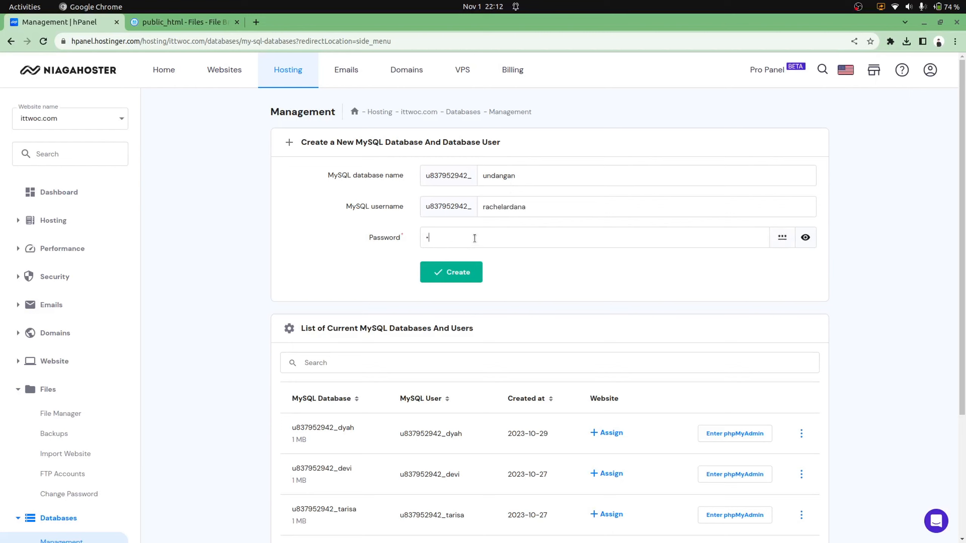
{"action": "key", "text": "BackSpace"}
{"action": "type", "text": "ra"}
Generate a random strong password, select it for copying, and create the database
{"action": "left_click", "coordinate": [807, 239]}
{"action": "left_click", "coordinate": [782, 239]}
{"action": "left_click_drag", "start_coordinate": [493, 243], "coordinate": [414, 244]}
{"action": "key", "text": "ctrl+c"}
{"action": "left_click", "coordinate": [464, 269]}
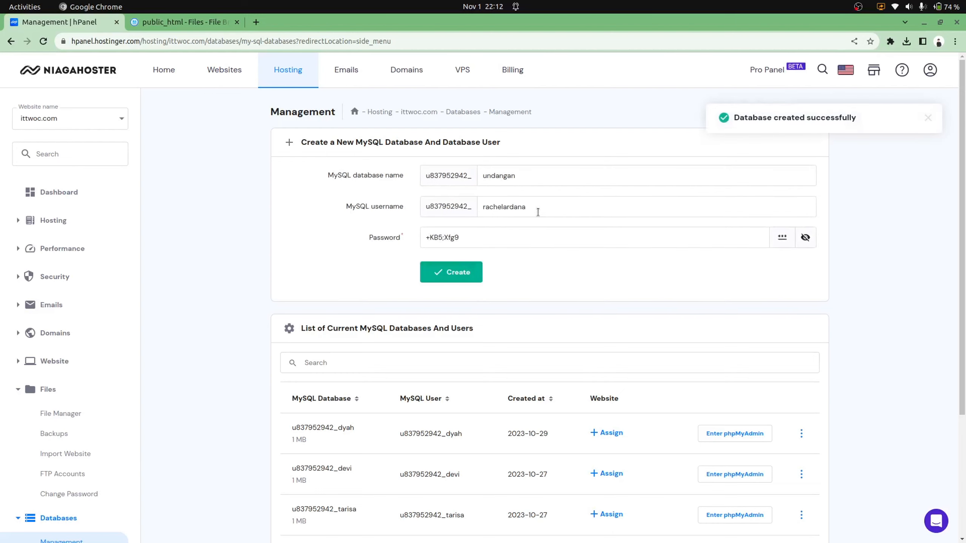
{"action": "scroll", "coordinate": [538, 213], "scroll_direction": "down", "scroll_amount": 5}
{"action": "scroll", "coordinate": [538, 212], "scroll_direction": "up", "scroll_amount": 5}
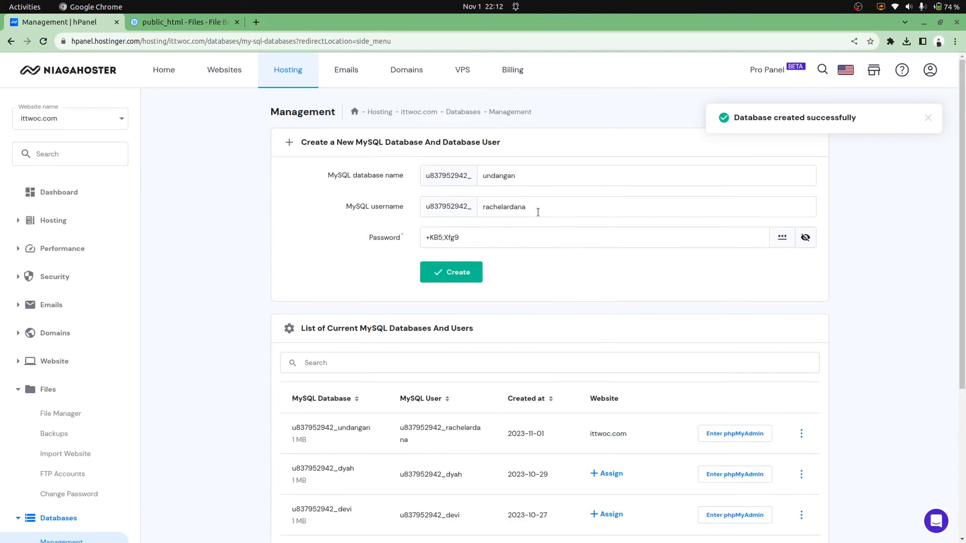
Paste the generated database password into a new browser tab to keep it
{"action": "left_click", "coordinate": [255, 22]}
{"action": "key", "text": "ctrl+v"}
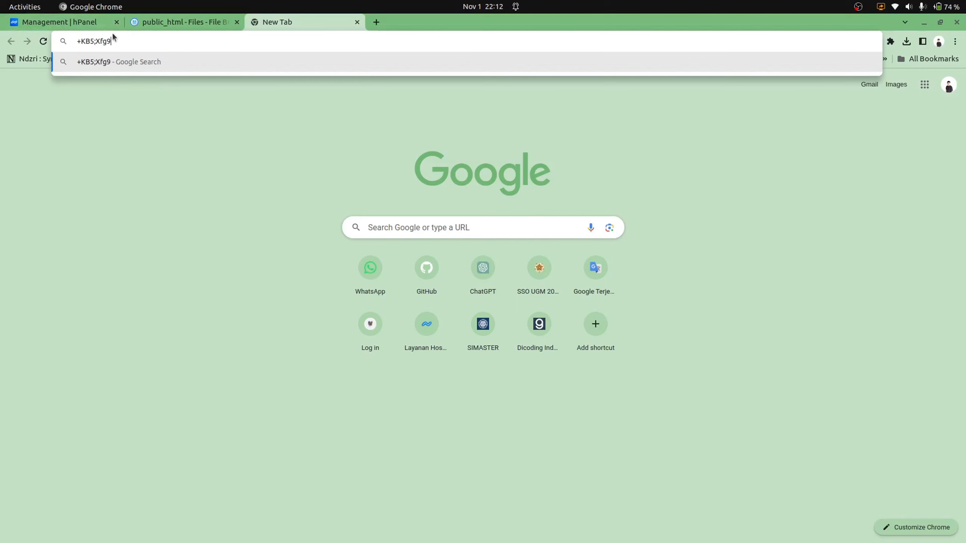
{"action": "left_click", "coordinate": [191, 22]}
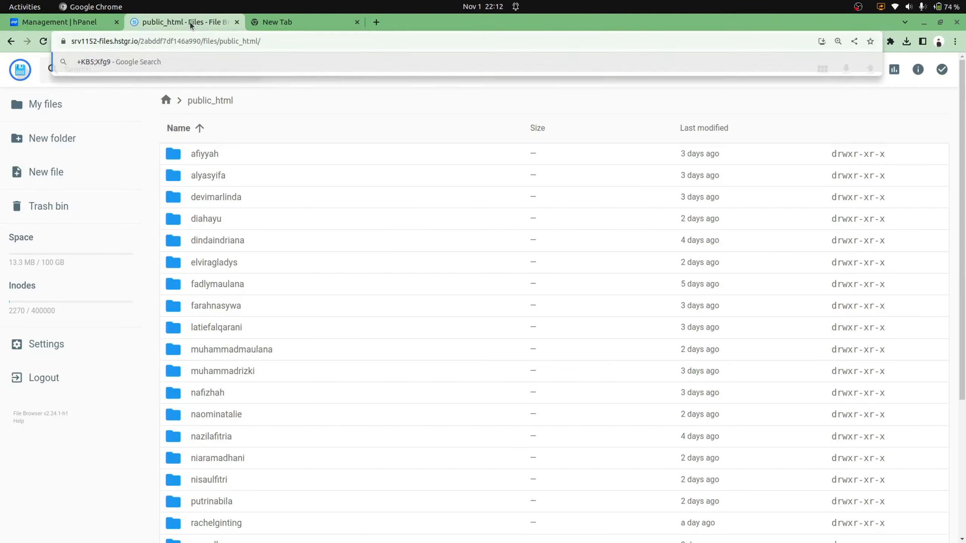
{"action": "left_click", "coordinate": [309, 27]}
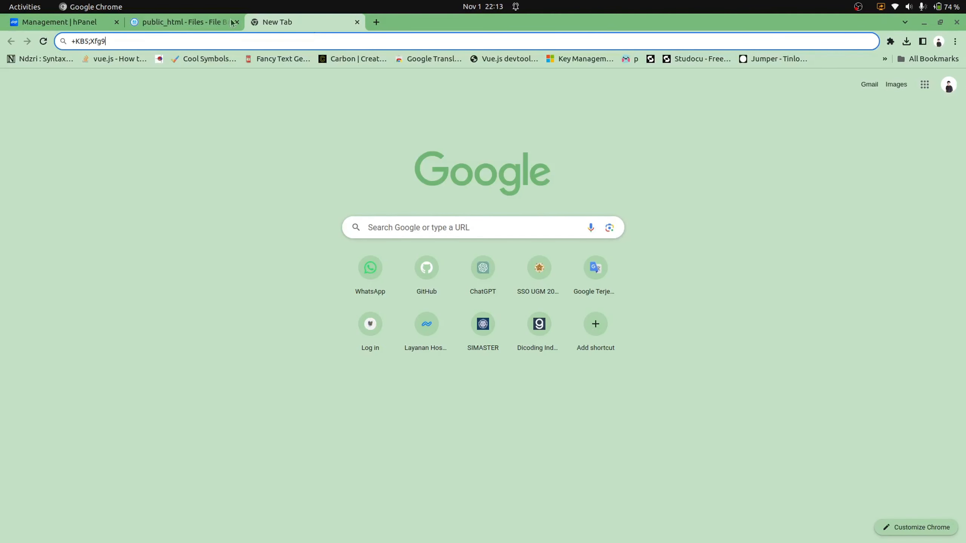
Search the database list for the new user and 'unda', then clear it to show all databases
{"action": "left_click", "coordinate": [80, 24]}
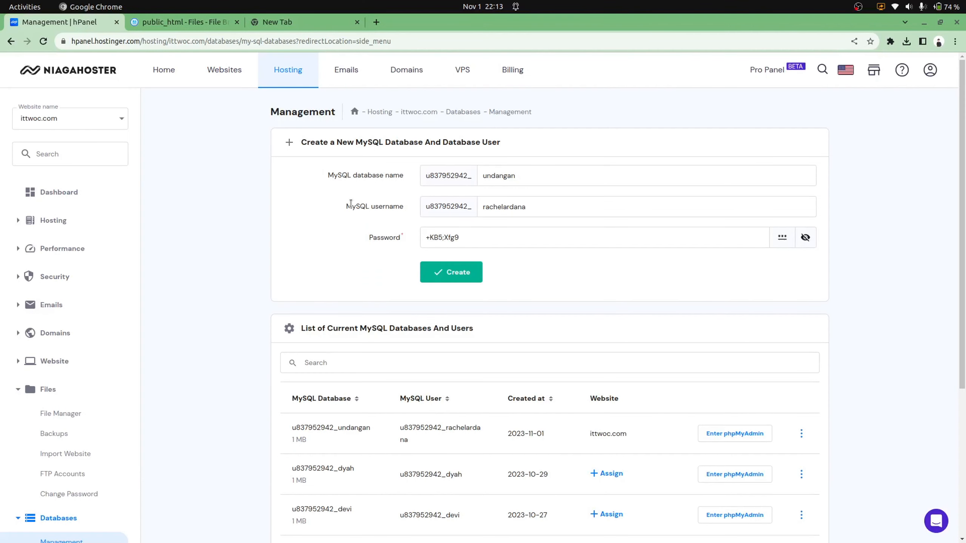
{"action": "left_click", "coordinate": [415, 362]}
{"action": "type", "text": "rach"}
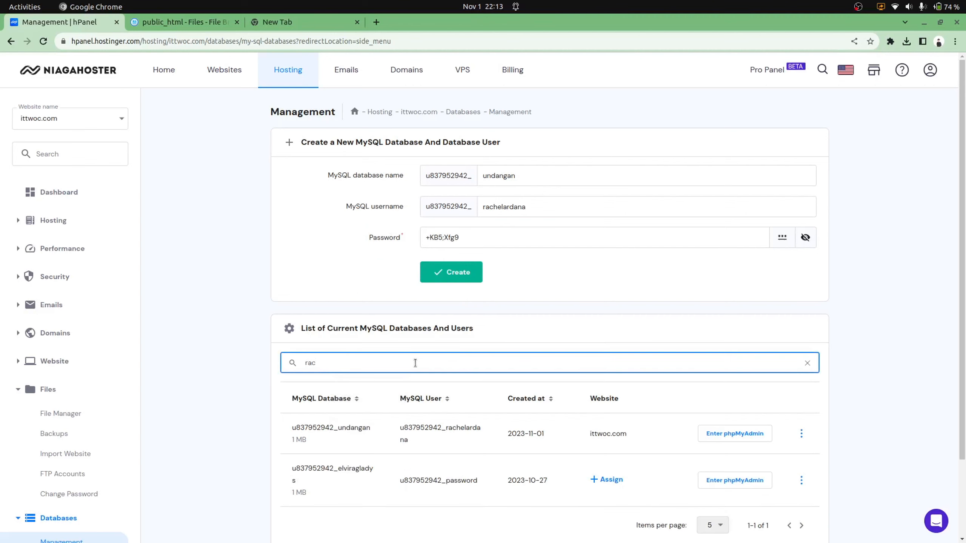
{"action": "key", "text": "BackSpace"}
{"action": "key", "text": "BackSpace"}
{"action": "key", "text": "BackSpace"}
{"action": "type", "text": "unda"}
{"action": "key", "text": "BackSpace"}
{"action": "key", "text": "BackSpace"}
{"action": "key", "text": "BackSpace"}
{"action": "key", "text": "BackSpace"}
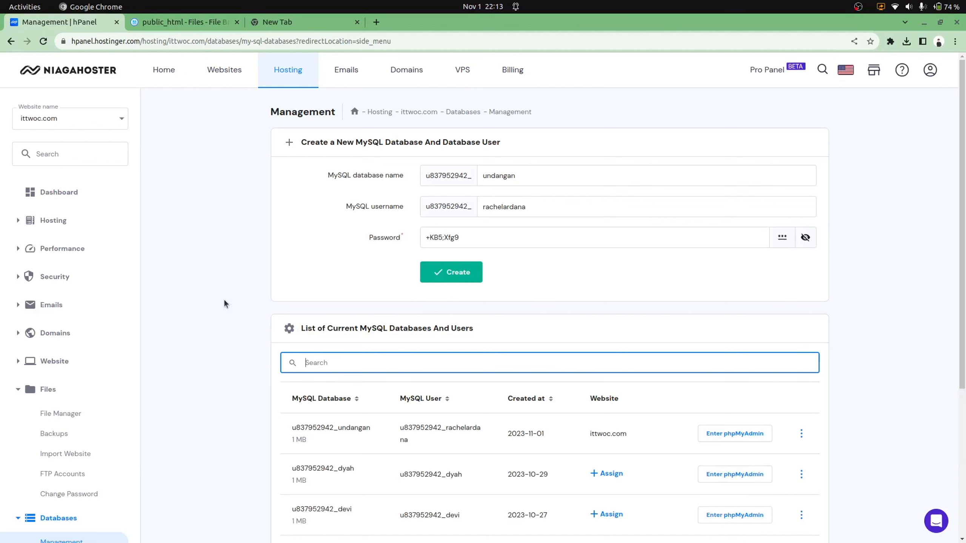
{"action": "scroll", "coordinate": [70, 479], "scroll_direction": "down", "scroll_amount": 5}
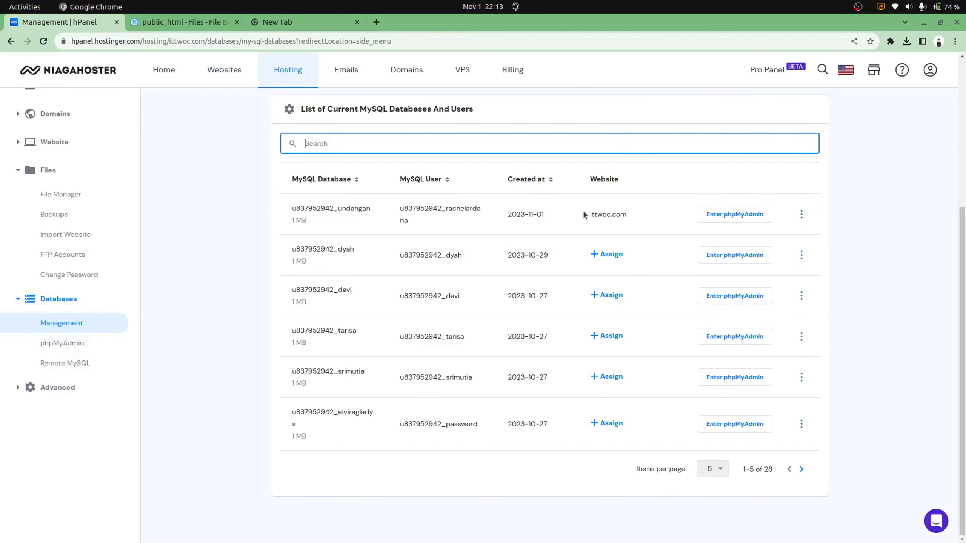
{"action": "left_click", "coordinate": [726, 216]}
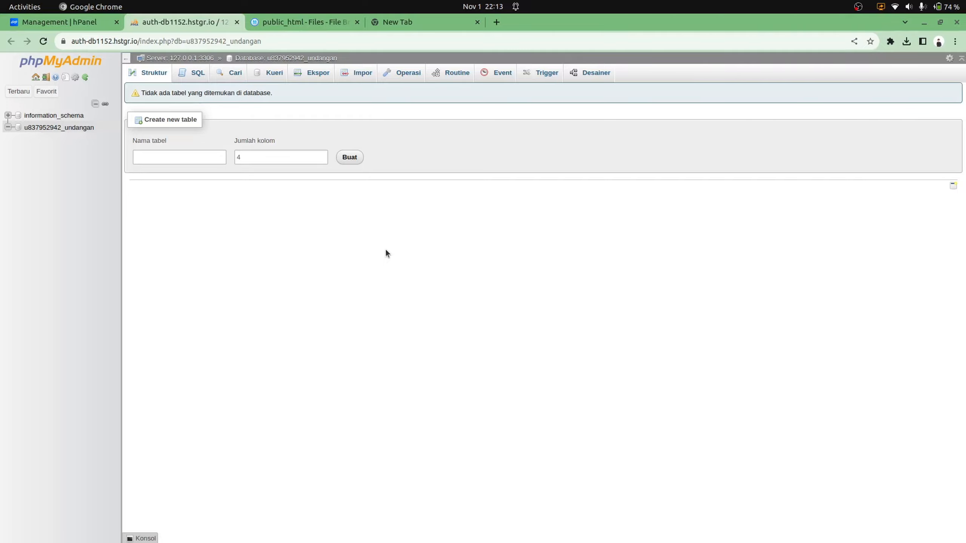
Close the open project in VS Code and maximize the empty window
{"action": "key", "text": "super"}
{"action": "type", "text": "code"}
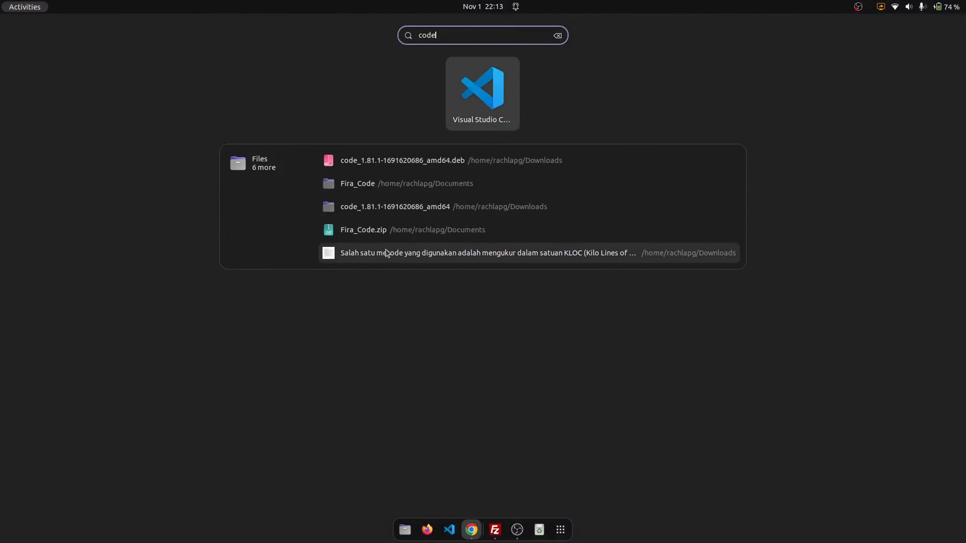
{"action": "key", "text": "super"}
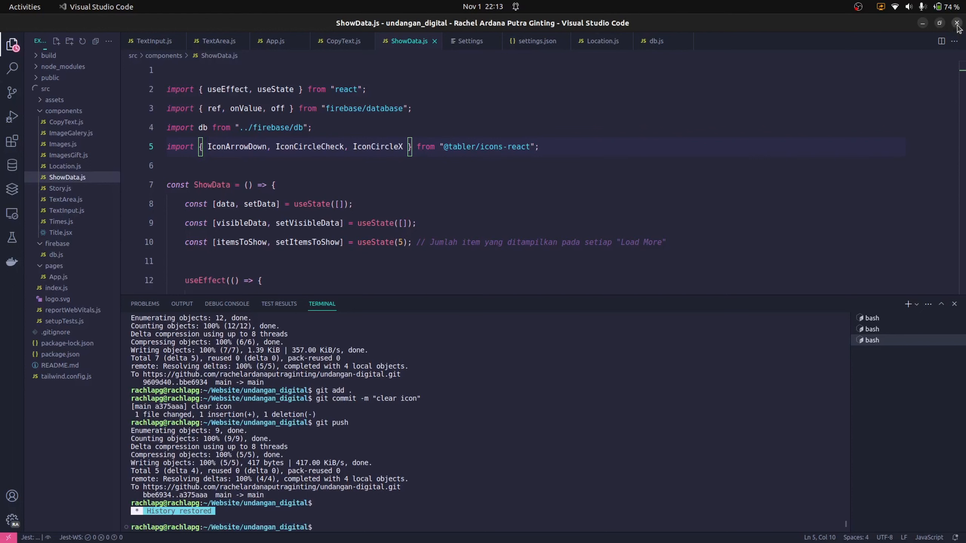
{"action": "left_click", "coordinate": [957, 24]}
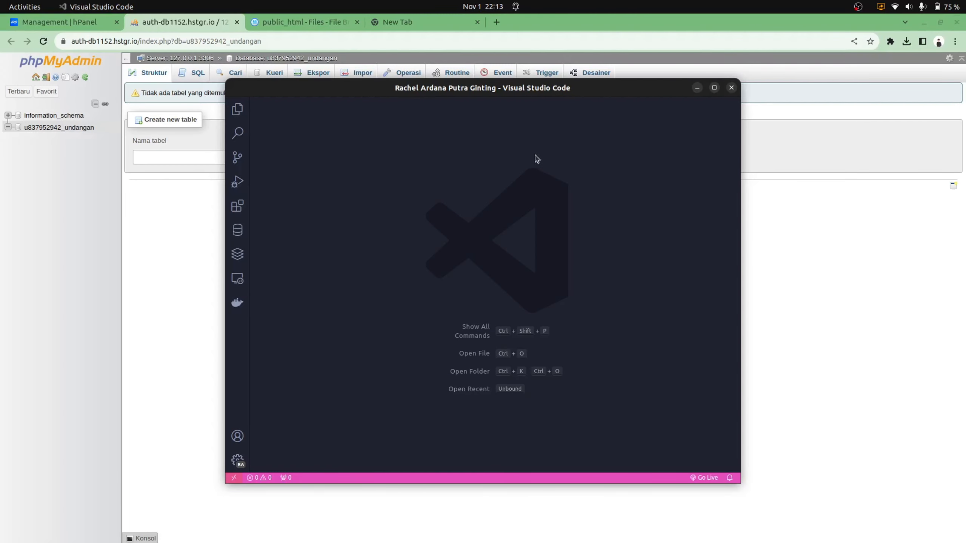
{"action": "left_click", "coordinate": [713, 92]}
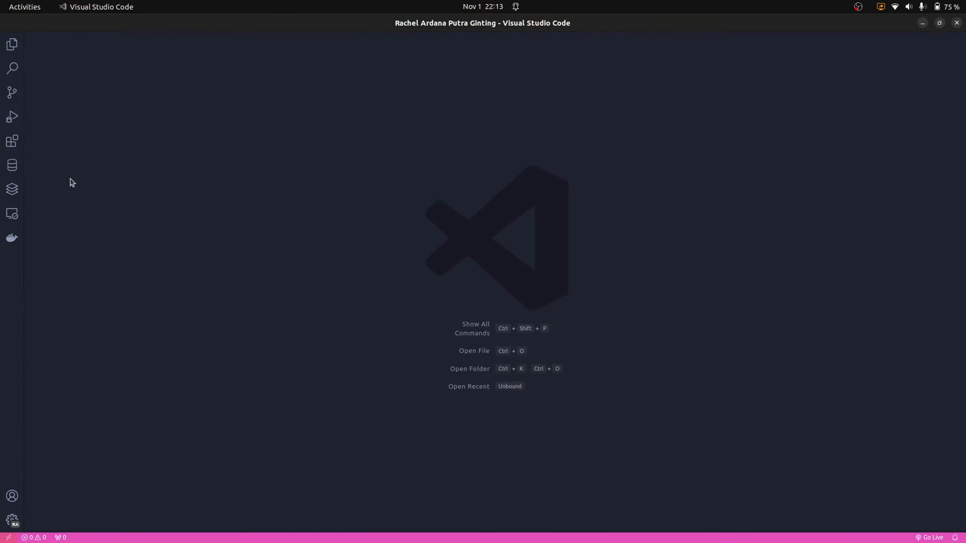
Search Extensions for mysql, open the MySQL Database Client details, then show the Database connections panel
{"action": "left_click", "coordinate": [17, 165]}
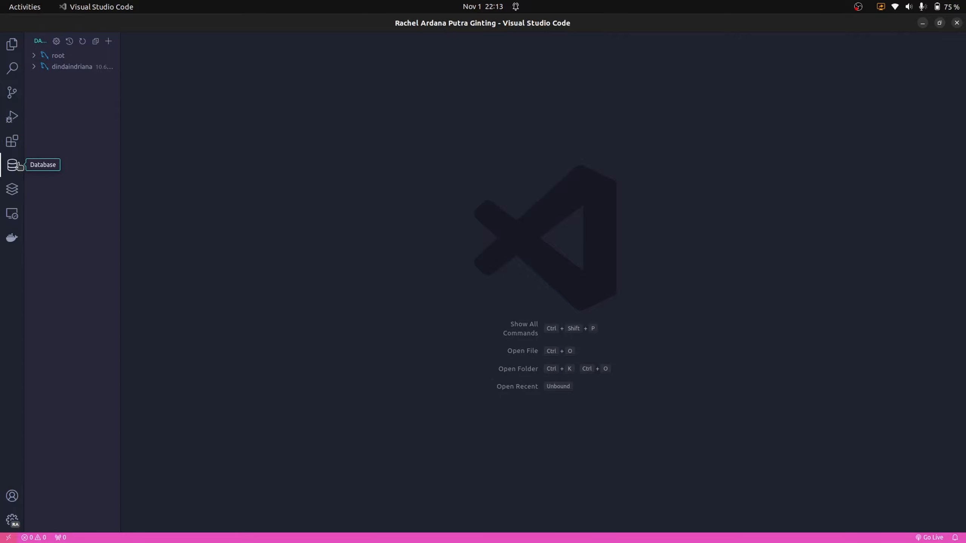
{"action": "left_click", "coordinate": [11, 141]}
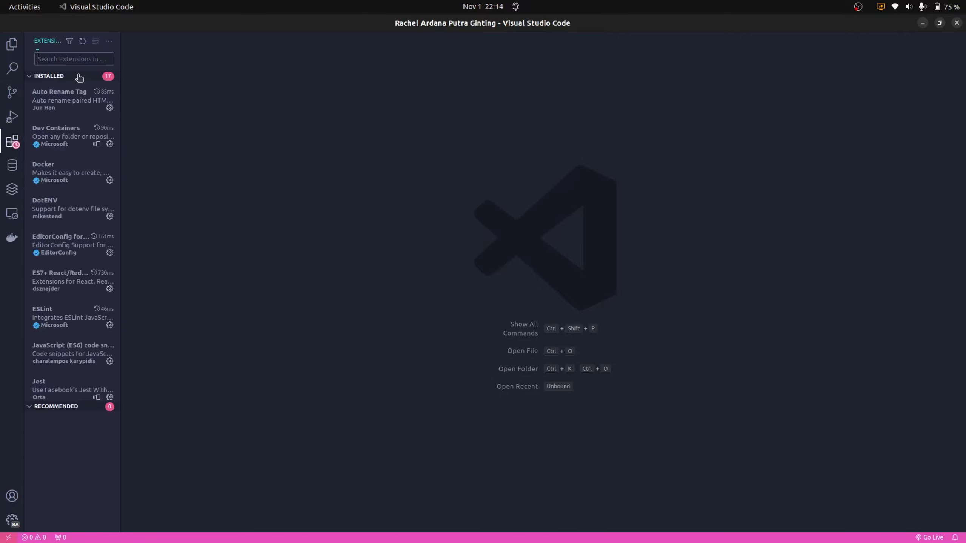
{"action": "type", "text": "weijen"}
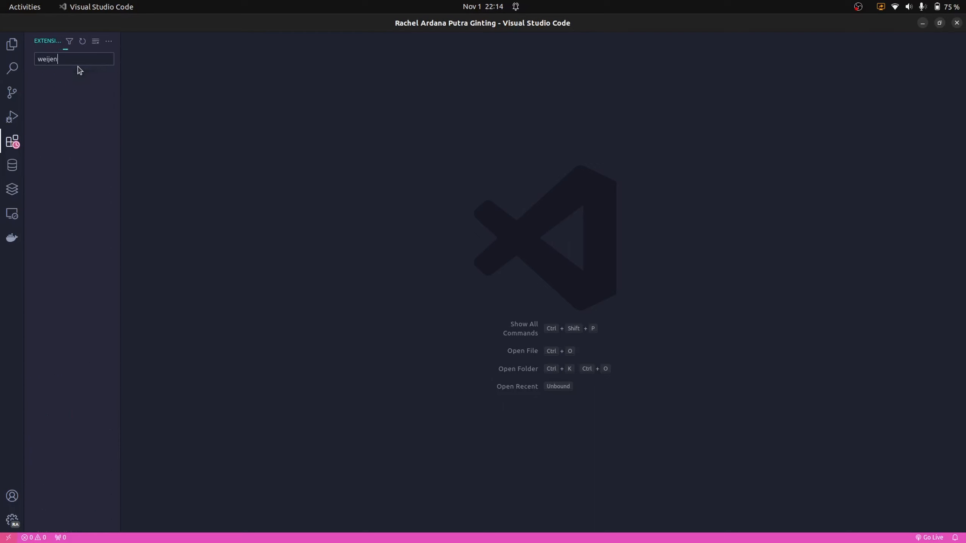
{"action": "key", "text": "ctrl+a"}
{"action": "type", "text": "mysql"}
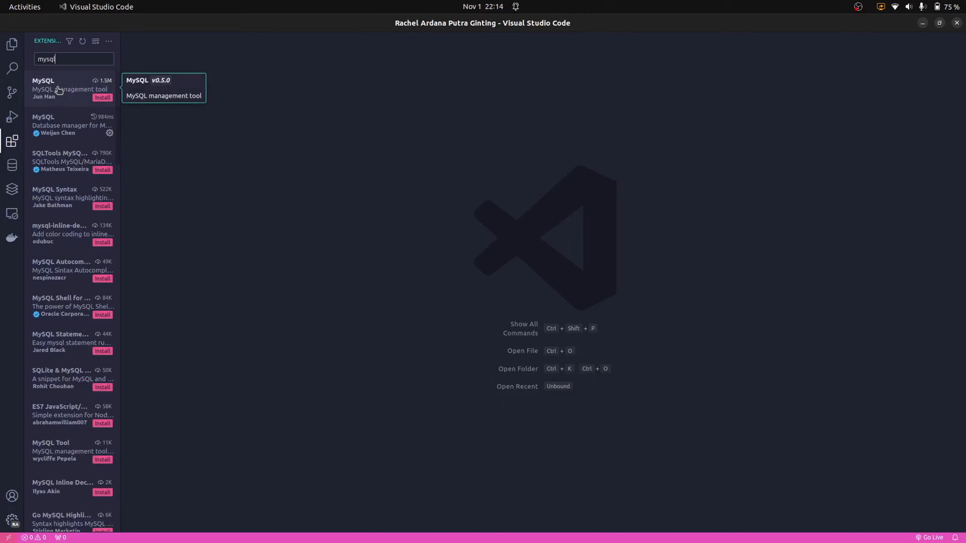
{"action": "left_click", "coordinate": [60, 128]}
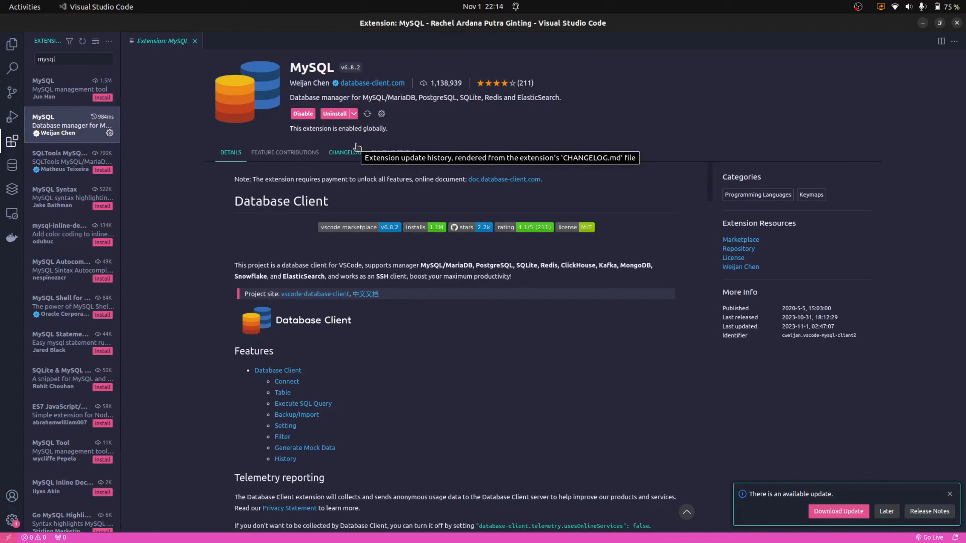
{"action": "left_click", "coordinate": [9, 168]}
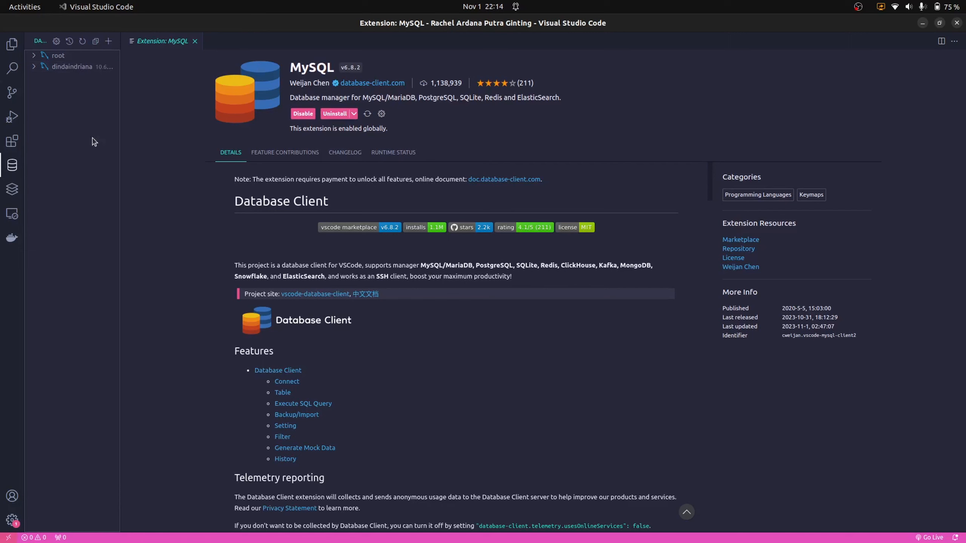
Switch to Chrome and open the undangan database structure page in phpMyAdmin
{"action": "key", "text": "alt+Tab"}
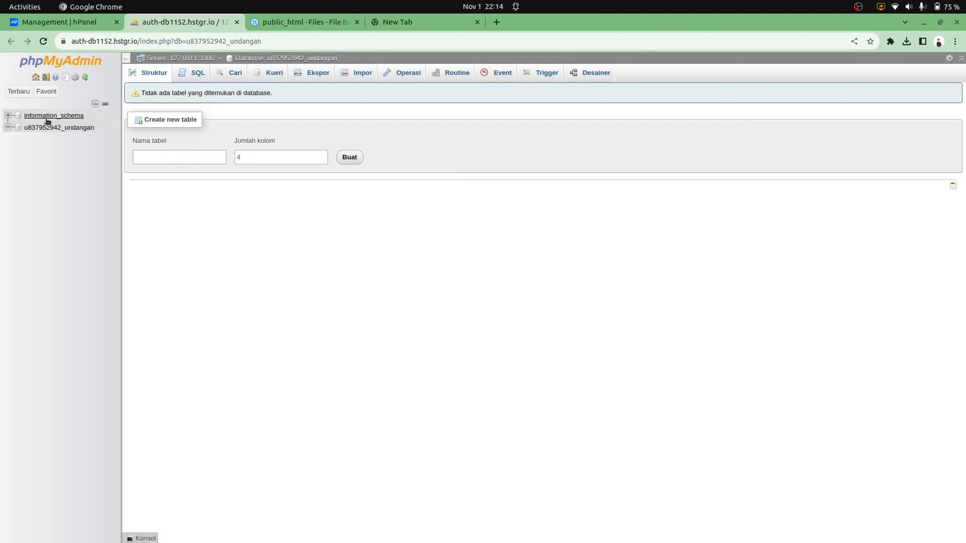
{"action": "left_click", "coordinate": [68, 128]}
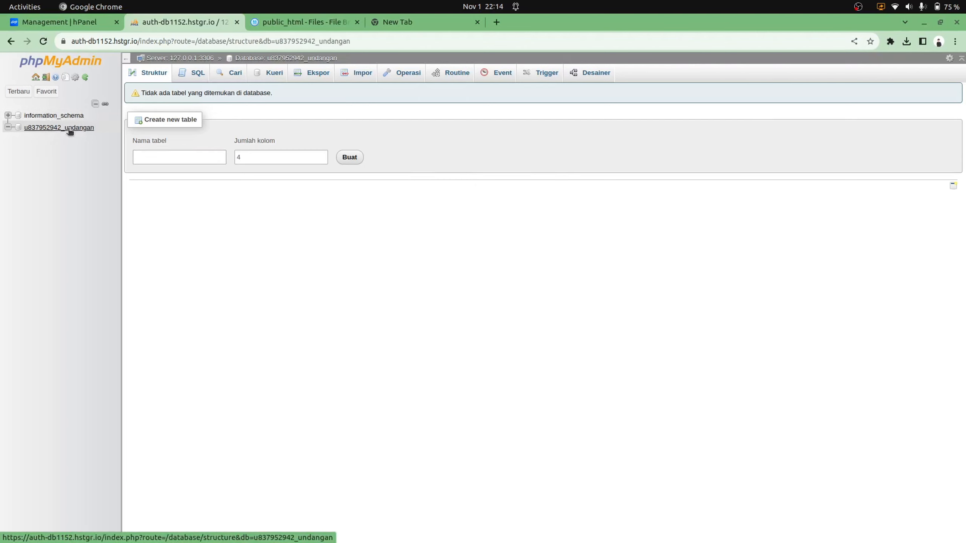
{"action": "key", "text": "alt+Tab"}
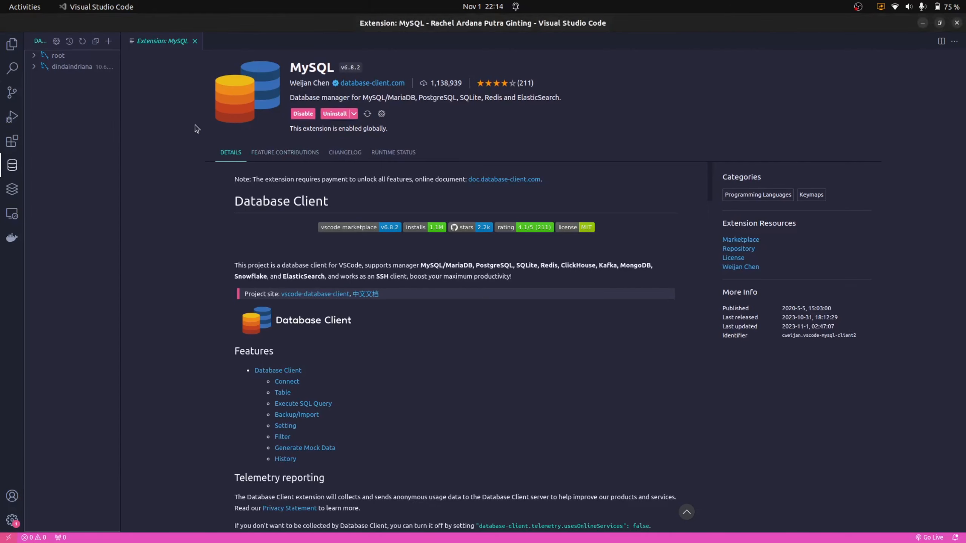
{"action": "key", "text": "alt+Tab"}
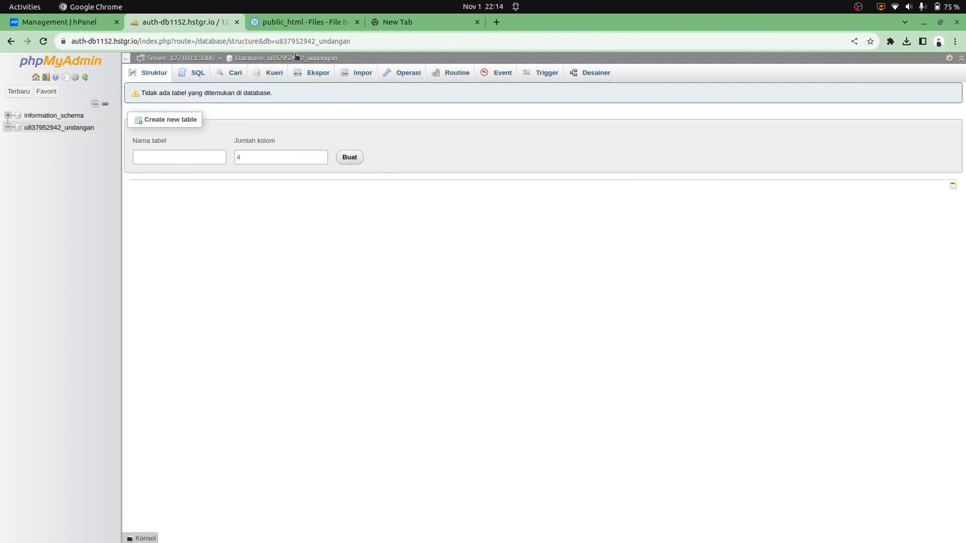
{"action": "key", "text": "alt+Tab"}
{"action": "key", "text": "alt+Tab"}
Return to the hPanel tab and open the Remote MySQL page
{"action": "left_click", "coordinate": [53, 22]}
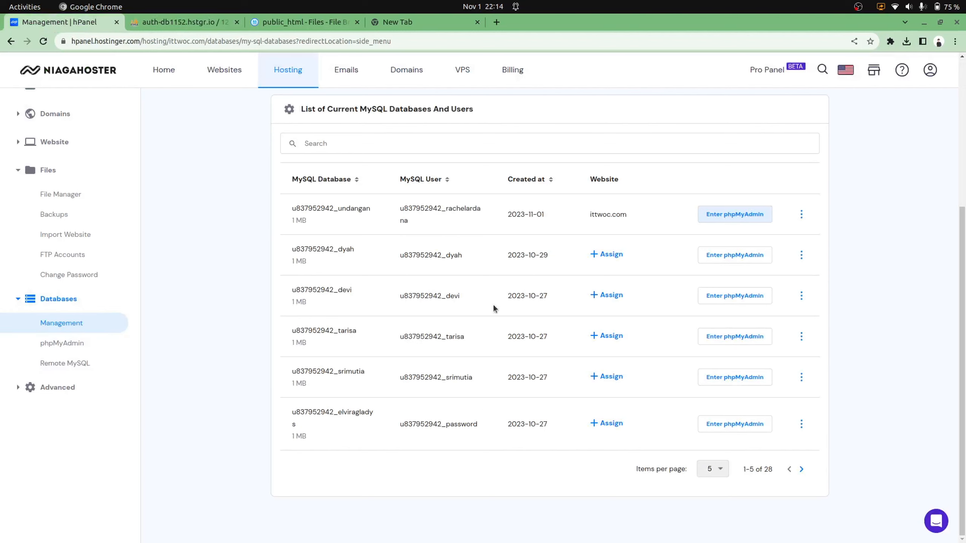
{"action": "scroll", "coordinate": [493, 309], "scroll_direction": "up", "scroll_amount": 5}
{"action": "scroll", "coordinate": [58, 473], "scroll_direction": "down", "scroll_amount": 5}
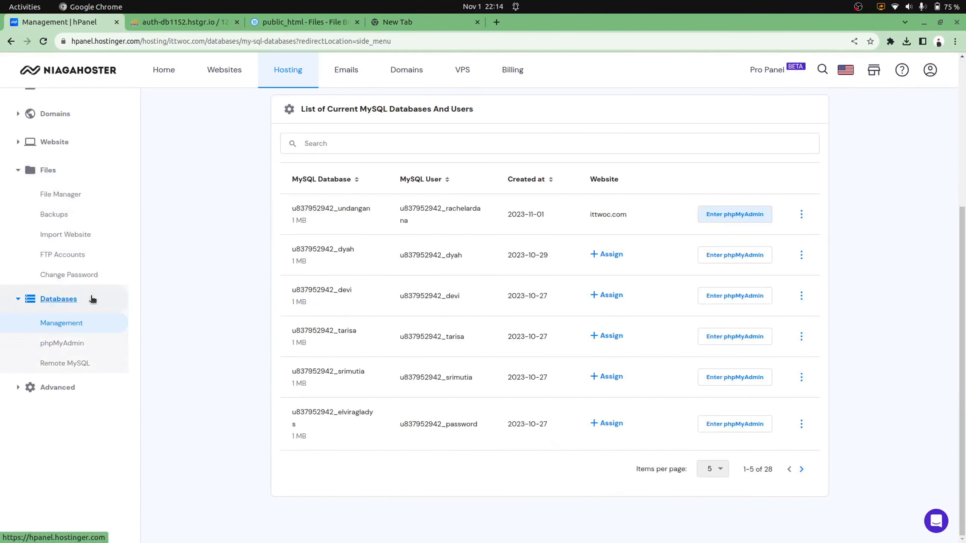
{"action": "left_click", "coordinate": [54, 366]}
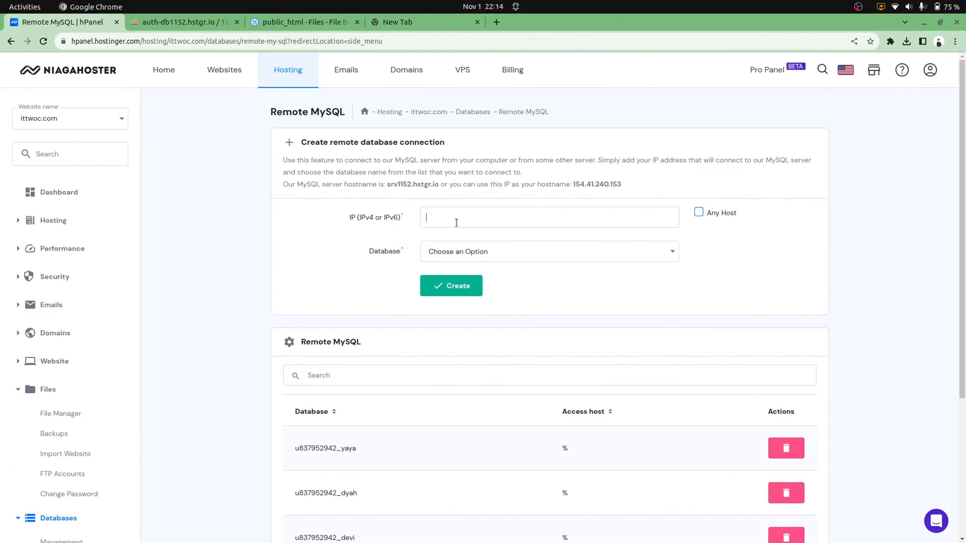
Enable Any Host, choose the undangan database, and create the remote MySQL access rule
{"action": "left_click", "coordinate": [699, 212]}
{"action": "left_click_drag", "start_coordinate": [387, 185], "coordinate": [437, 186]}
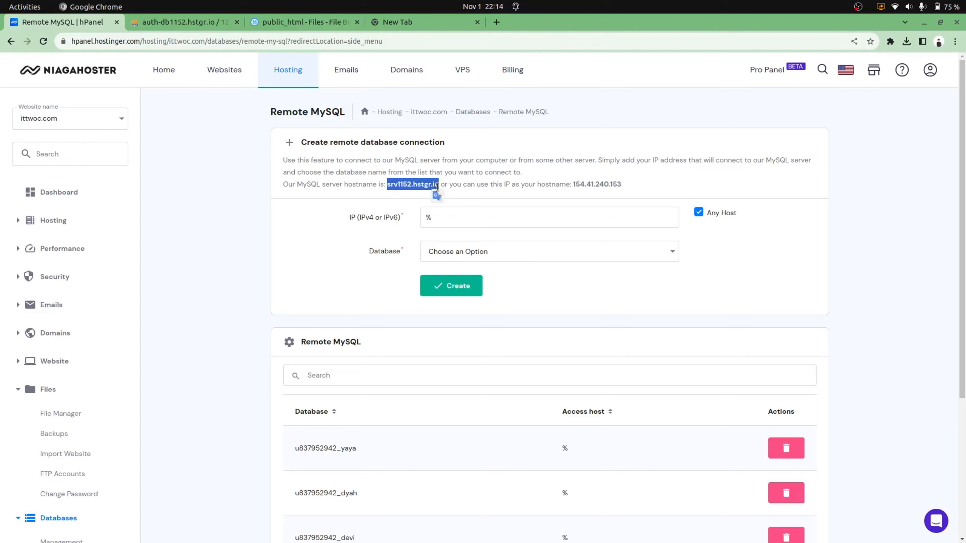
{"action": "left_click", "coordinate": [357, 192]}
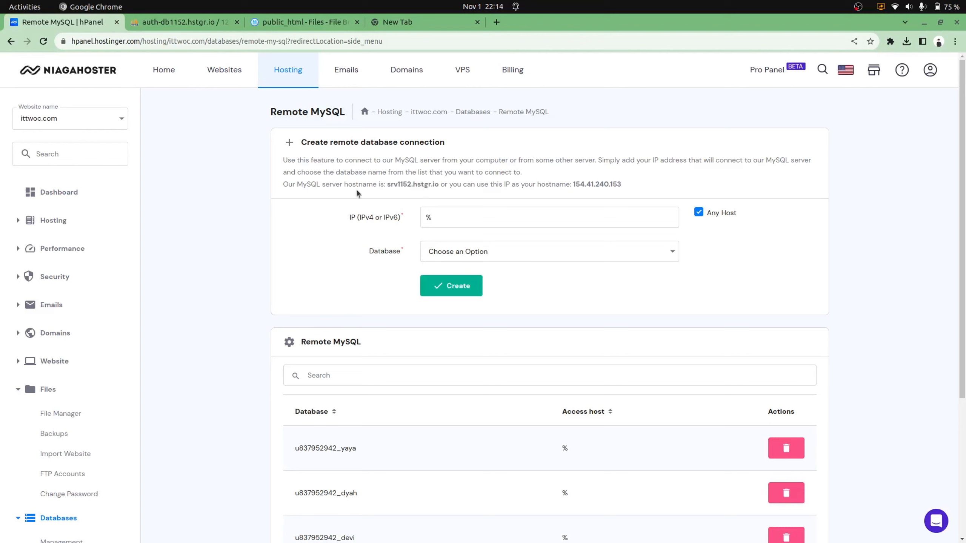
{"action": "left_click", "coordinate": [592, 252]}
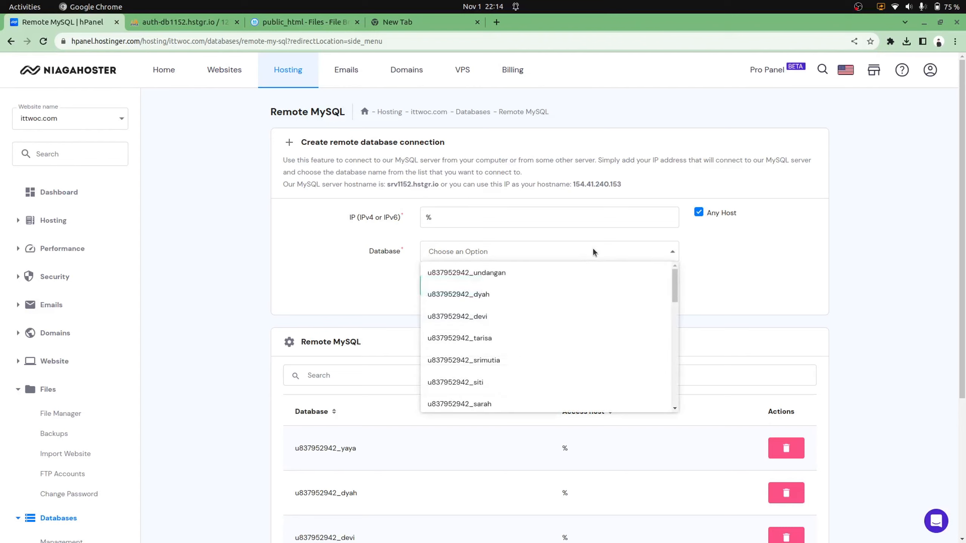
{"action": "scroll", "coordinate": [515, 355], "scroll_direction": "down", "scroll_amount": 5}
{"action": "scroll", "coordinate": [516, 354], "scroll_direction": "down", "scroll_amount": 5}
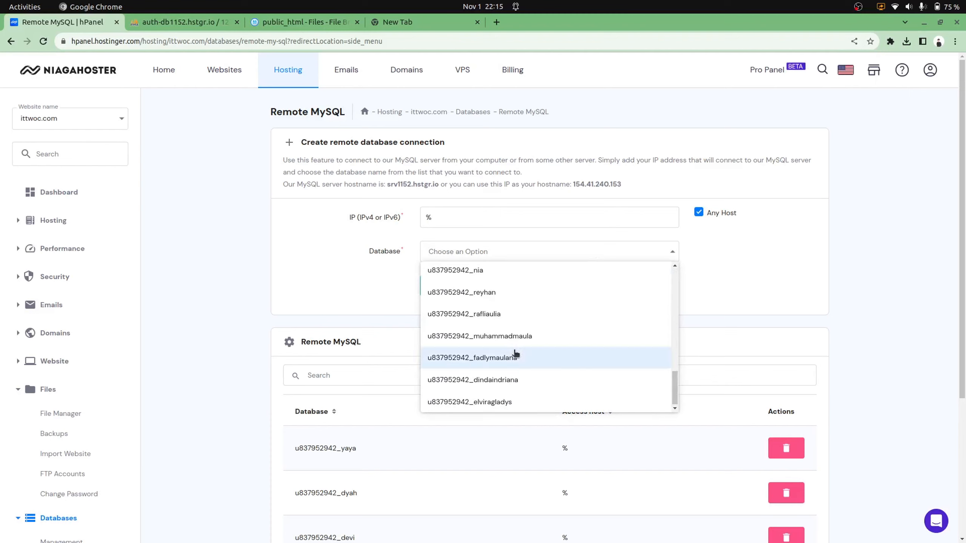
{"action": "scroll", "coordinate": [515, 354], "scroll_direction": "up", "scroll_amount": 5}
{"action": "scroll", "coordinate": [515, 354], "scroll_direction": "up", "scroll_amount": 8}
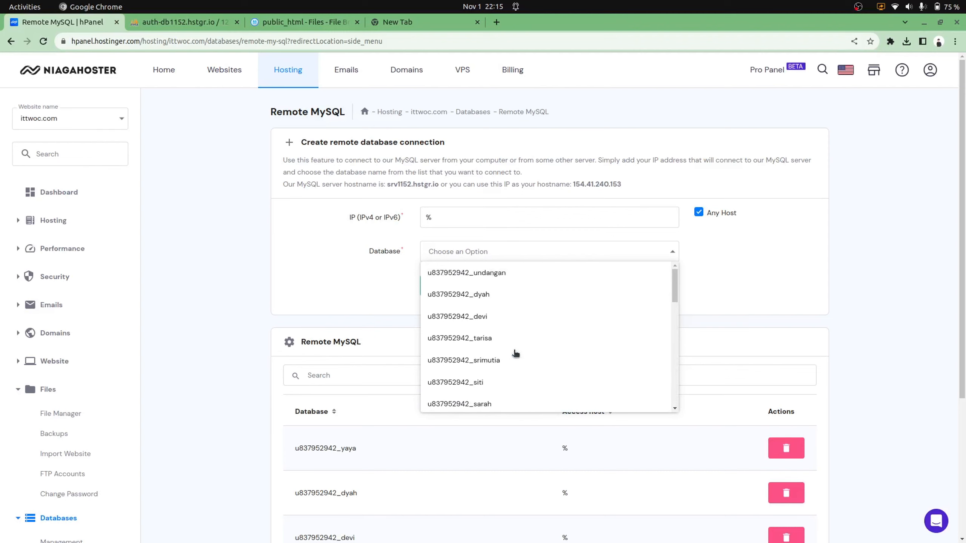
{"action": "left_click", "coordinate": [519, 278]}
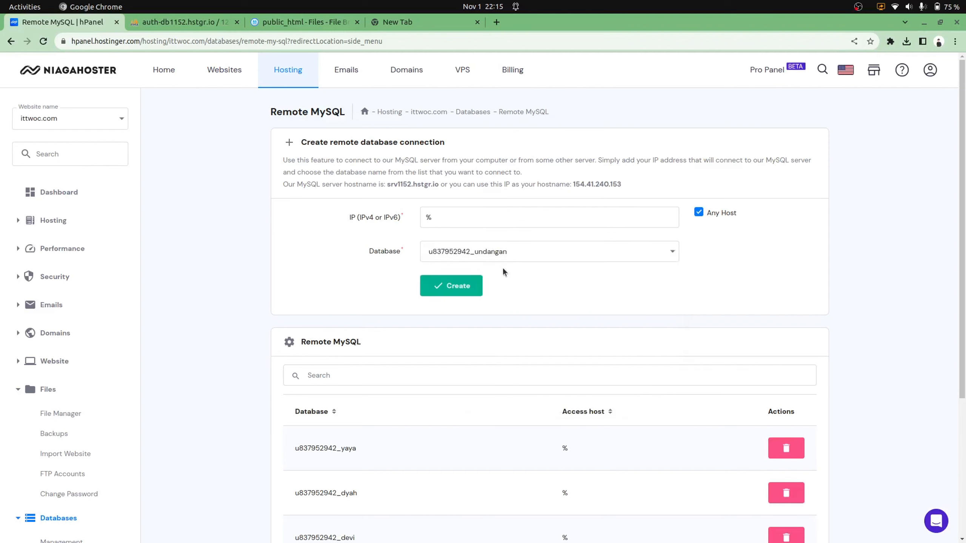
{"action": "left_click", "coordinate": [443, 286]}
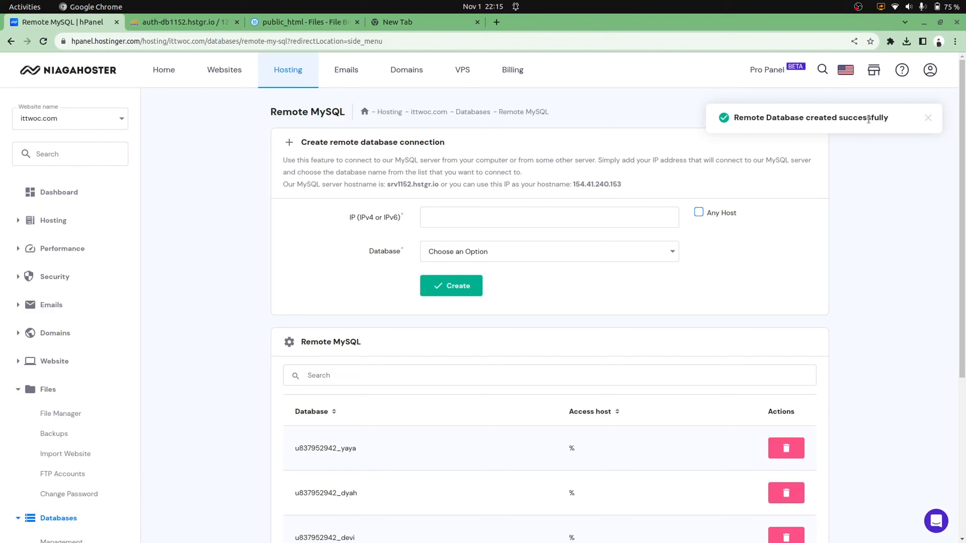
{"action": "left_click", "coordinate": [405, 381]}
Filter the Remote MySQL list for 'unda', check its % entry and hostname srv1152.hstgr.io, then return to VS Code
{"action": "type", "text": "unda"}
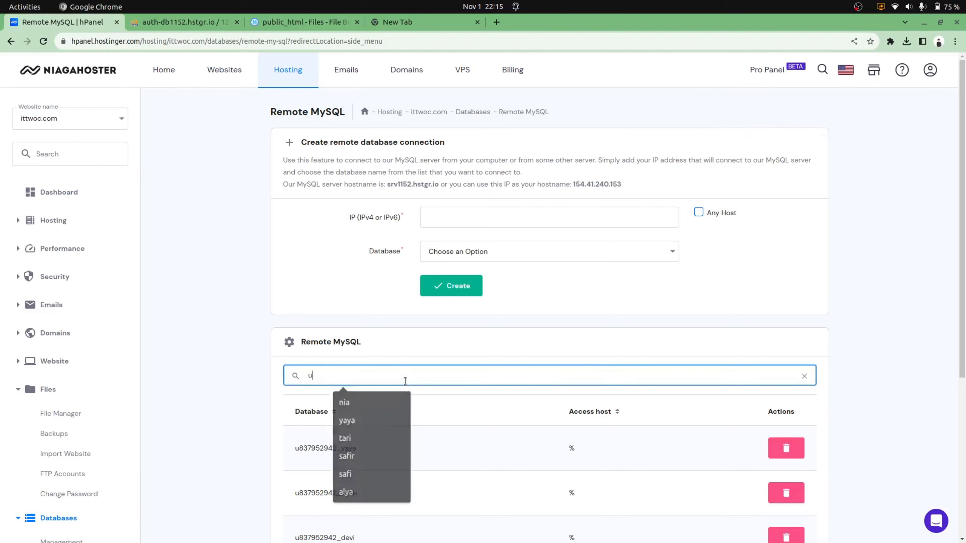
{"action": "left_click", "coordinate": [601, 334]}
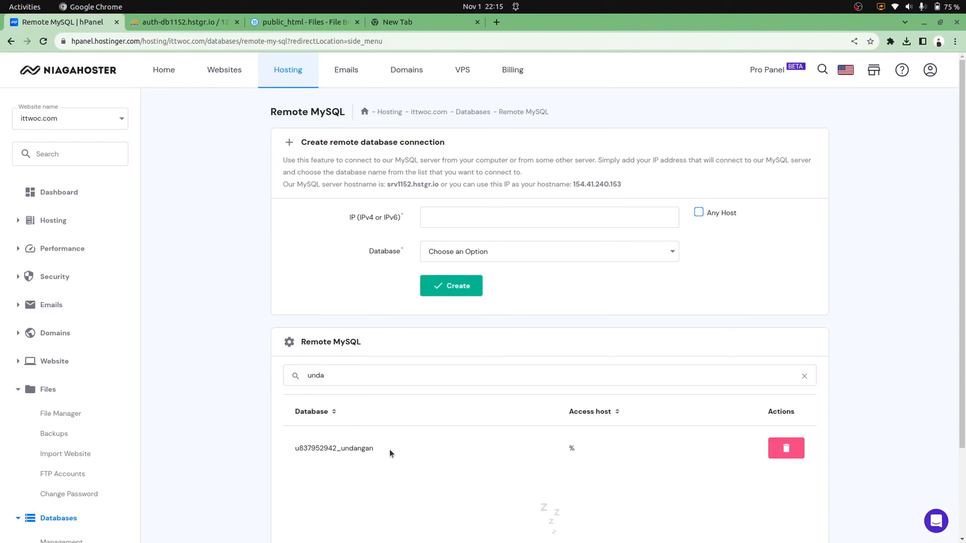
{"action": "left_click_drag", "start_coordinate": [390, 448], "coordinate": [274, 452]}
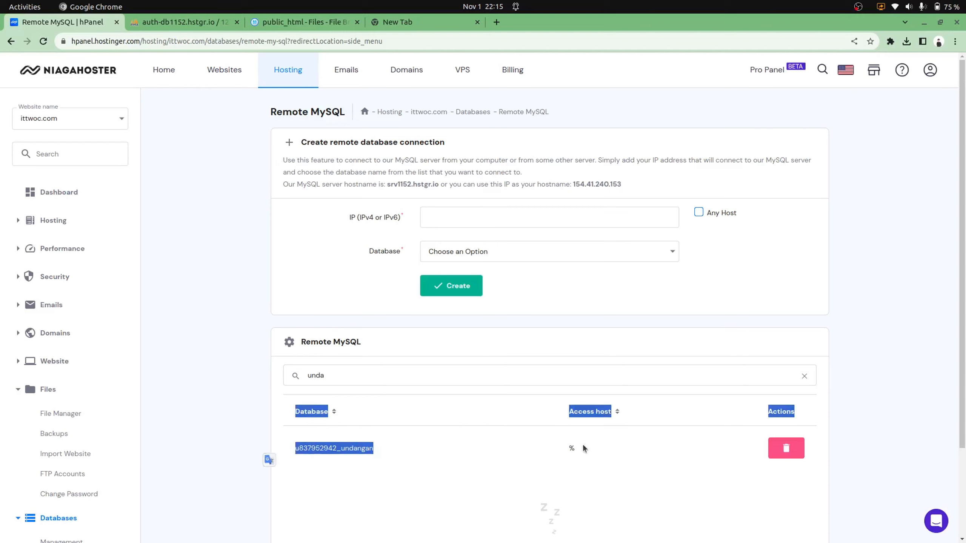
{"action": "left_click", "coordinate": [570, 454]}
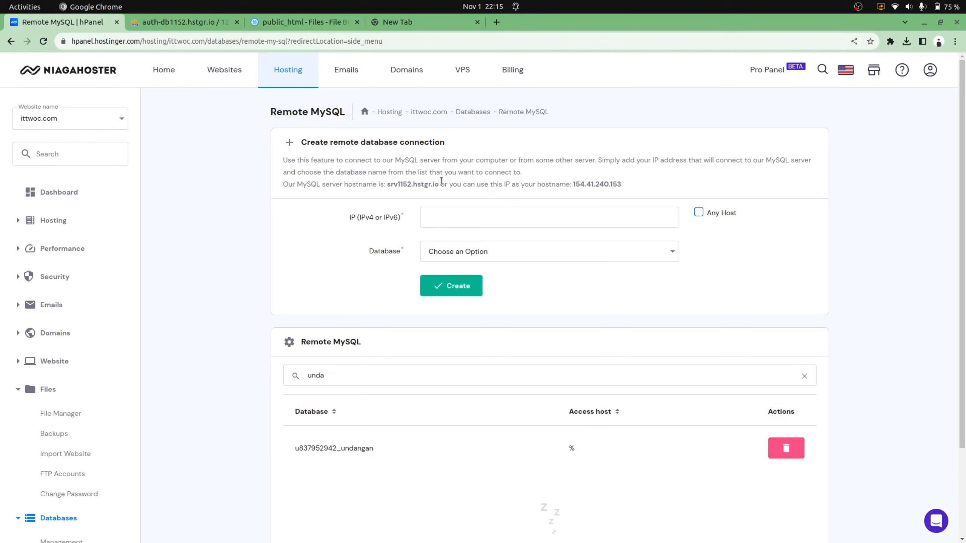
{"action": "left_click_drag", "start_coordinate": [416, 183], "coordinate": [386, 179]}
{"action": "left_click", "coordinate": [537, 180]}
{"action": "key", "text": "alt+Tab"}
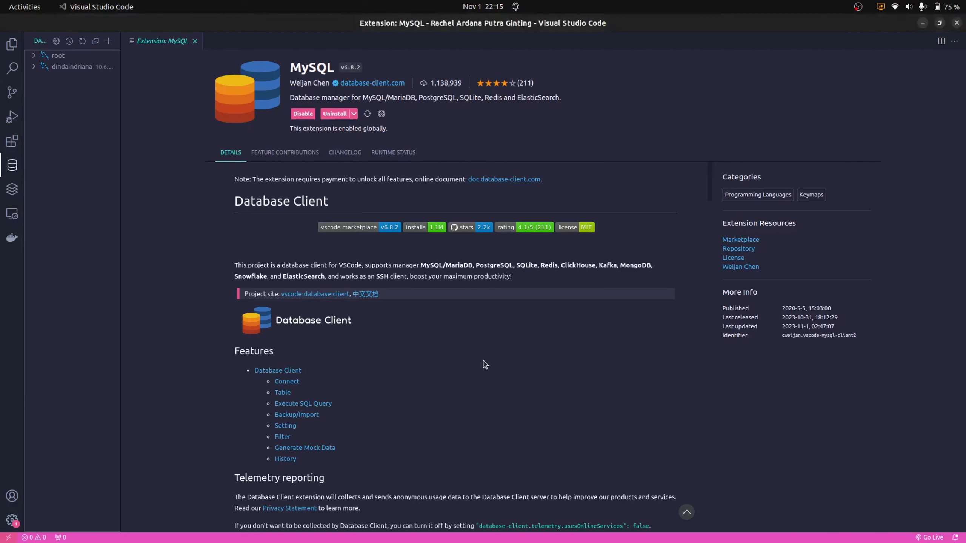
Start a new connection named undangan with host srv1152.hstgr.io copied from hPanel
{"action": "left_click", "coordinate": [109, 41]}
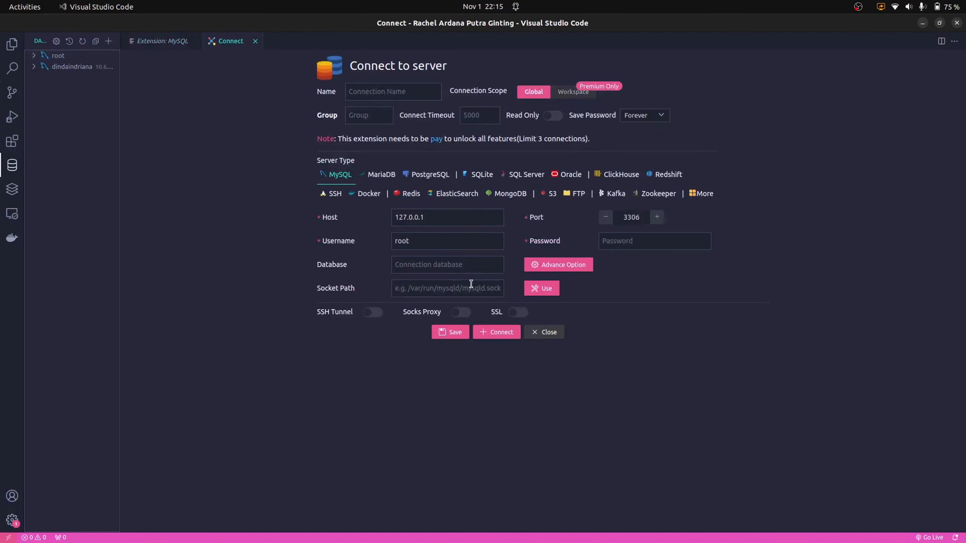
{"action": "left_click", "coordinate": [366, 87]}
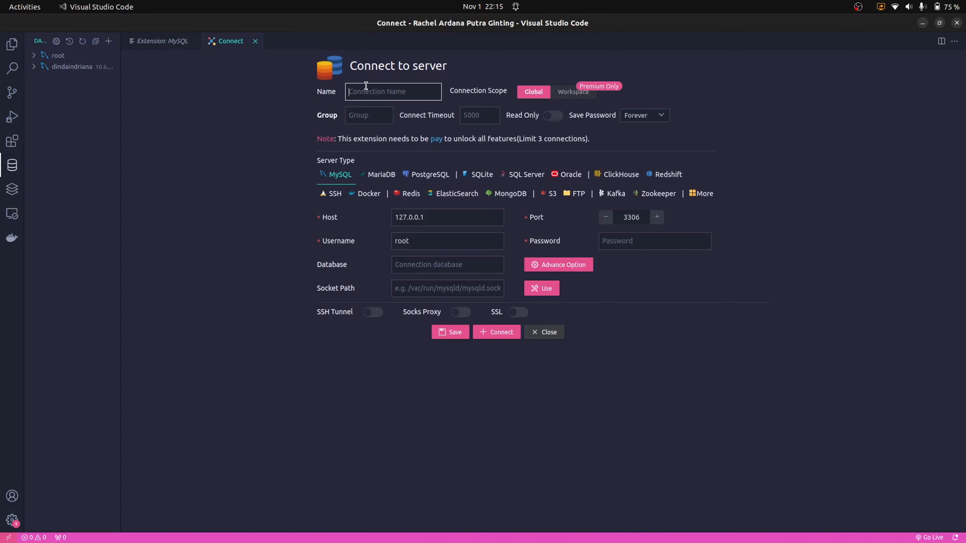
{"action": "type", "text": "undan"}
{"action": "left_click", "coordinate": [433, 221]}
{"action": "key", "text": "BackSpace"}
{"action": "key", "text": "BackSpace"}
{"action": "key", "text": "BackSpace"}
{"action": "key", "text": "BackSpace"}
{"action": "key", "text": "BackSpace"}
{"action": "key", "text": "BackSpace"}
{"action": "key", "text": "BackSpace"}
{"action": "key", "text": "BackSpace"}
{"action": "key", "text": "BackSpace"}
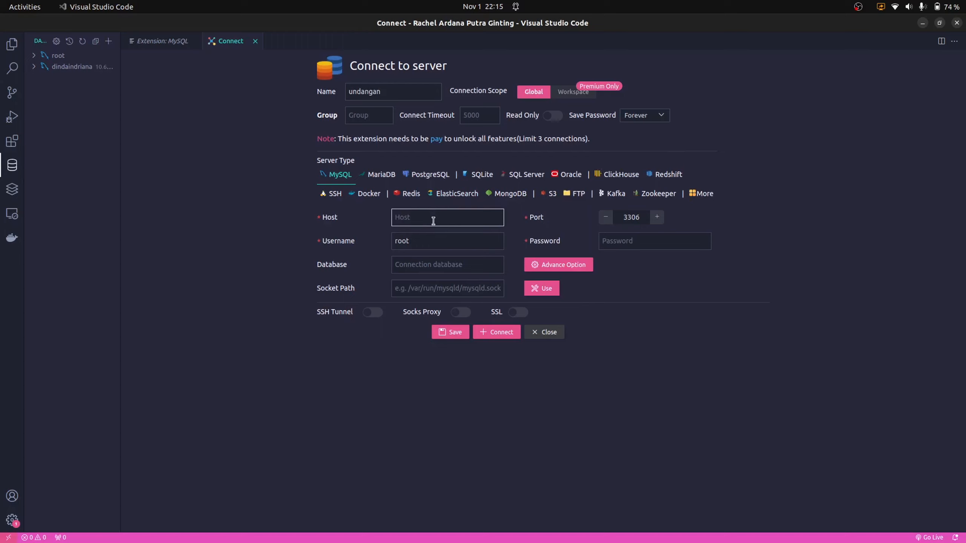
{"action": "key", "text": "alt+Tab"}
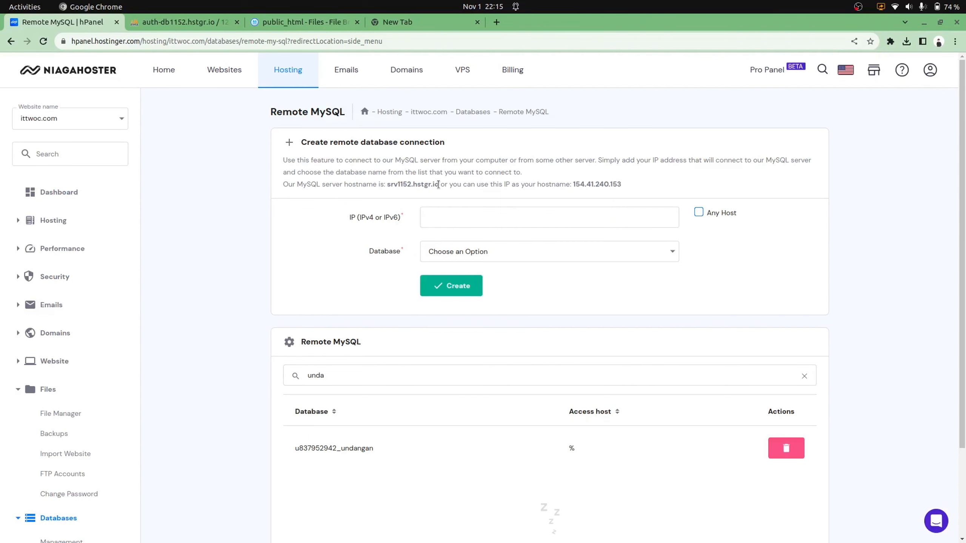
{"action": "left_click_drag", "start_coordinate": [440, 185], "coordinate": [388, 186]}
{"action": "key", "text": "ctrl+c"}
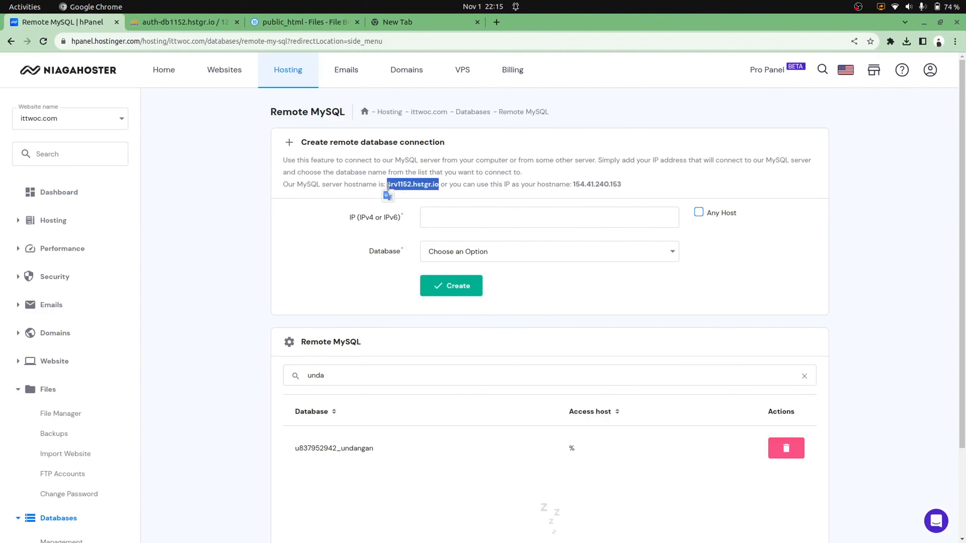
{"action": "key", "text": "alt+Tab"}
{"action": "key", "text": "ctrl+v"}
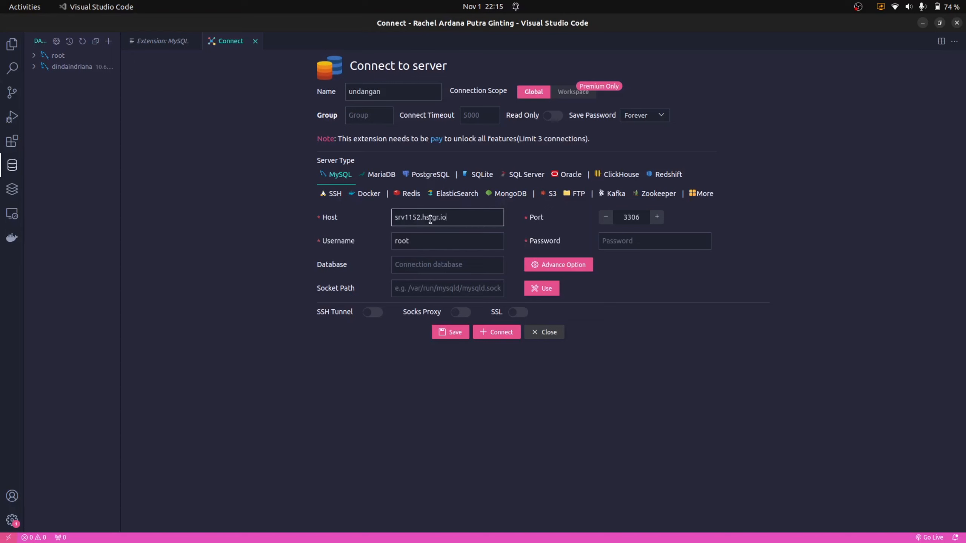
Clear the root username and paste the hosted database name u837952942_undangan into Database
{"action": "left_click", "coordinate": [784, 179]}
{"action": "double_click", "coordinate": [472, 241]}
{"action": "key", "text": "BackSpace"}
{"action": "key", "text": "alt+Tab"}
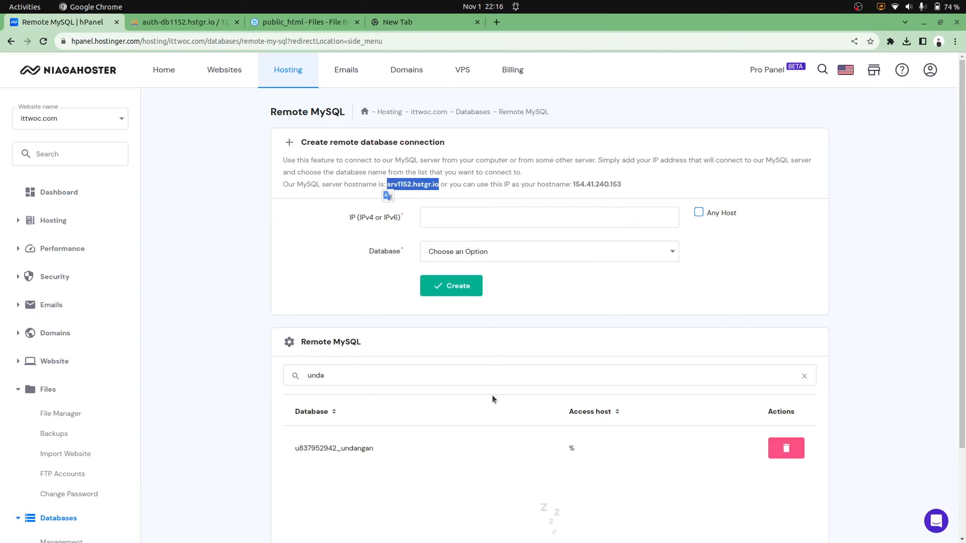
{"action": "scroll", "coordinate": [489, 405], "scroll_direction": "down", "scroll_amount": 1}
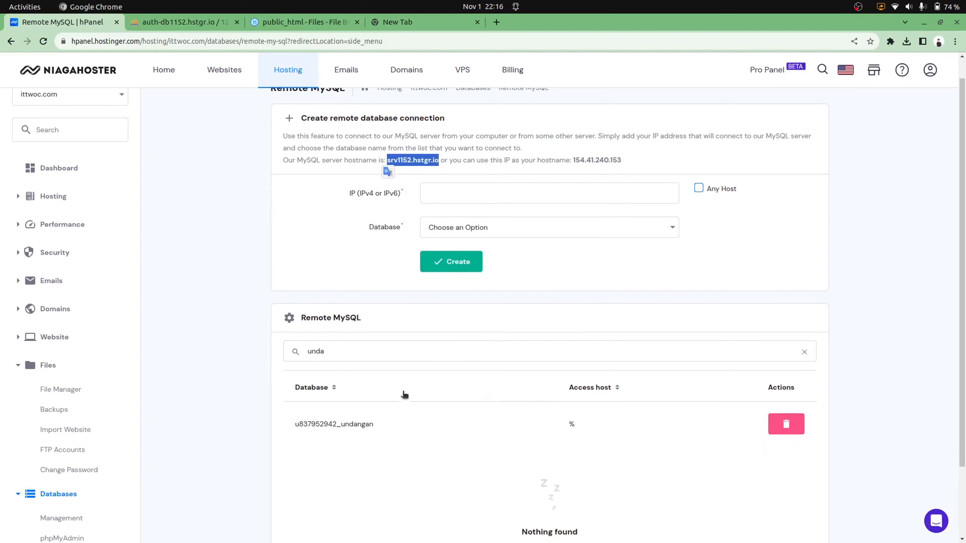
{"action": "key", "text": "alt+Tab"}
{"action": "key", "text": "alt+Tab"}
{"action": "key", "text": "alt+Tab"}
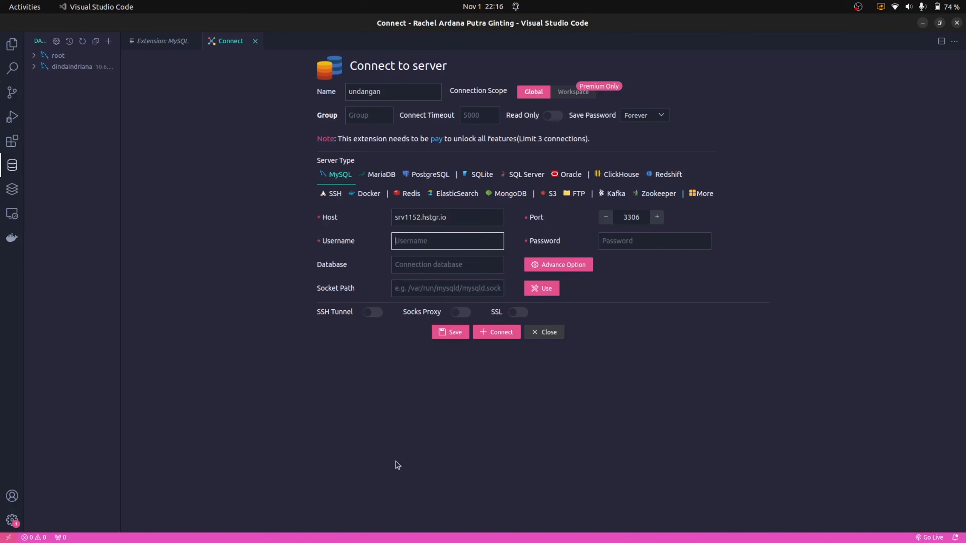
{"action": "key", "text": "alt+Tab"}
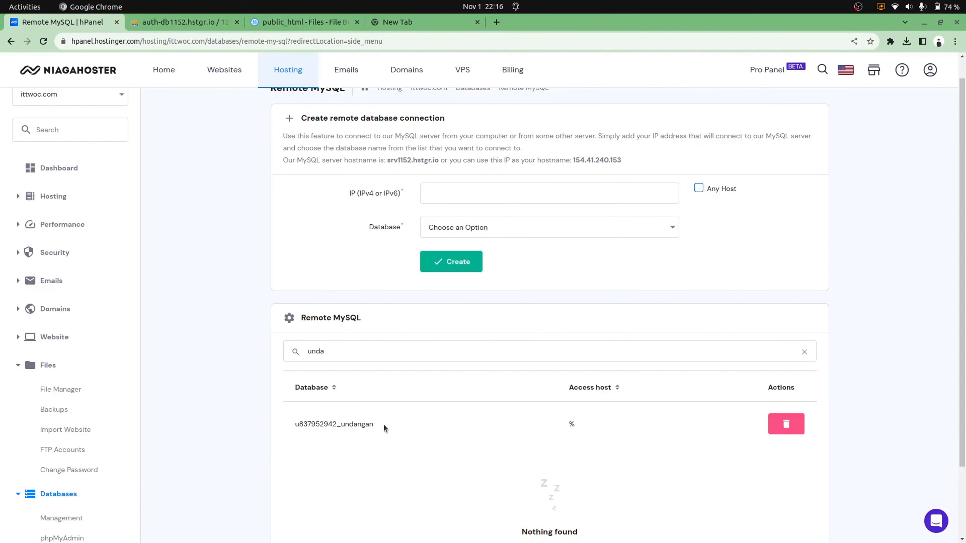
{"action": "left_click_drag", "start_coordinate": [383, 424], "coordinate": [292, 421]}
{"action": "key", "text": "ctrl+c"}
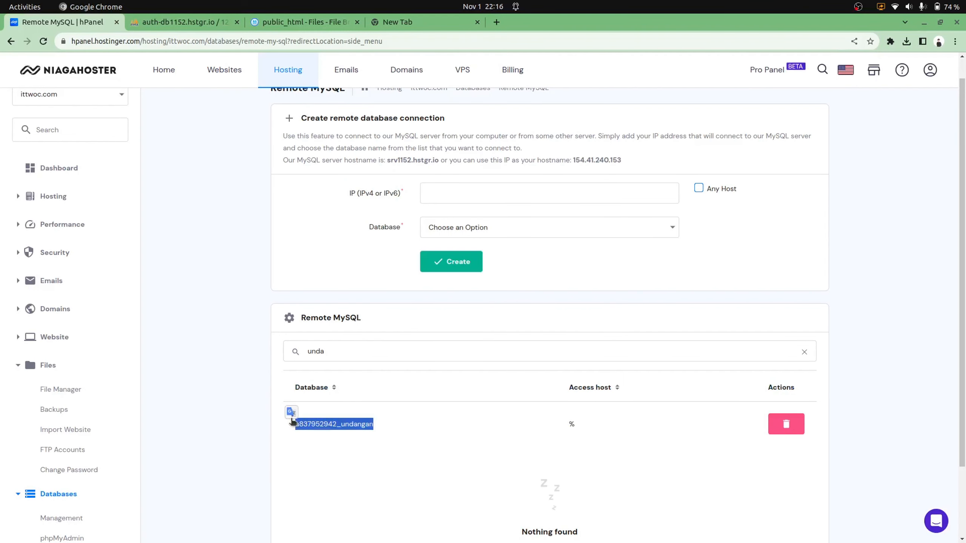
{"action": "key", "text": "alt+Tab"}
{"action": "left_click", "coordinate": [417, 262]}
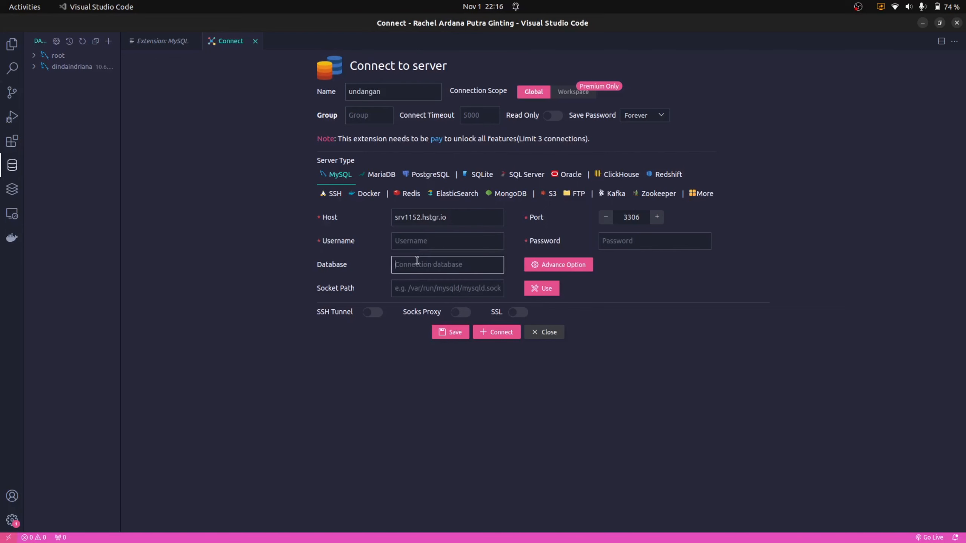
{"action": "key", "text": "ctrl+v"}
Open hPanel's MySQL Management page, filter it by 'undanga', and select the database's MySQL user
{"action": "key", "text": "alt+Tab"}
{"action": "scroll", "coordinate": [518, 464], "scroll_direction": "down", "scroll_amount": 3}
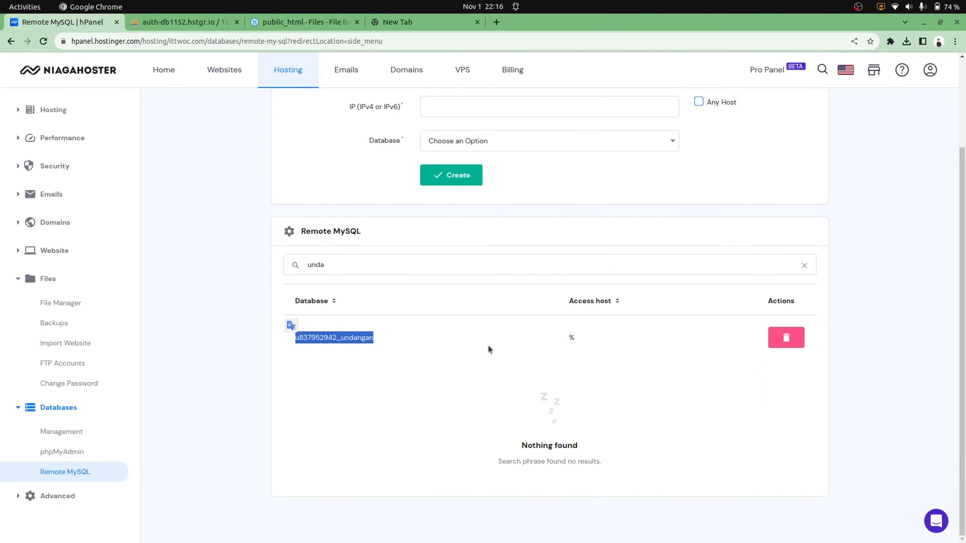
{"action": "left_click", "coordinate": [577, 338]}
{"action": "scroll", "coordinate": [577, 338], "scroll_direction": "up", "scroll_amount": 2}
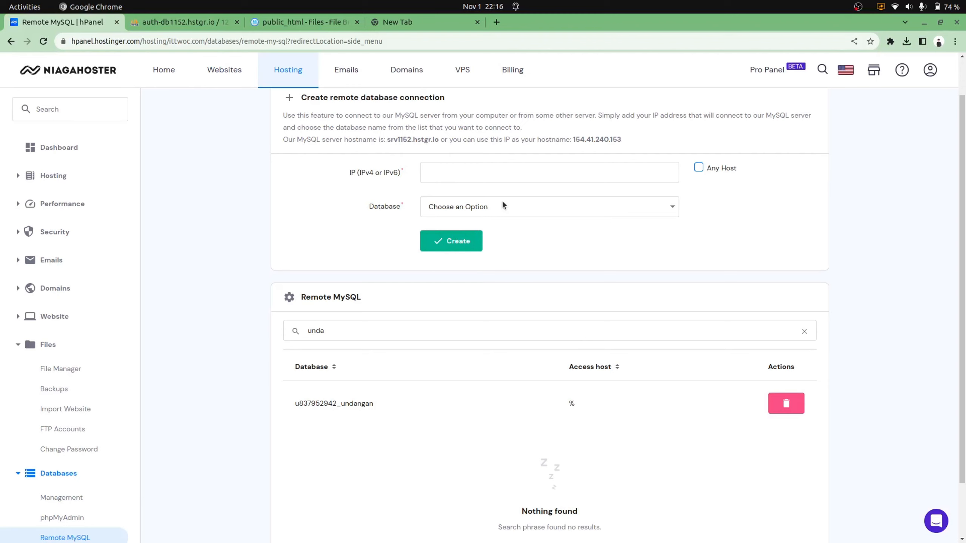
{"action": "scroll", "coordinate": [76, 424], "scroll_direction": "down", "scroll_amount": 2}
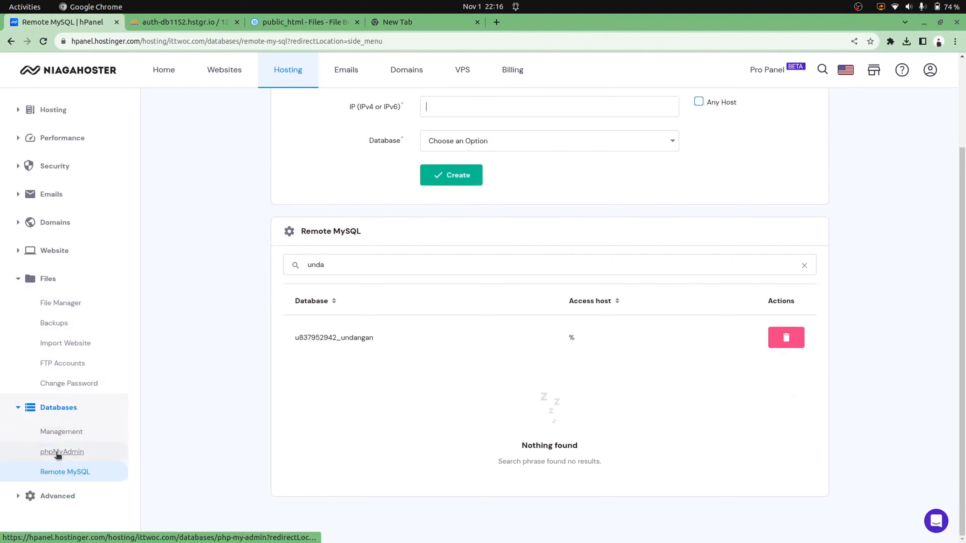
{"action": "left_click", "coordinate": [62, 438]}
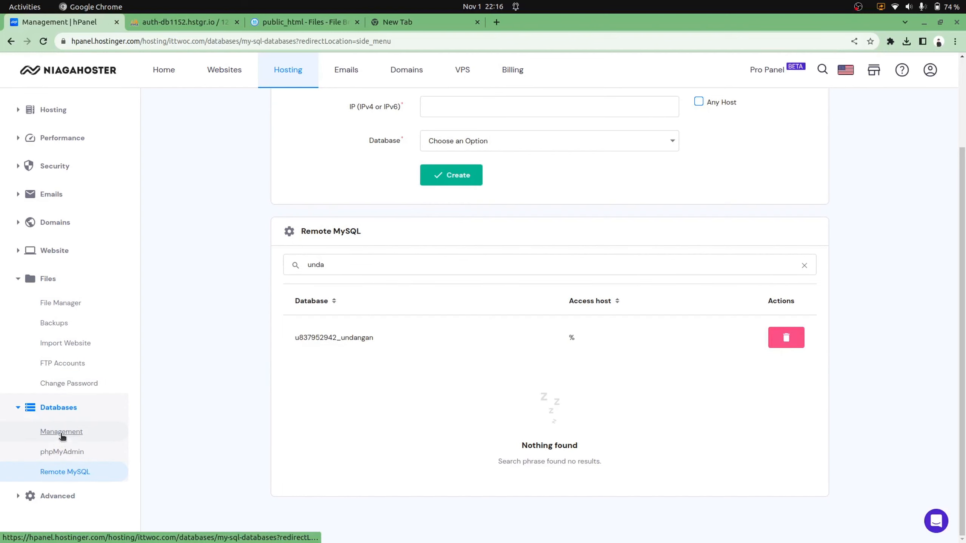
{"action": "left_click", "coordinate": [363, 371]}
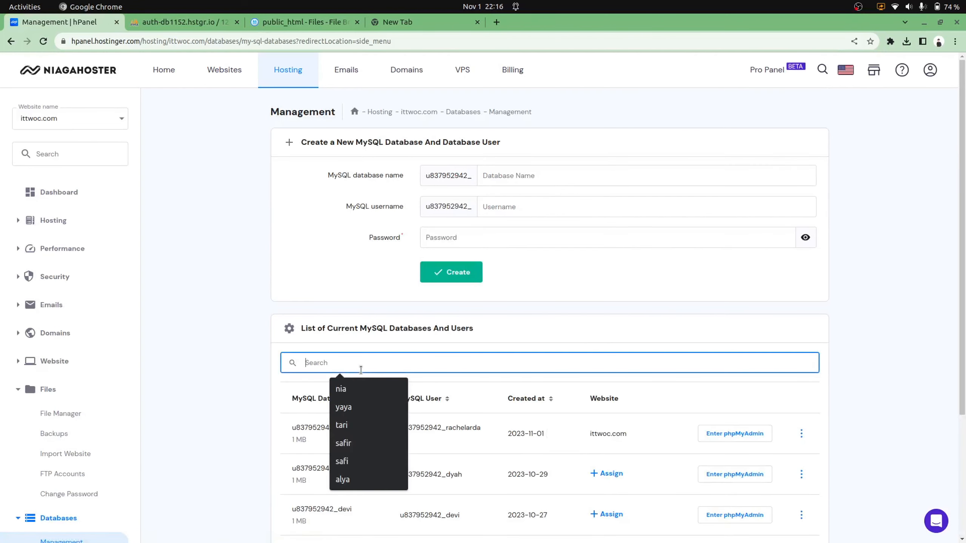
{"action": "type", "text": "undangan"}
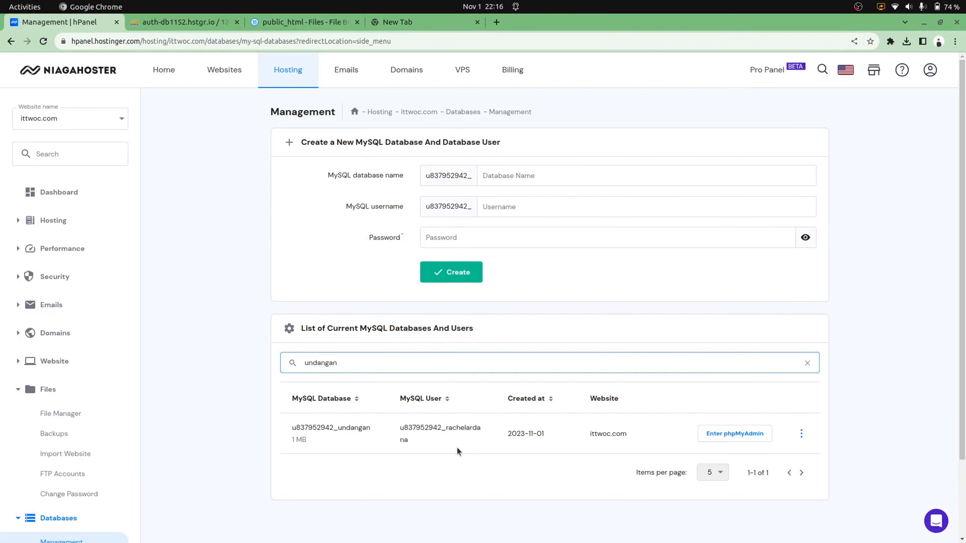
{"action": "left_click_drag", "start_coordinate": [458, 447], "coordinate": [390, 423]}
{"action": "key", "text": "ctrl+c"}
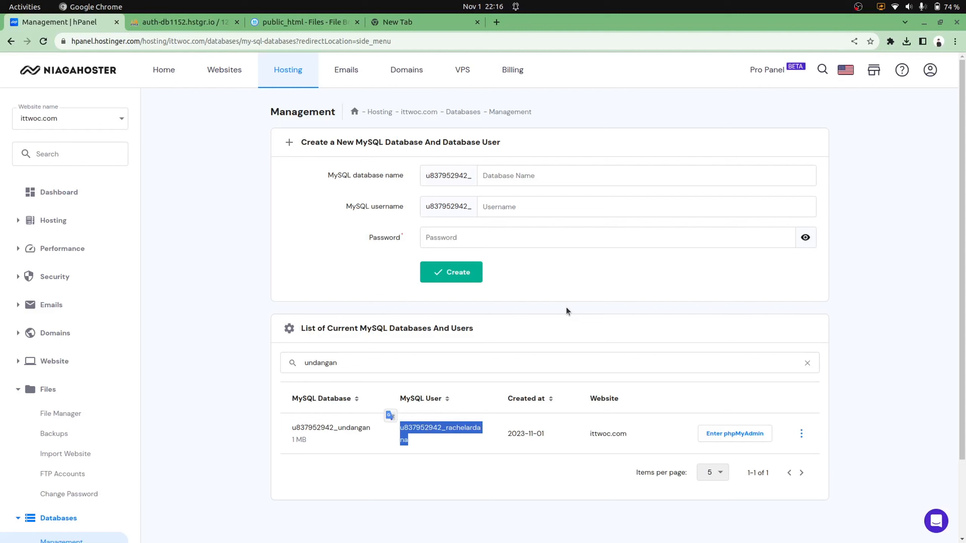
Paste the hosted database user into the connection's Username field
{"action": "key", "text": "alt+Tab"}
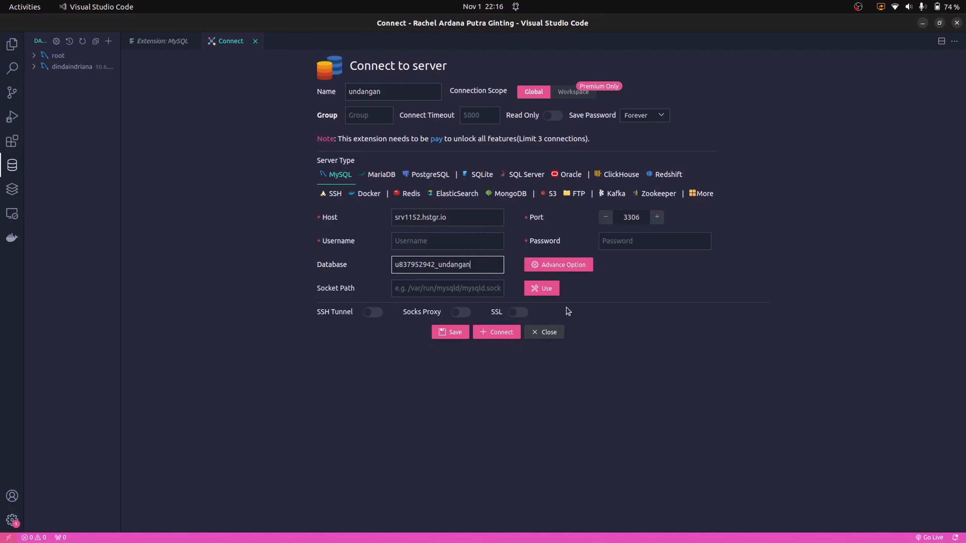
{"action": "left_click", "coordinate": [440, 240]}
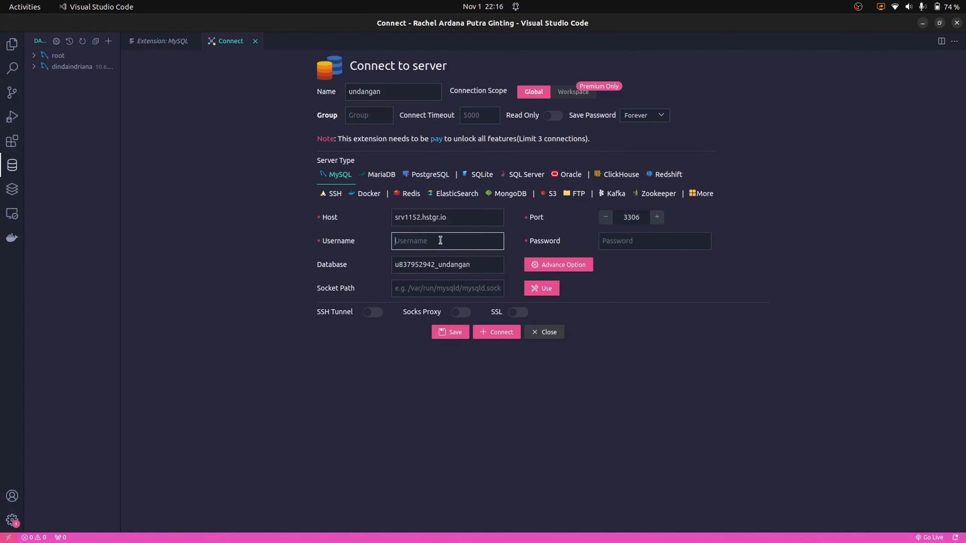
{"action": "key", "text": "ctrl+v"}
Paste the saved database password from the browser into Password and connect
{"action": "key", "text": "alt+Tab"}
{"action": "left_click", "coordinate": [419, 25]}
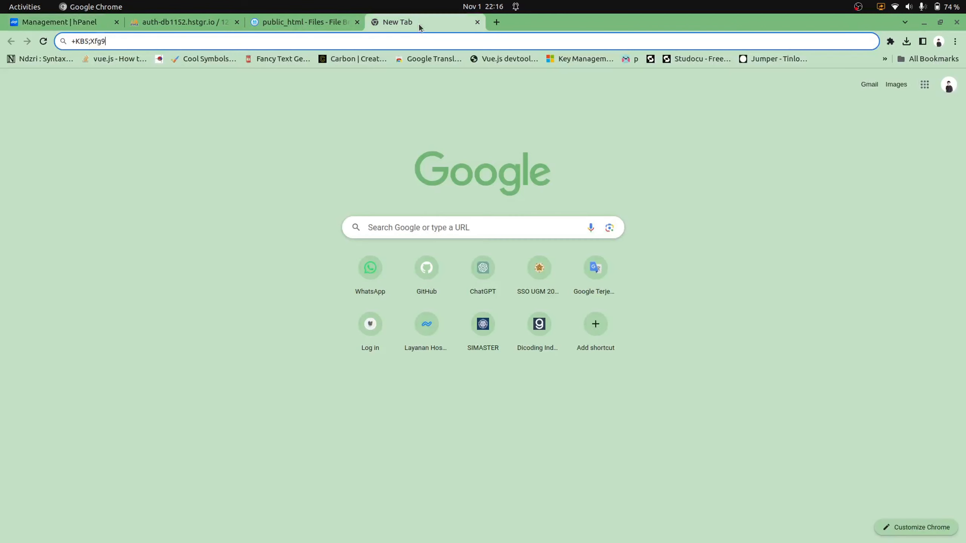
{"action": "left_click_drag", "start_coordinate": [175, 39], "coordinate": [60, 36]}
{"action": "key", "text": "ctrl+x"}
{"action": "key", "text": "alt+Tab"}
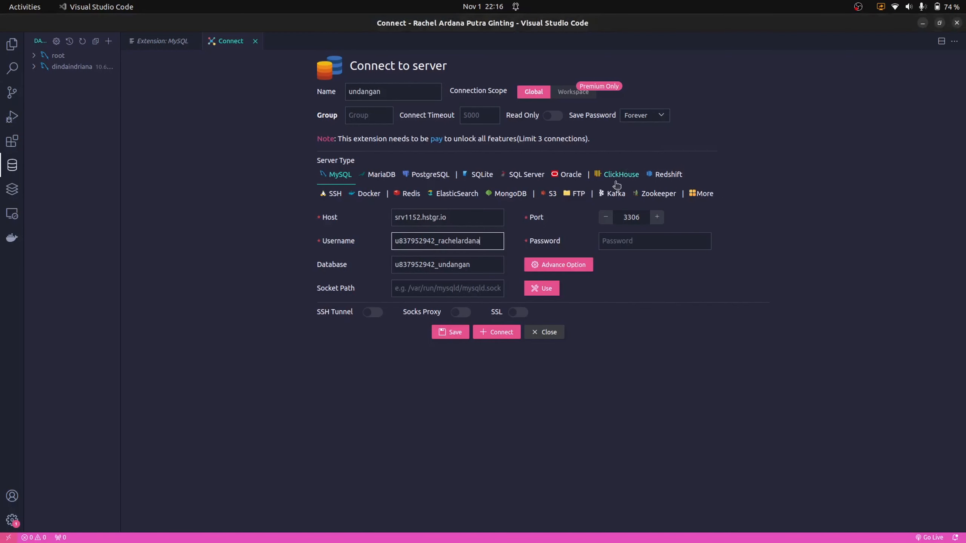
{"action": "left_click", "coordinate": [624, 243]}
{"action": "key", "text": "ctrl+v"}
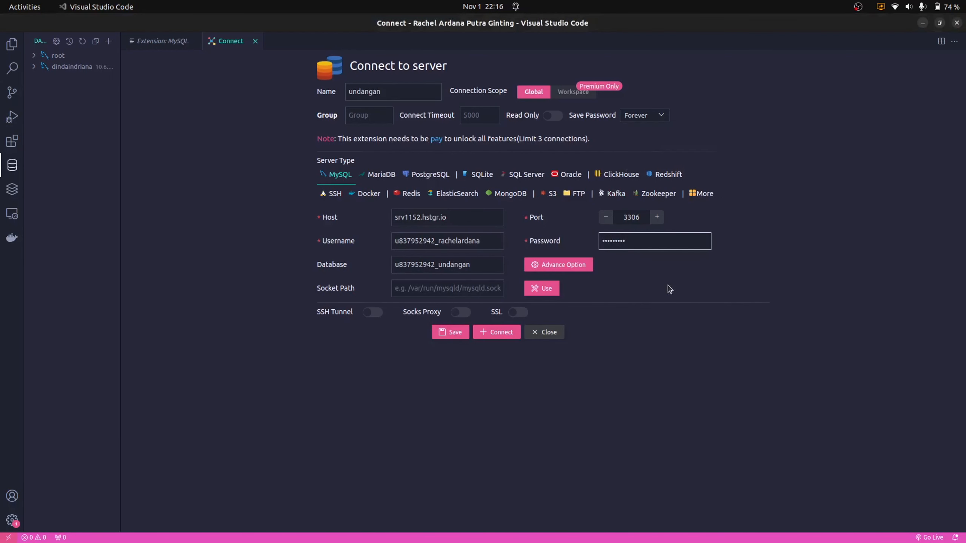
{"action": "left_click", "coordinate": [501, 332]}
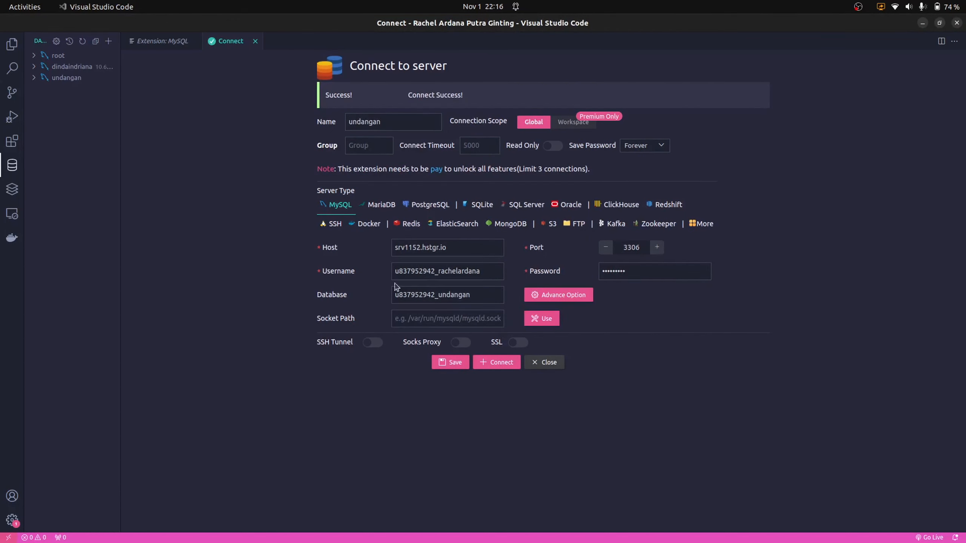
Expand the undangan connection and its database, then start a new table-creation template
{"action": "left_click", "coordinate": [32, 82]}
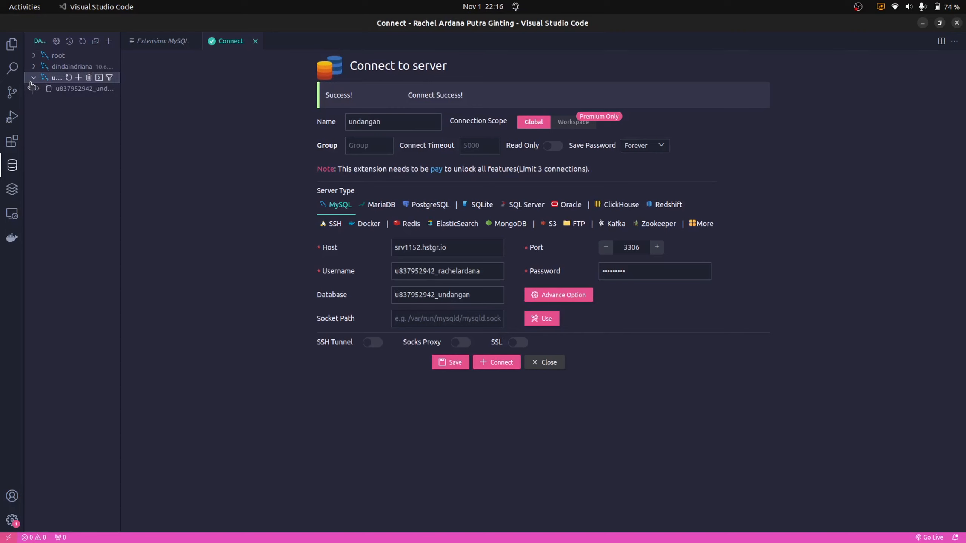
{"action": "left_click", "coordinate": [37, 91]}
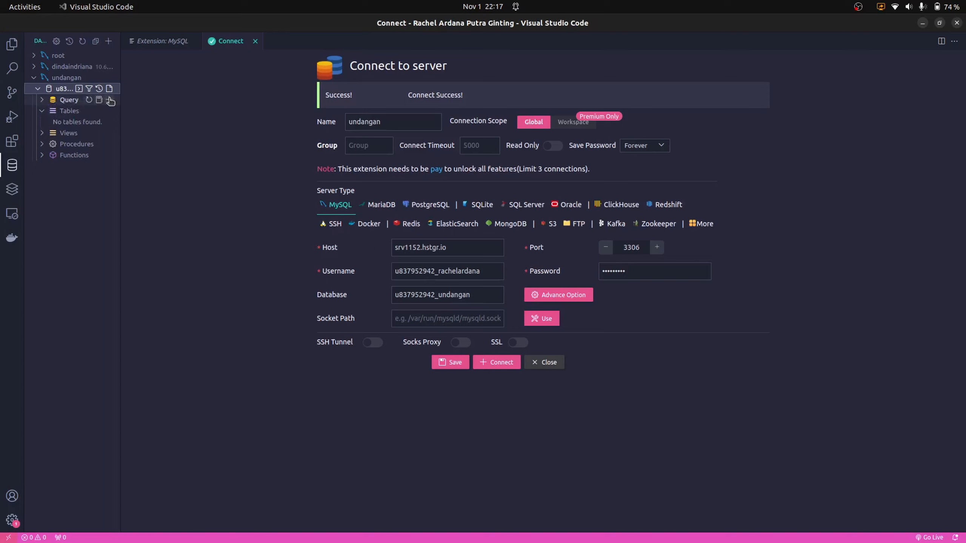
{"action": "left_click", "coordinate": [72, 90]}
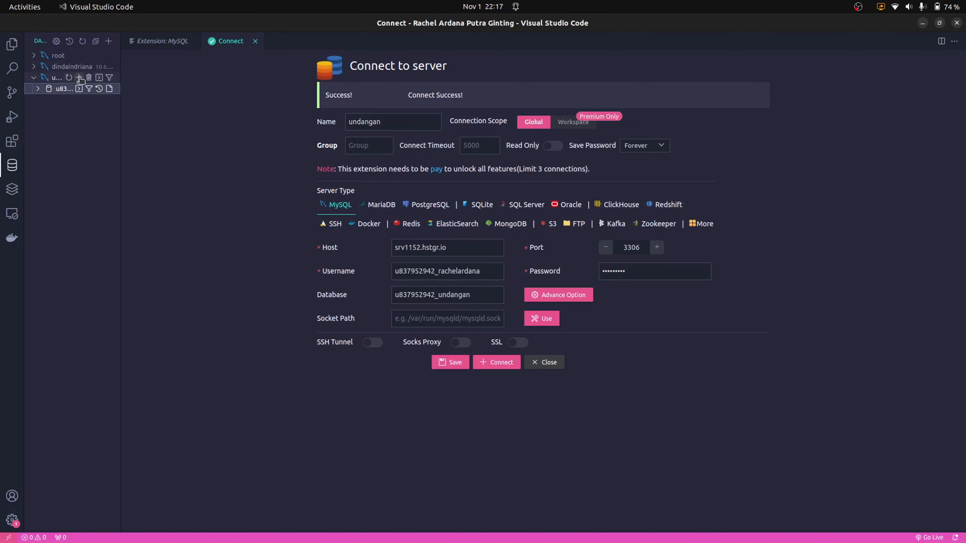
{"action": "left_click", "coordinate": [78, 77]}
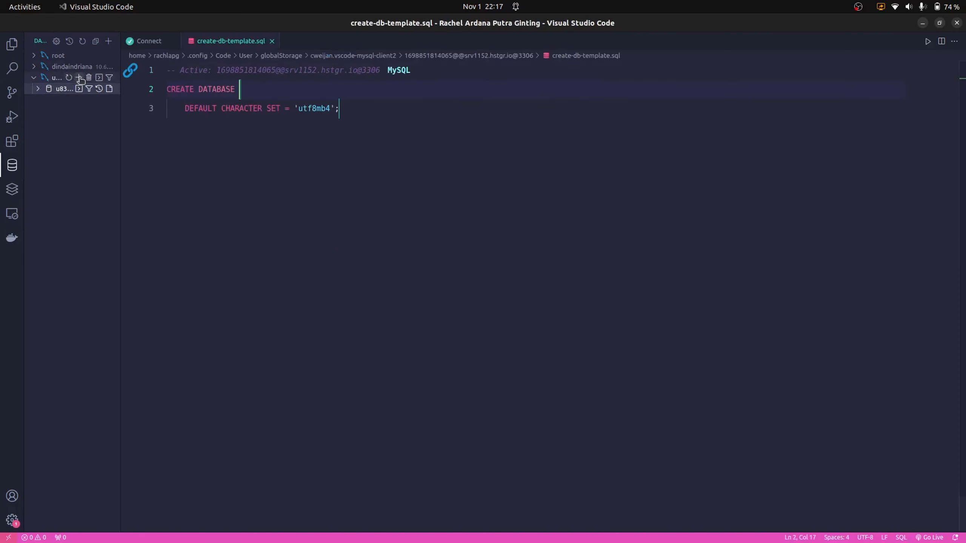
{"action": "left_click", "coordinate": [59, 89]}
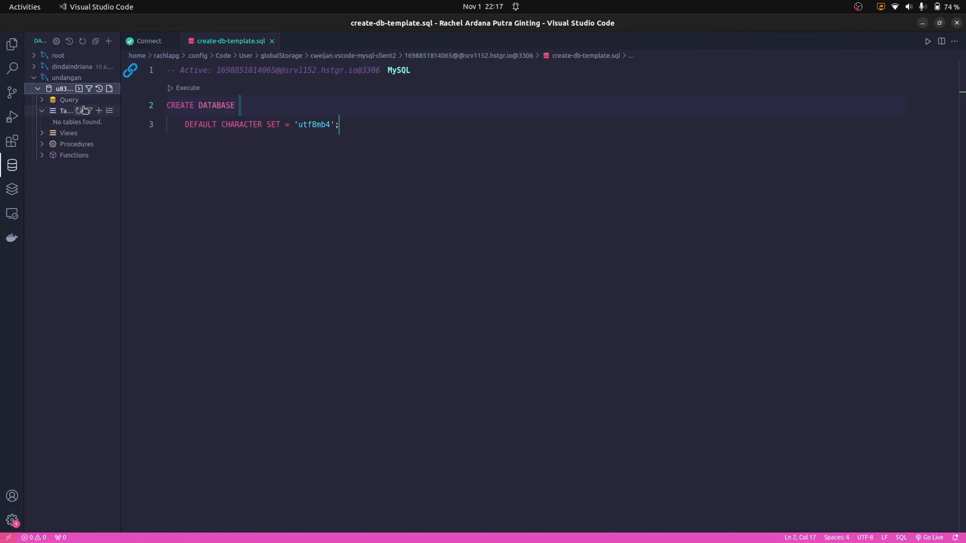
{"action": "left_click", "coordinate": [99, 111]}
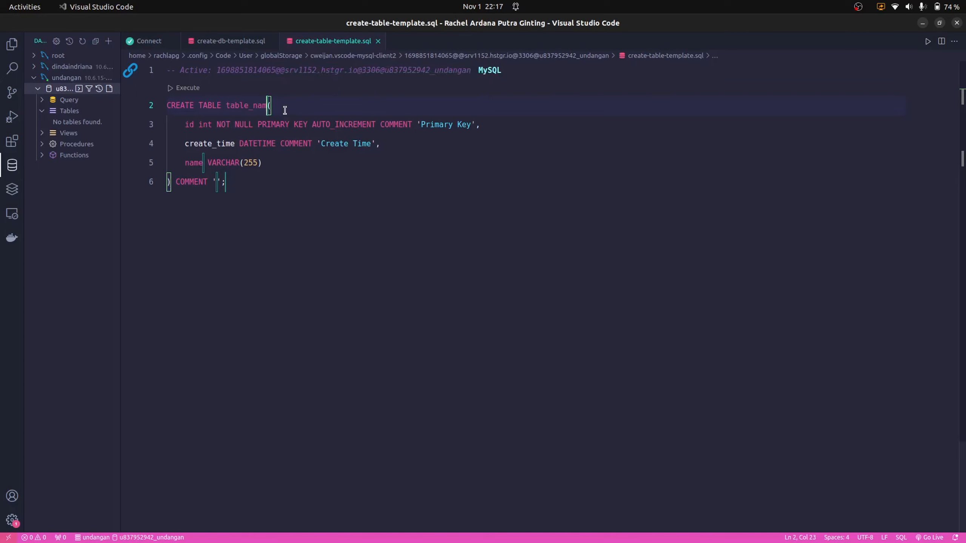
Rename the template's table to person and delete the empty COMMENT clause
{"action": "key", "text": "BackSpace"}
{"action": "key", "text": "BackSpace"}
{"action": "key", "text": "BackSpace"}
{"action": "key", "text": "BackSpace"}
{"action": "key", "text": "BackSpace"}
{"action": "key", "text": "BackSpace"}
{"action": "key", "text": "BackSpace"}
{"action": "key", "text": "BackSpace"}
{"action": "key", "text": "BackSpace"}
{"action": "key", "text": "BackSpace"}
{"action": "type", "text": "undangan"}
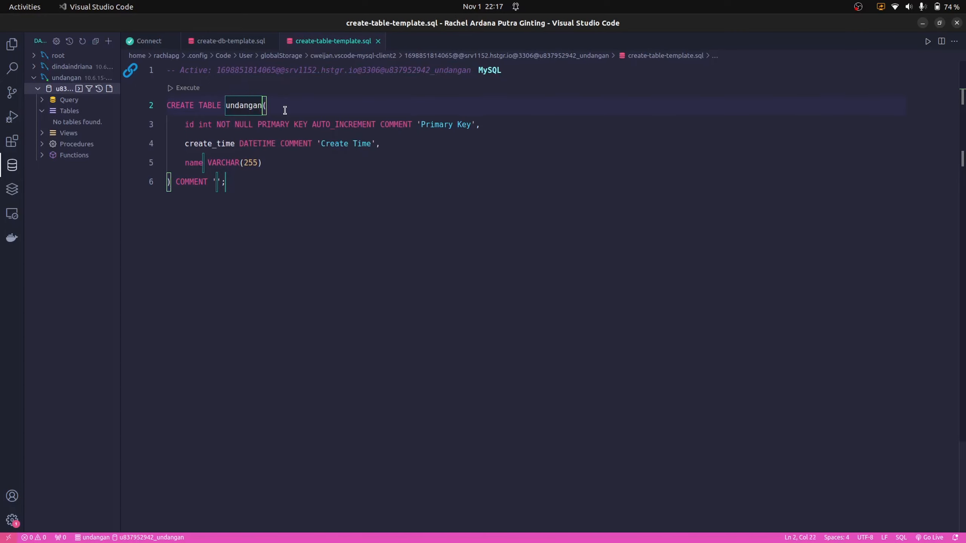
{"action": "key", "text": "ctrl+BackSpace"}
{"action": "type", "text": "person"}
{"action": "key", "text": "Tab"}
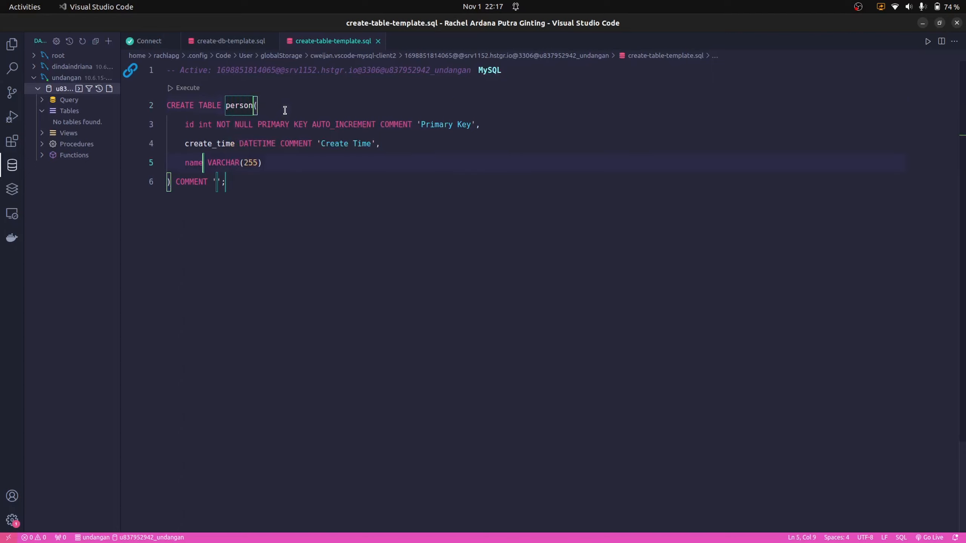
{"action": "key", "text": "Tab"}
{"action": "key", "text": "BackSpace"}
{"action": "key", "text": "BackSpace"}
{"action": "key", "text": "ctrl+BackSpace"}
{"action": "key", "text": "BackSpace"}
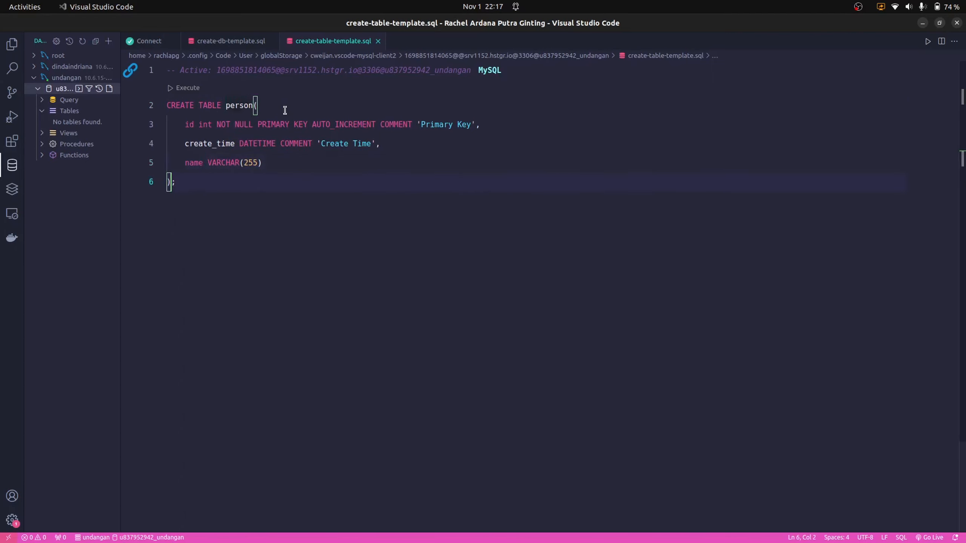
{"action": "left_click", "coordinate": [271, 178]}
Execute the CREATE TABLE person statement and refresh Tables to show person
{"action": "left_click", "coordinate": [172, 89]}
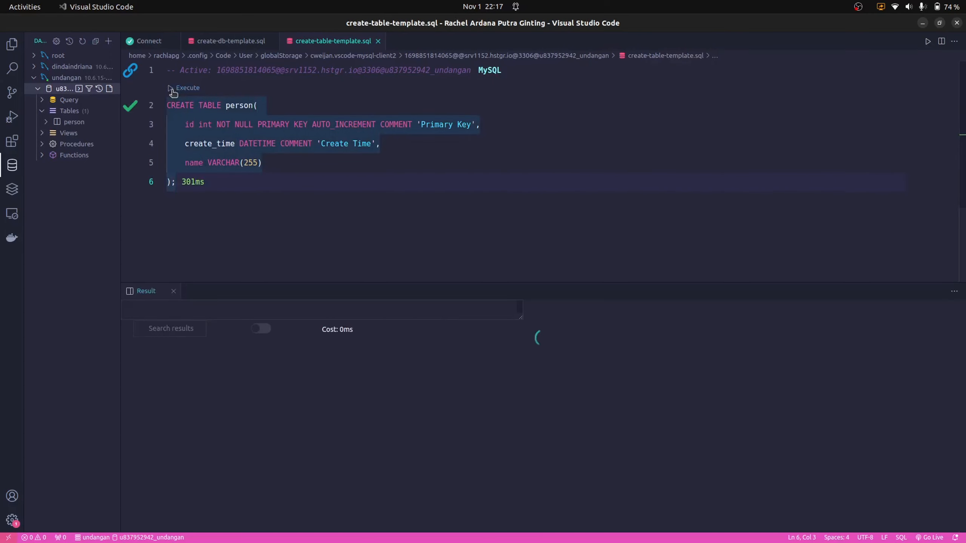
{"action": "left_click", "coordinate": [76, 110]}
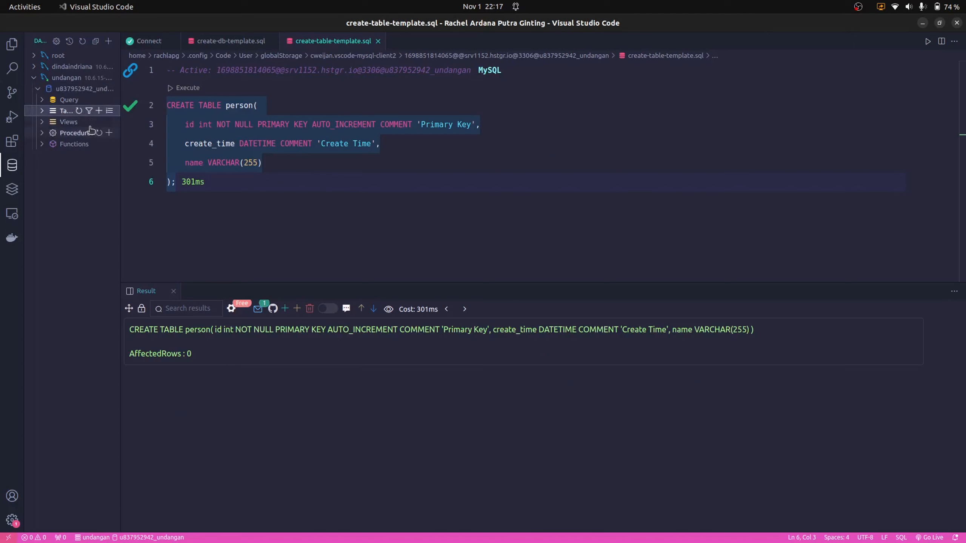
{"action": "left_click", "coordinate": [43, 111]}
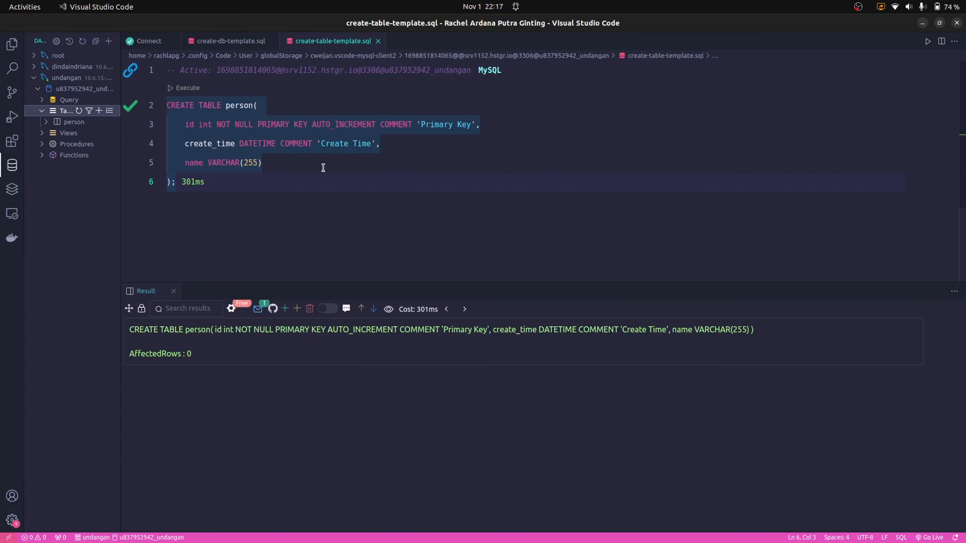
{"action": "key", "text": "alt+Tab"}
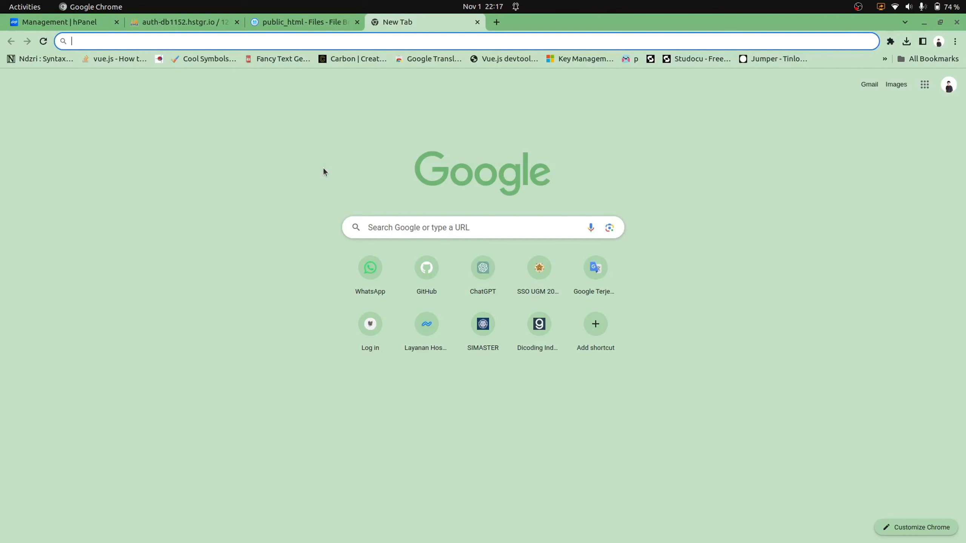
Reload phpMyAdmin and browse the new, empty person table
{"action": "left_click", "coordinate": [156, 24]}
{"action": "key", "text": "ctrl+r"}
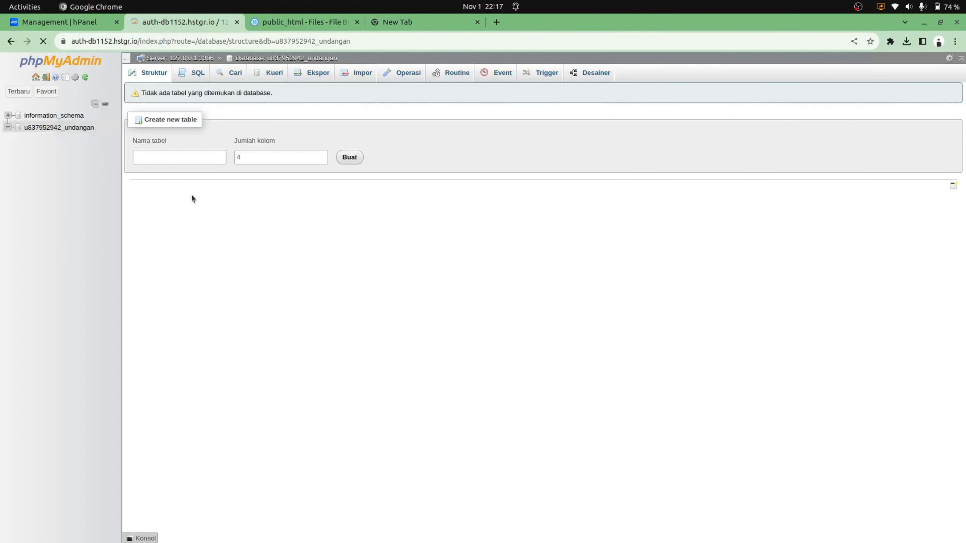
{"action": "left_click", "coordinate": [39, 152]}
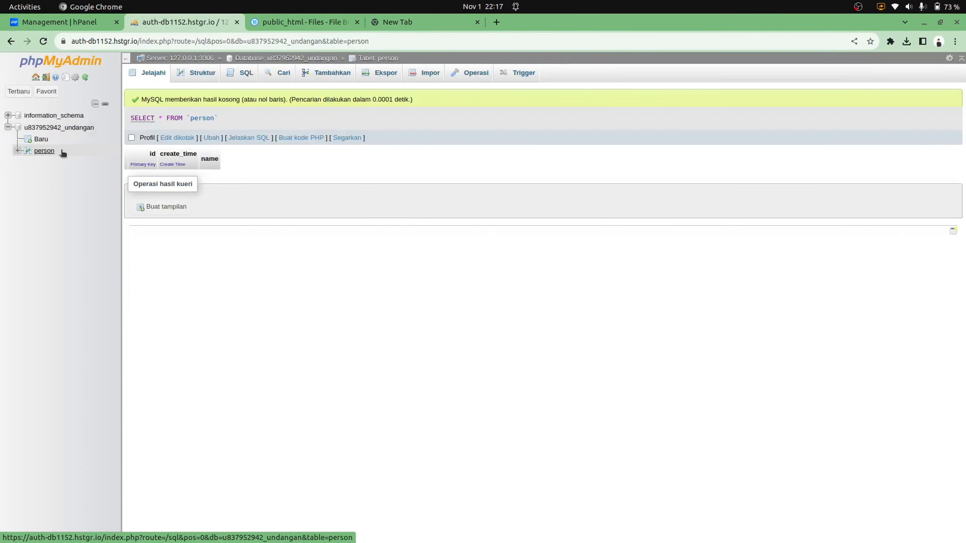
{"action": "key", "text": "alt+Tab"}
{"action": "key", "text": "alt+Tab"}
{"action": "key", "text": "alt+Tab"}
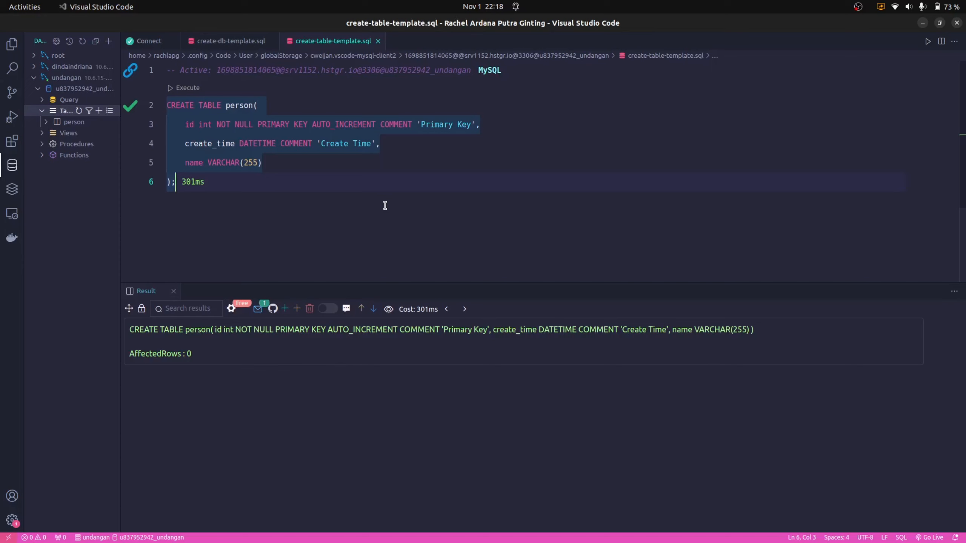
{"action": "left_click", "coordinate": [295, 147]}
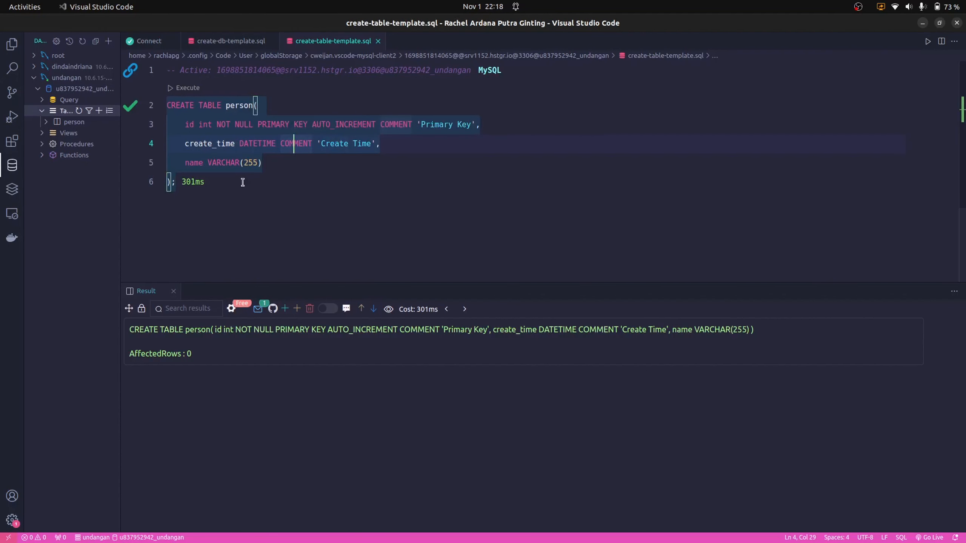
In the hosted file browser, open the undangan_digital project folder
{"action": "left_click", "coordinate": [243, 182]}
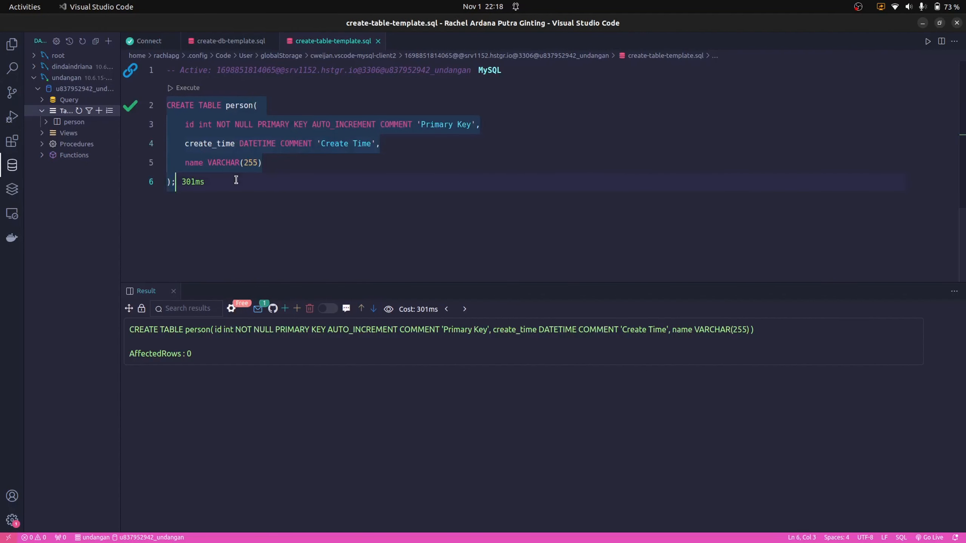
{"action": "scroll", "coordinate": [236, 180], "scroll_direction": "down", "scroll_amount": 1}
{"action": "scroll", "coordinate": [237, 180], "scroll_direction": "up", "scroll_amount": 1}
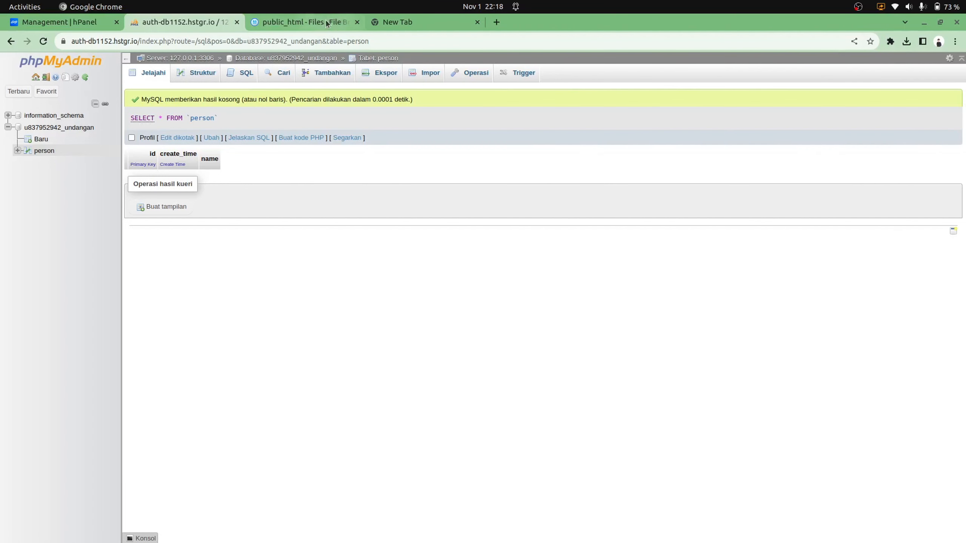
{"action": "left_click", "coordinate": [290, 23]}
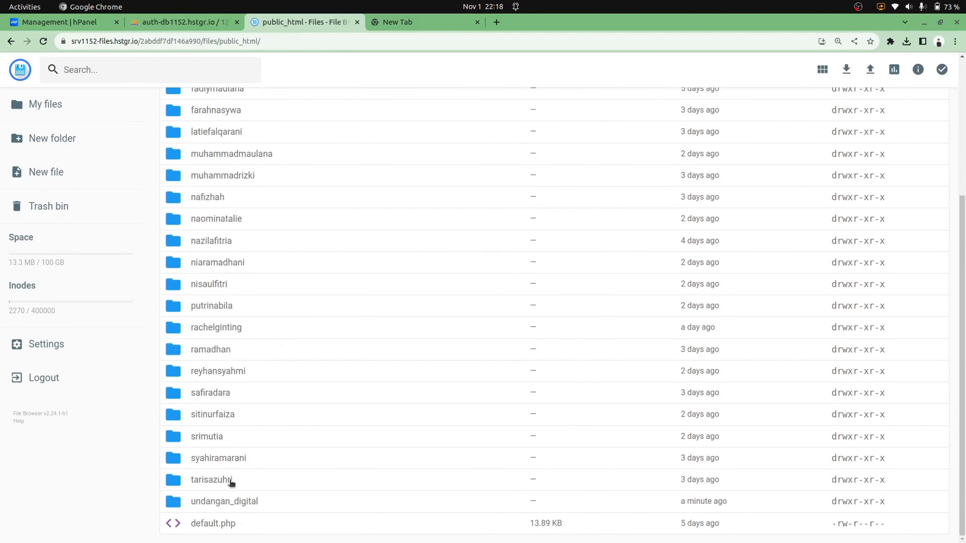
{"action": "double_click", "coordinate": [225, 503]}
Go back to public_html and open connect.php in another project's proses folder
{"action": "key", "text": "alt+Tab"}
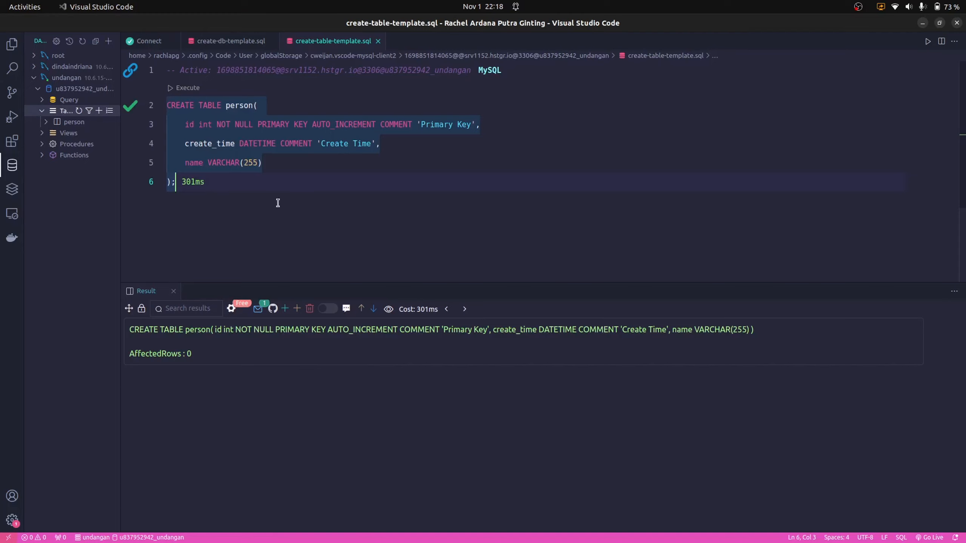
{"action": "key", "text": "alt+Tab"}
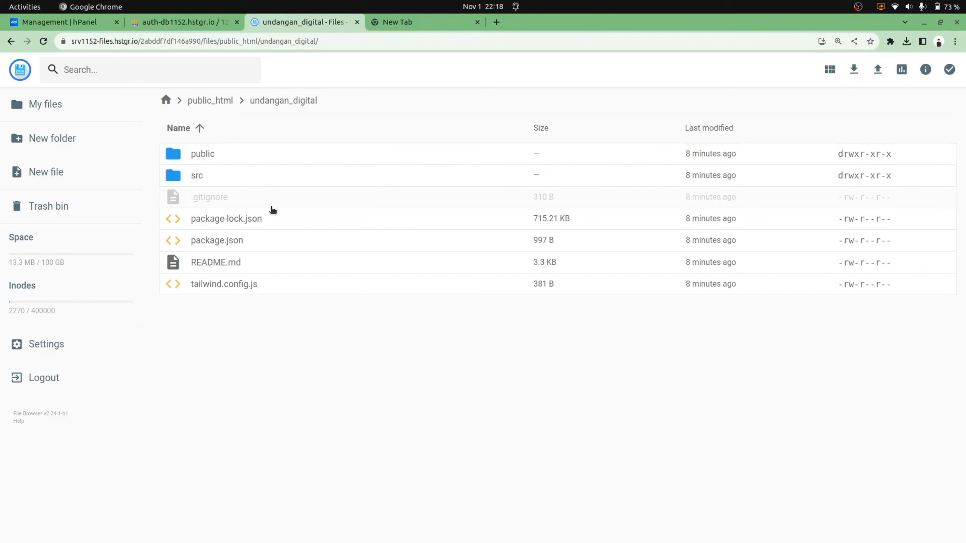
{"action": "left_click", "coordinate": [224, 100]}
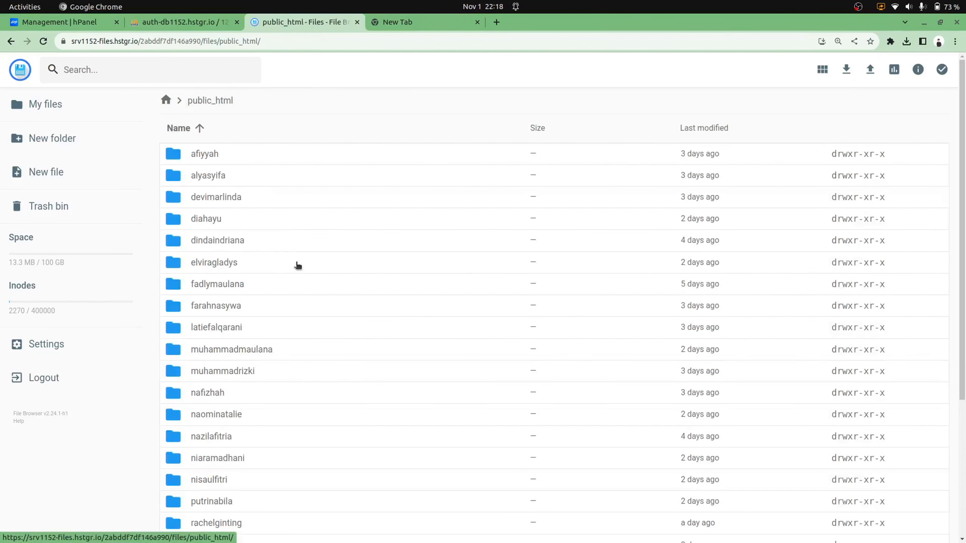
{"action": "double_click", "coordinate": [213, 244]}
{"action": "double_click", "coordinate": [207, 194]}
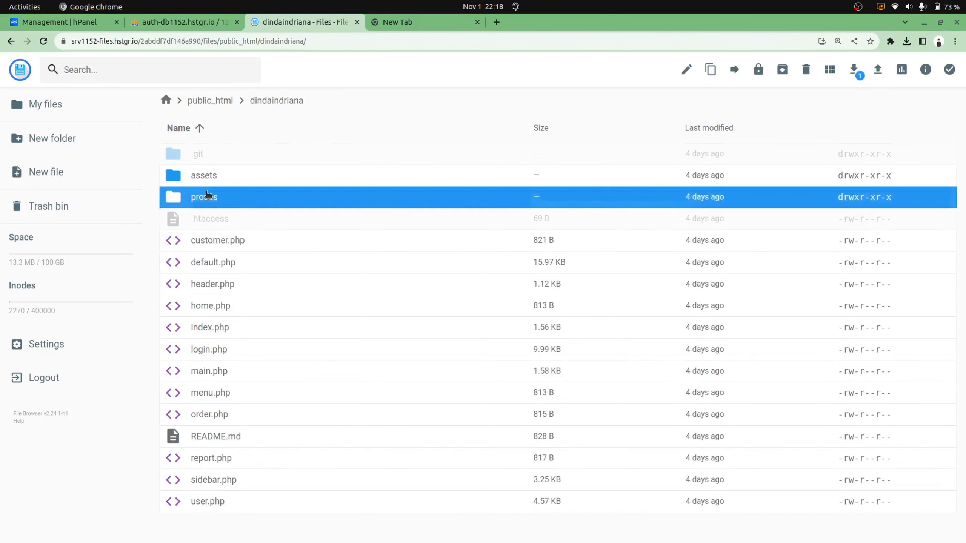
{"action": "double_click", "coordinate": [210, 152]}
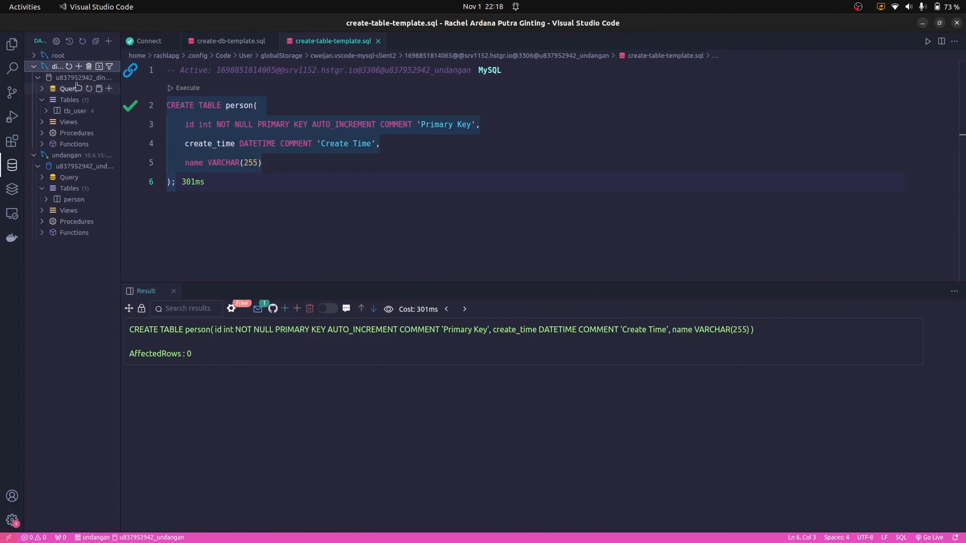
Collapse the undangan connection tree and close the connect.php viewer
{"action": "left_click", "coordinate": [33, 154]}
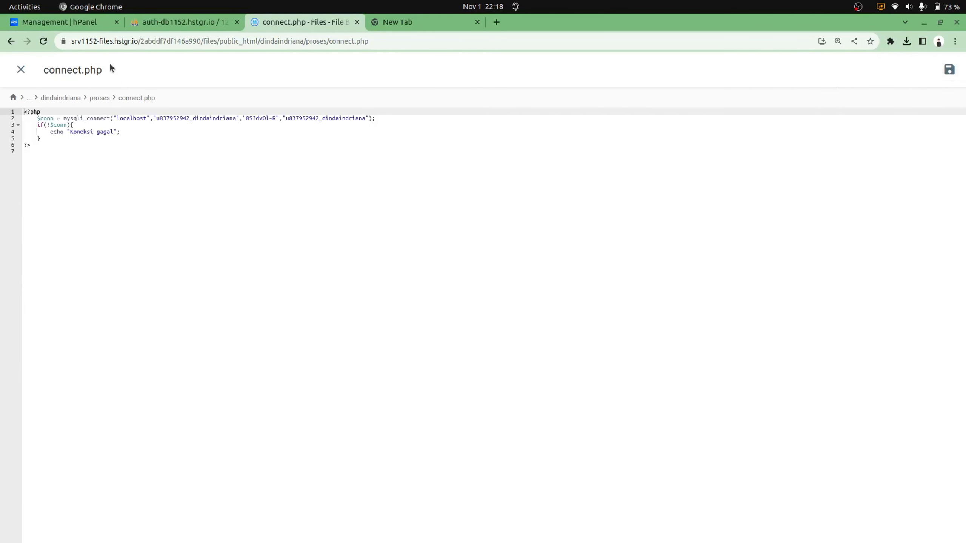
{"action": "left_click", "coordinate": [20, 69]}
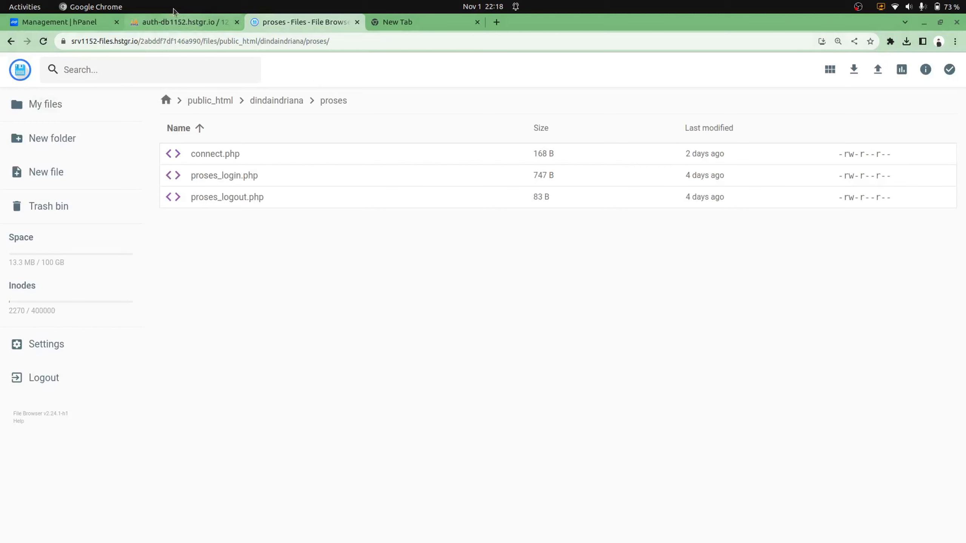
{"action": "left_click", "coordinate": [62, 21]}
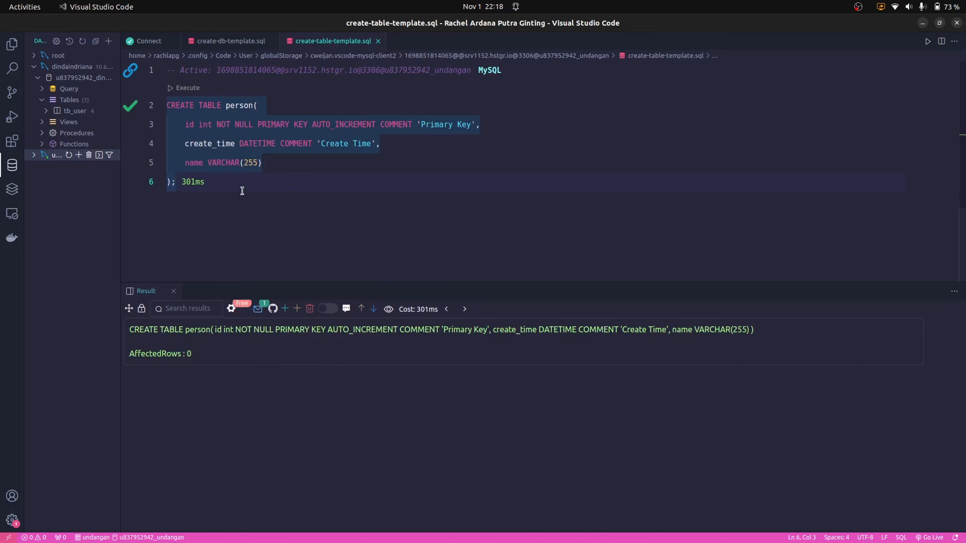
{"action": "left_click", "coordinate": [858, 6]}
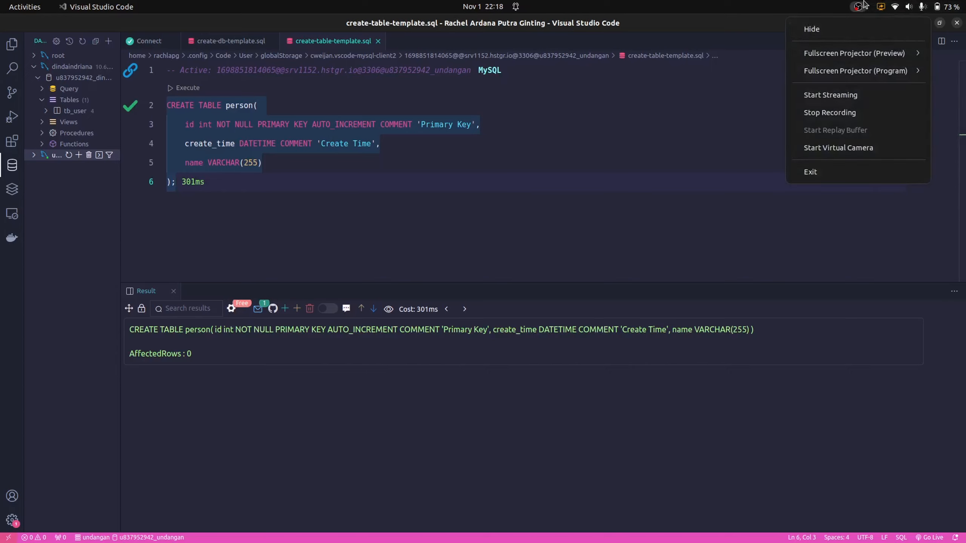